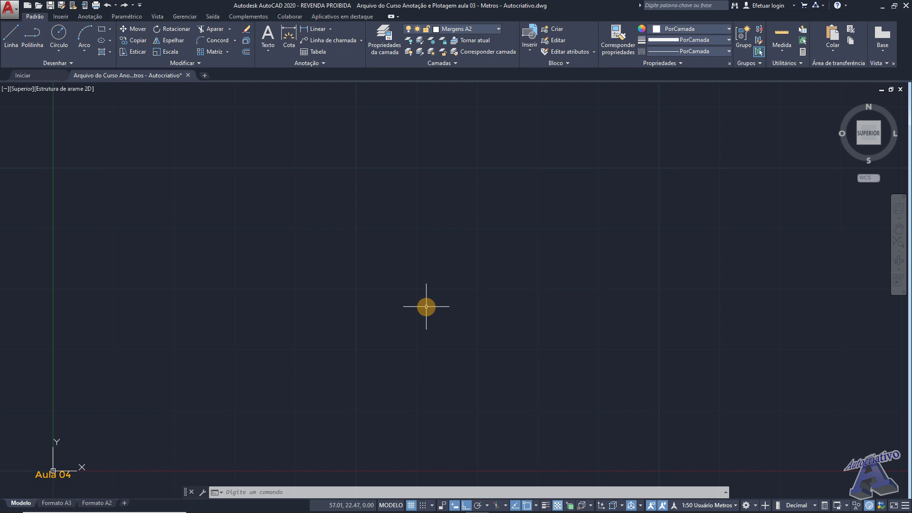
middle_click_drag(242, 321, 324, 309, "shift")
left_click(865, 141)
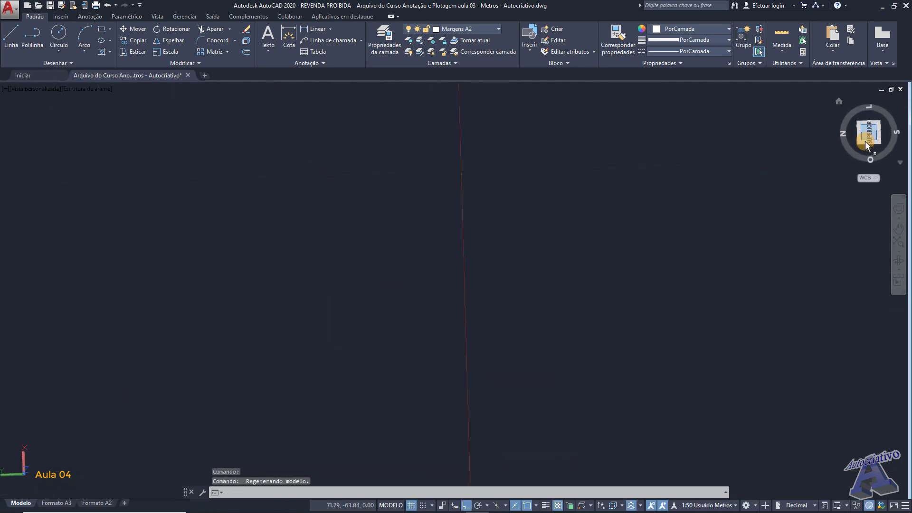
left_click(892, 99)
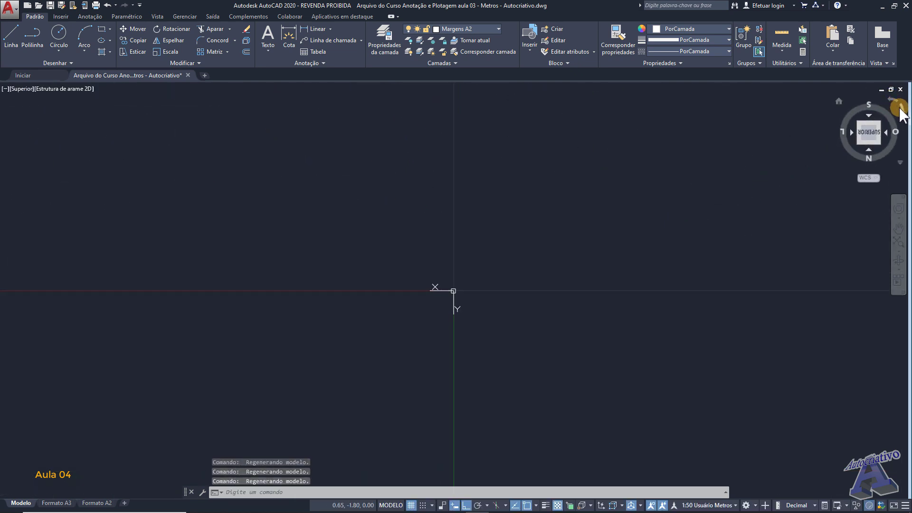
left_click(900, 109)
left_click(900, 110)
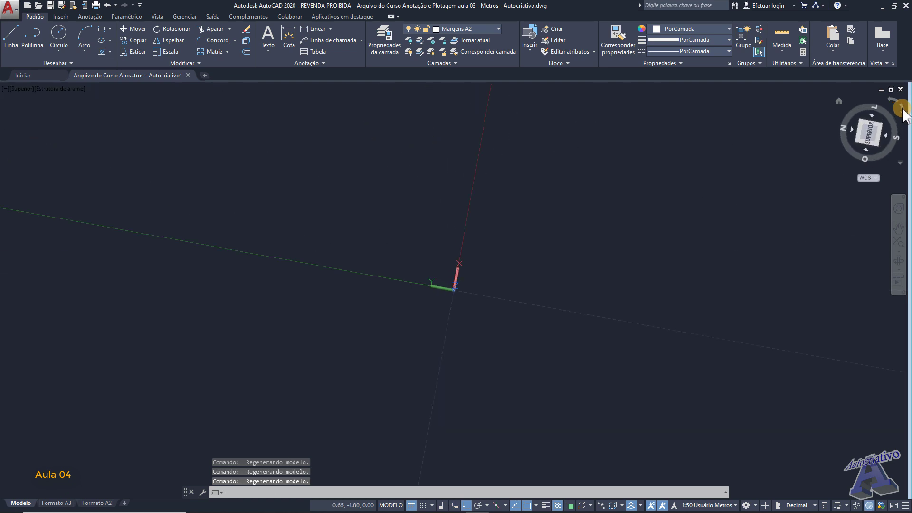
Draw a 1 by 1 rectangle up and to the right of the origin, using the Dimensions option
mouse_move(594, 204)
middle_mouse_down()
mouse_move(503, 263)
mouse_move(343, 316)
middle_mouse_up()
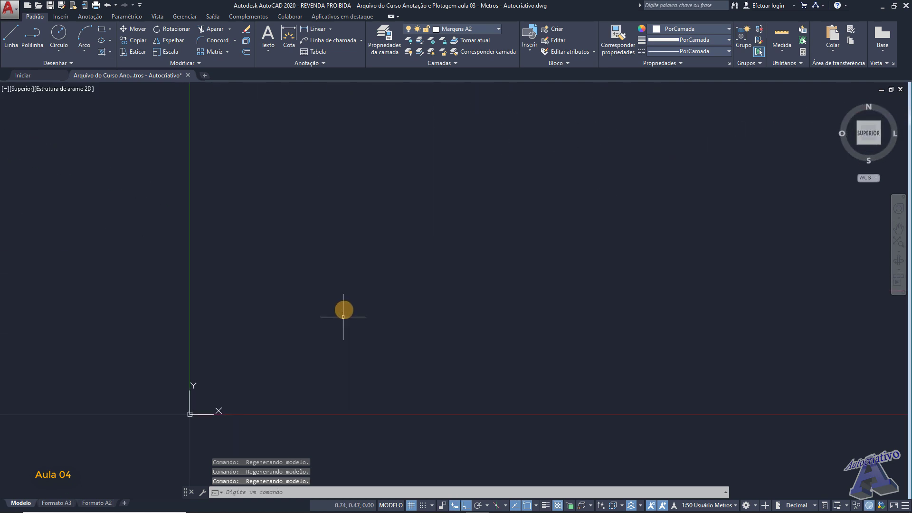
type("RET")
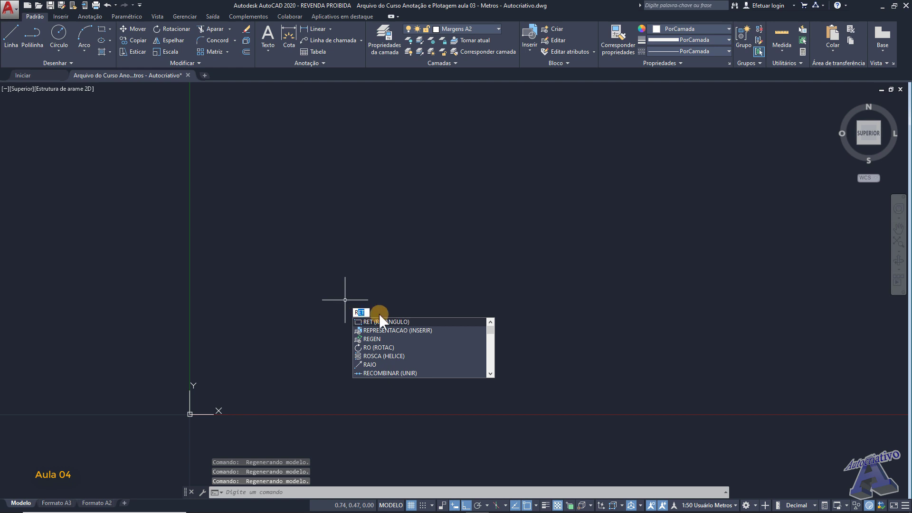
left_click(396, 322)
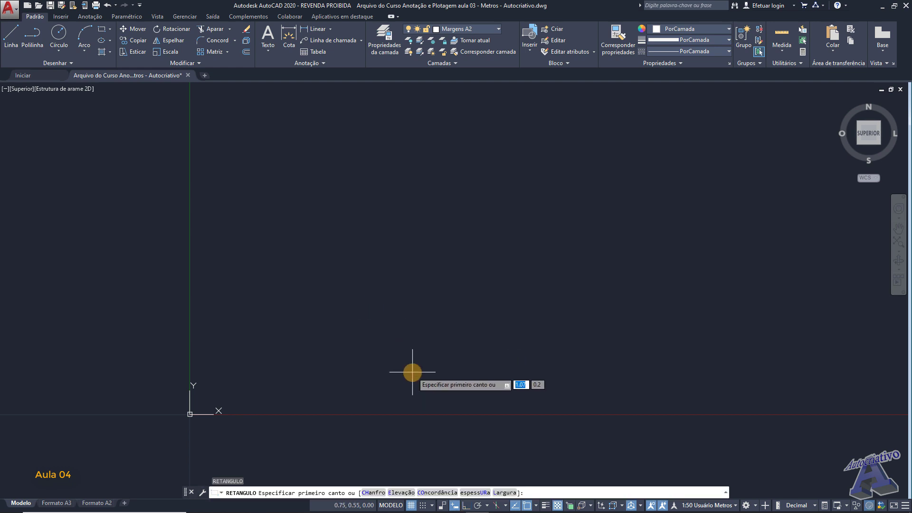
left_click(363, 372)
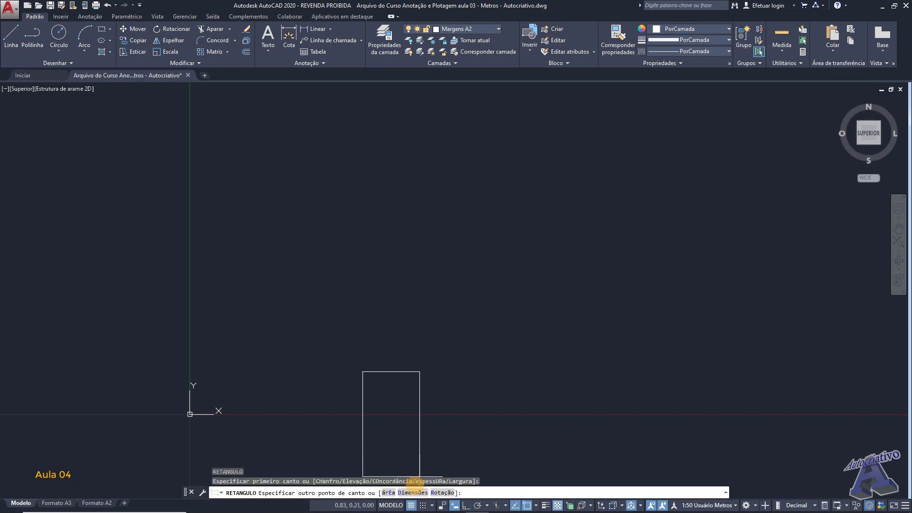
left_click(413, 493)
type("1")
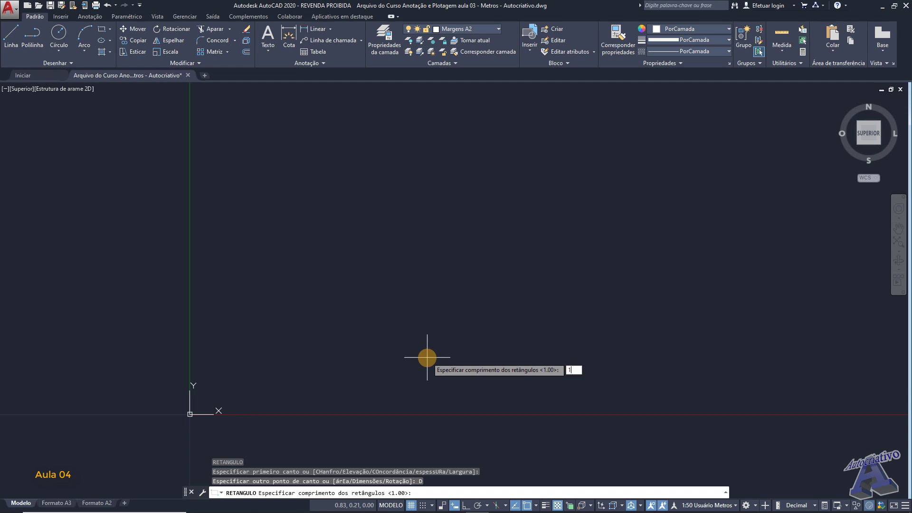
key("Return")
type("1")
key("Return")
left_click(428, 352)
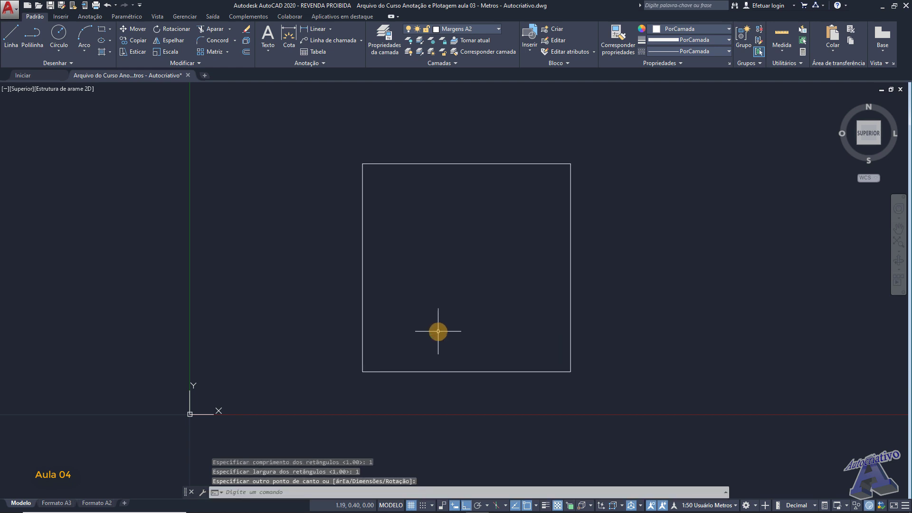
Measure the length of the square's lower edge with the DIST command
type("dist")
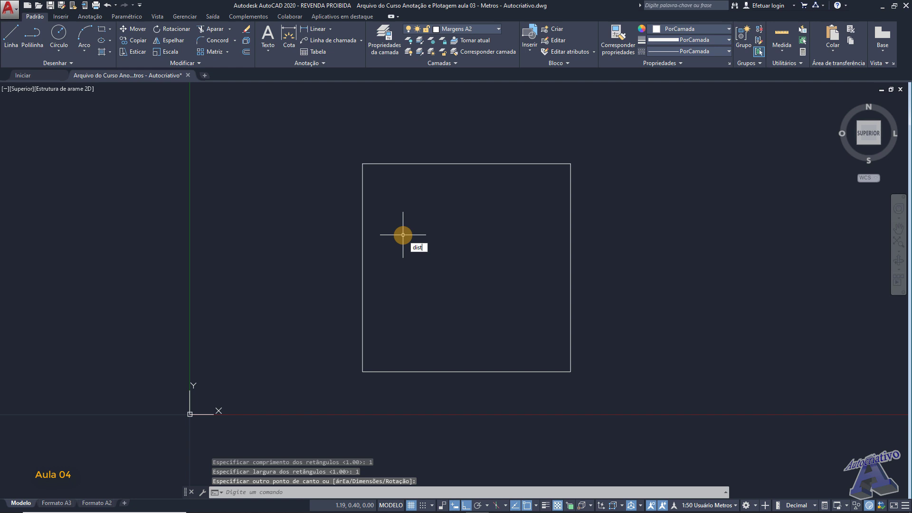
key("Return")
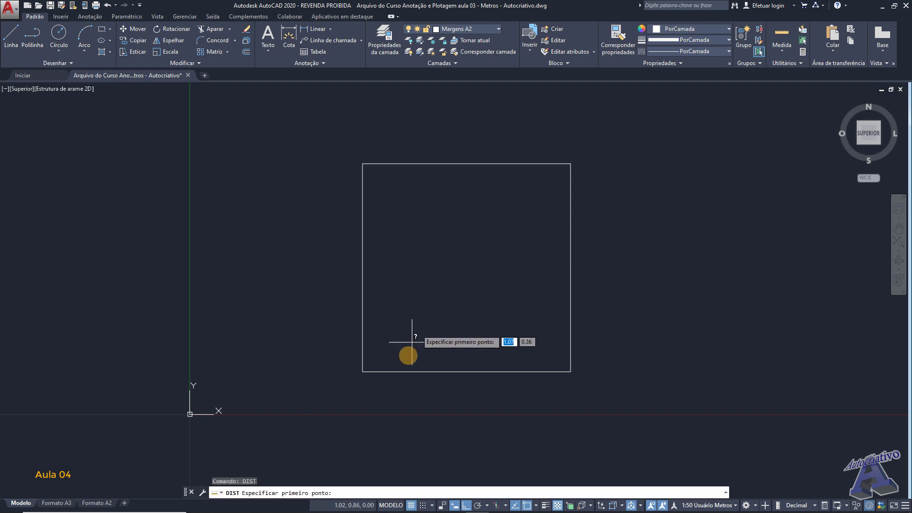
left_click(362, 371)
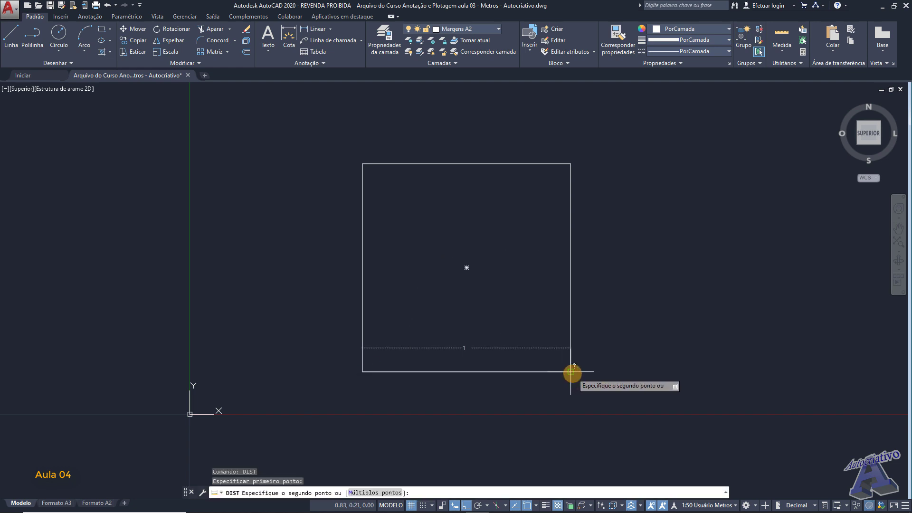
key("Escape")
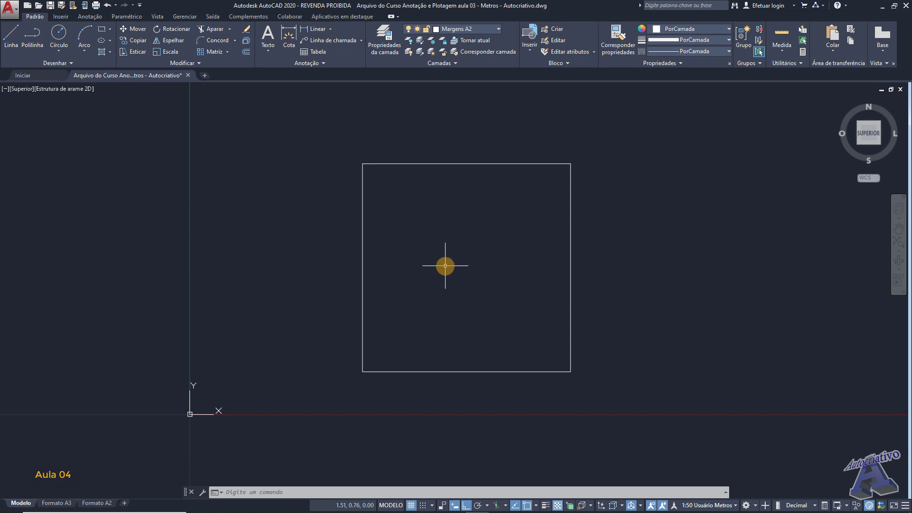
Show the tool palettes and place them beside the square's left edge
left_click(663, 507)
left_click(157, 17)
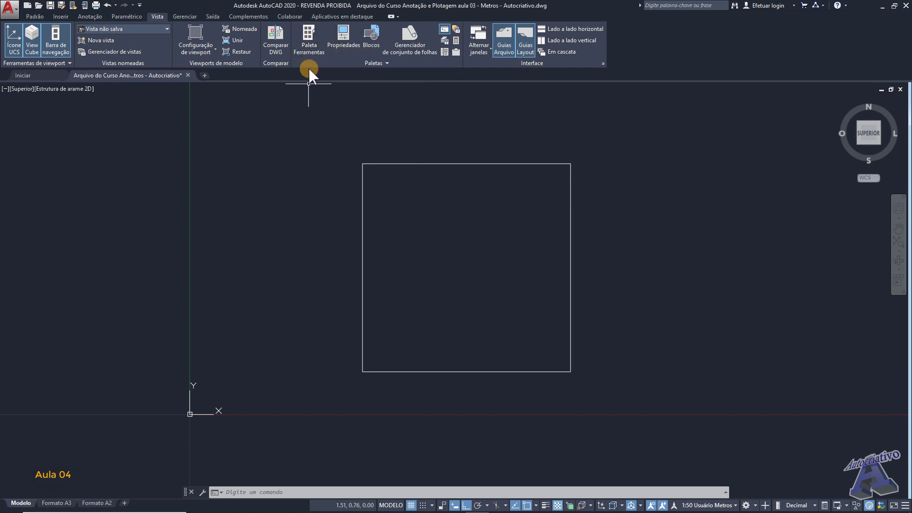
left_click(309, 39)
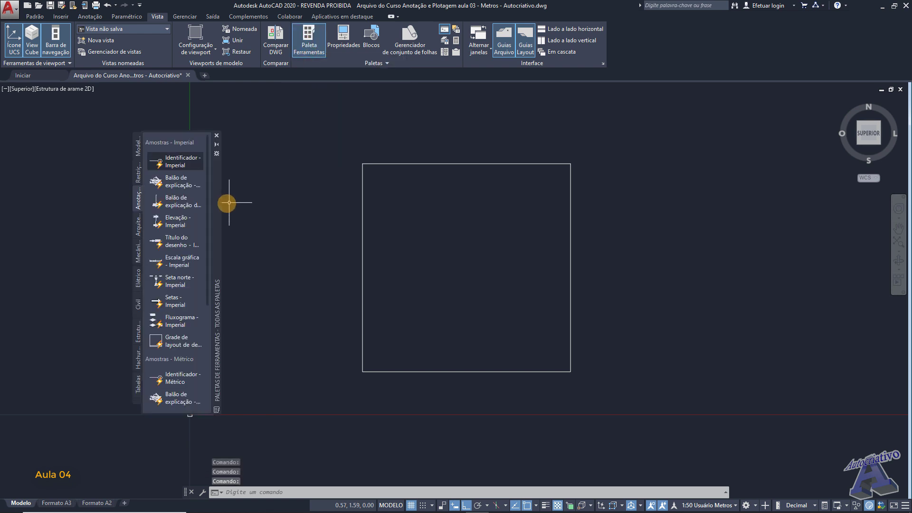
left_click_drag(217, 203, 286, 190)
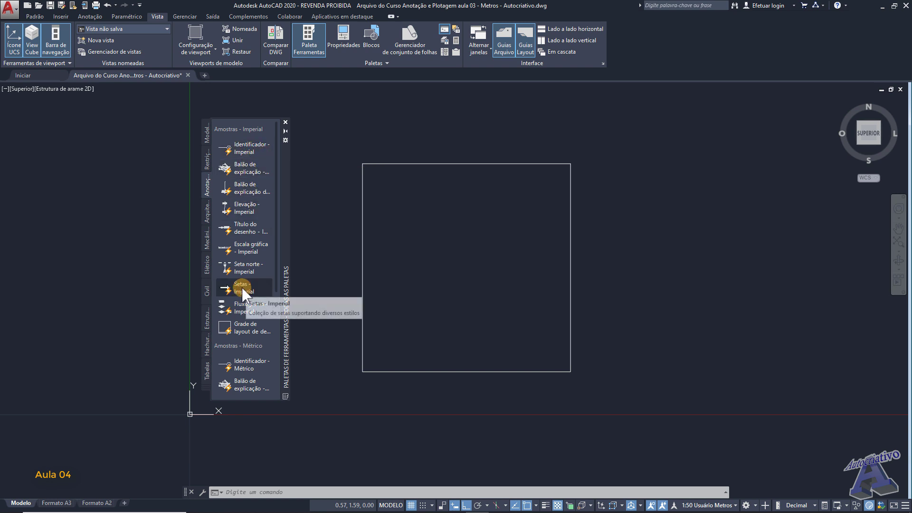
Examine the tool palettes for tables, hatches, structural, civil, electrical, mechanical, architectural, annotation, constraint and modelling tools
left_click(206, 370)
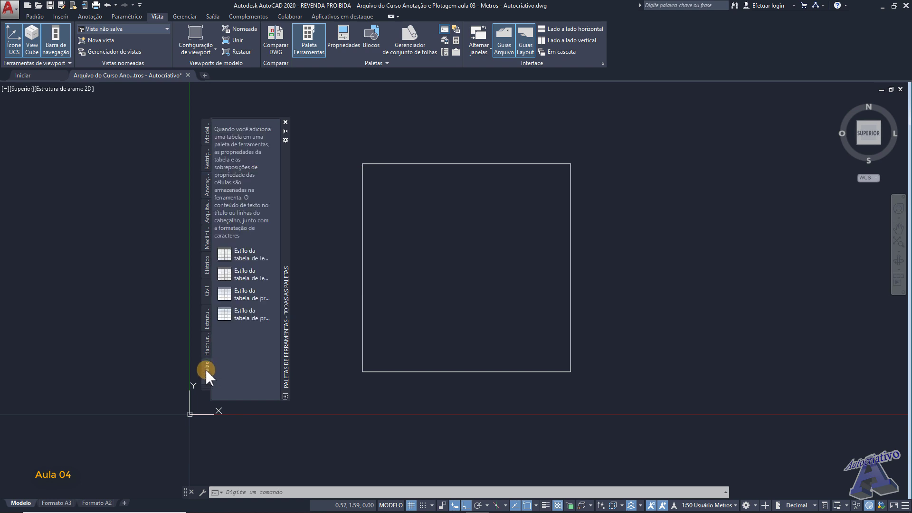
left_click(206, 342)
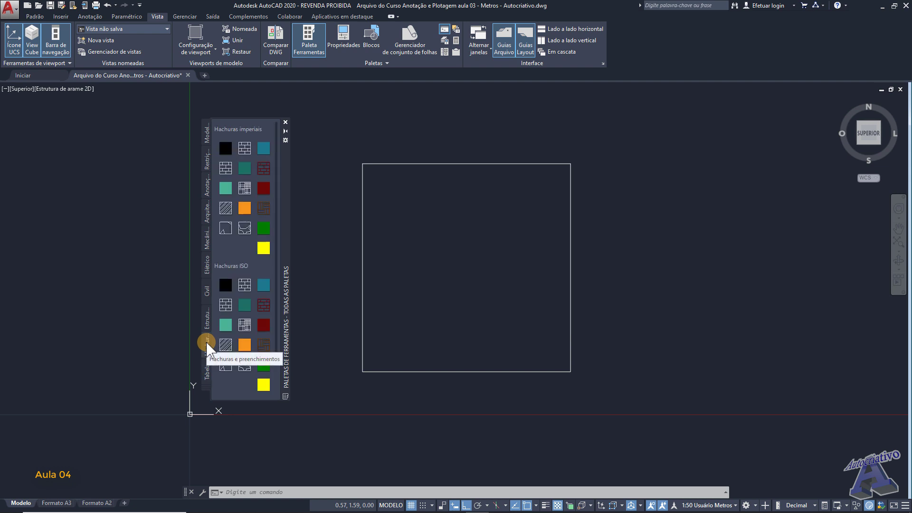
left_click(207, 317)
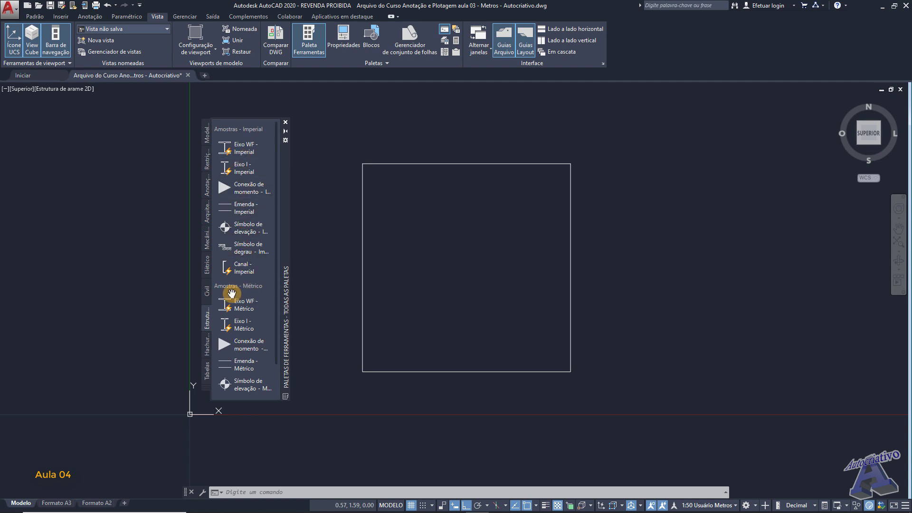
left_click(206, 288)
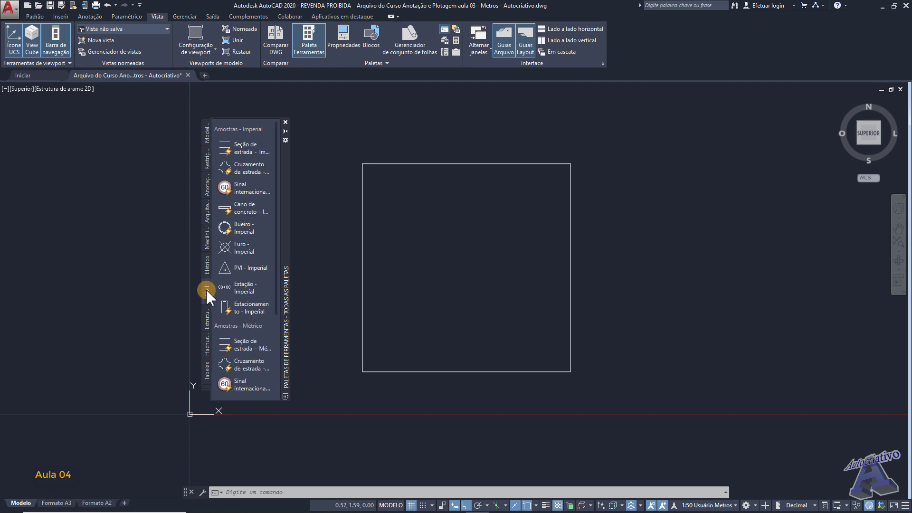
left_click(205, 265)
scroll(238, 284, "down", 1)
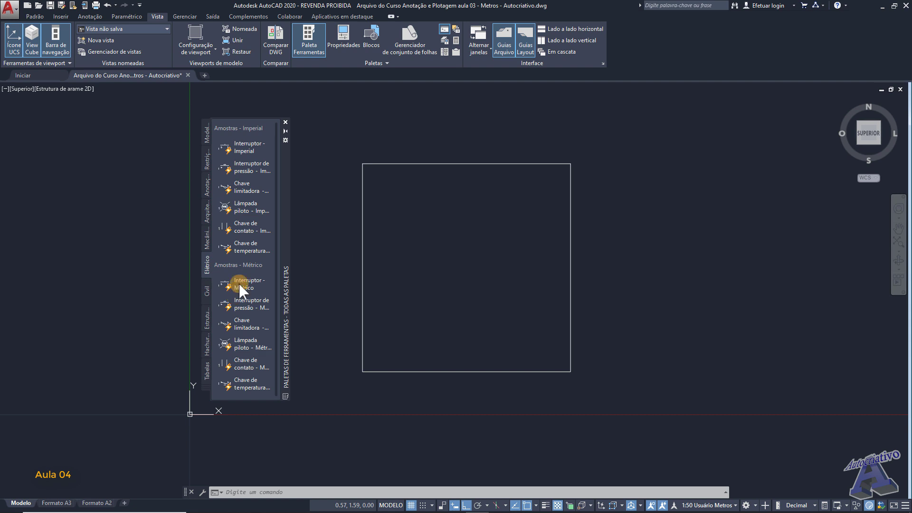
left_click(206, 239)
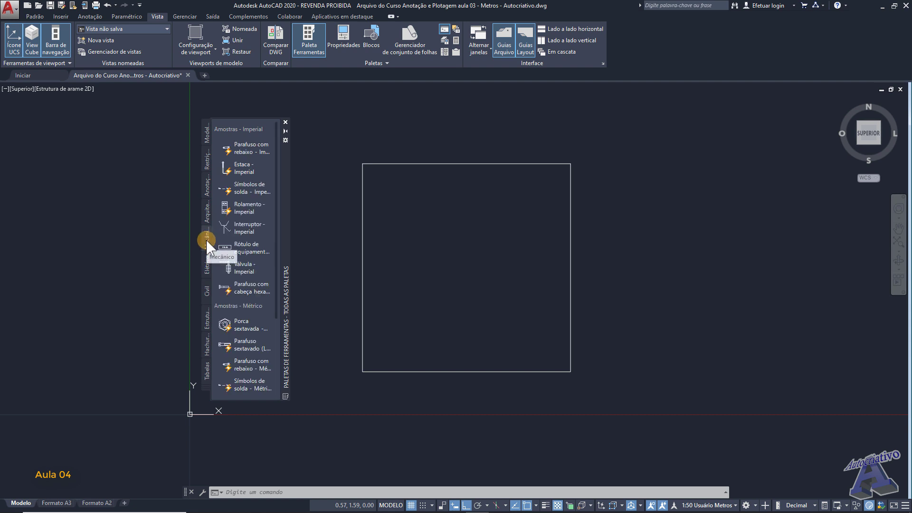
left_click(207, 211)
left_click(206, 185)
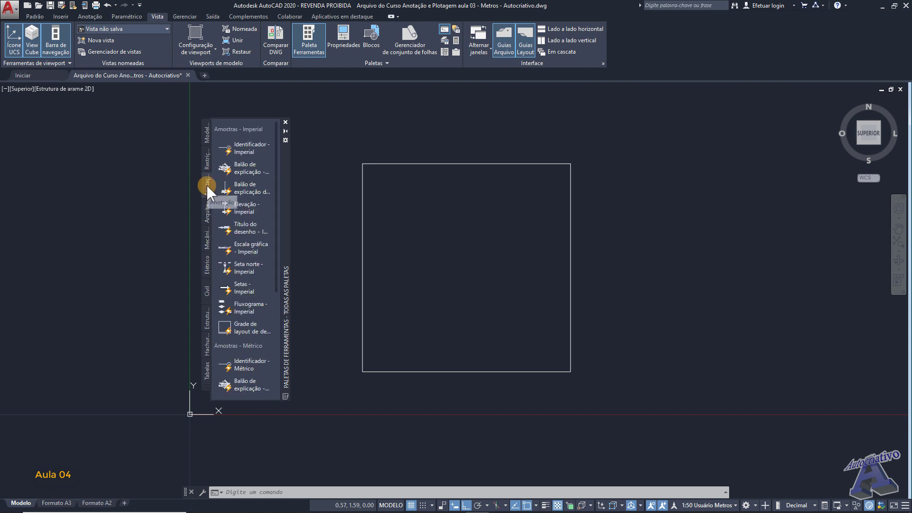
left_click(206, 159)
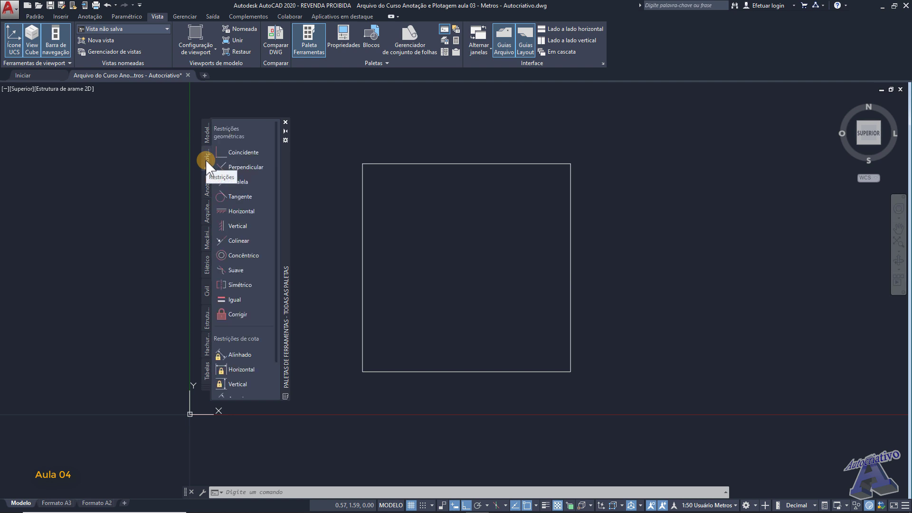
left_click(206, 135)
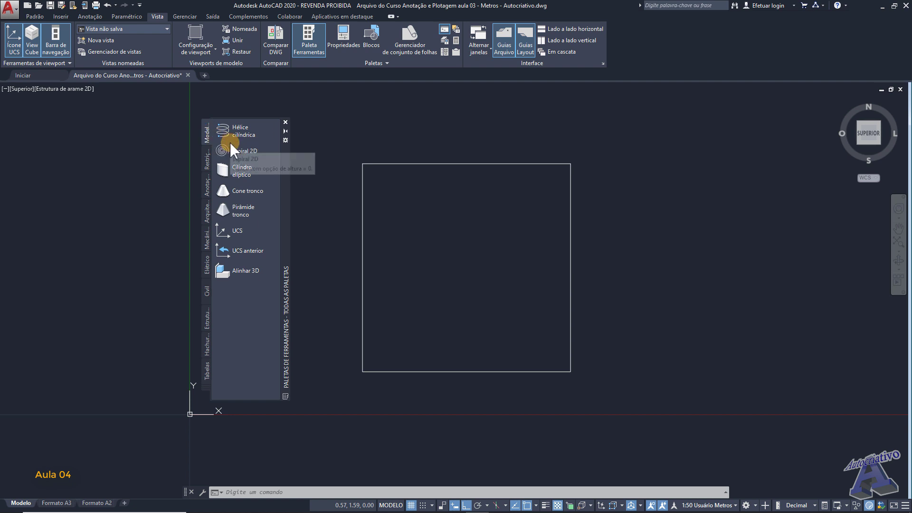
Insert the Identificador - Imperial block from the annotation palette inside the square, near its lower-left corner
left_click(206, 181)
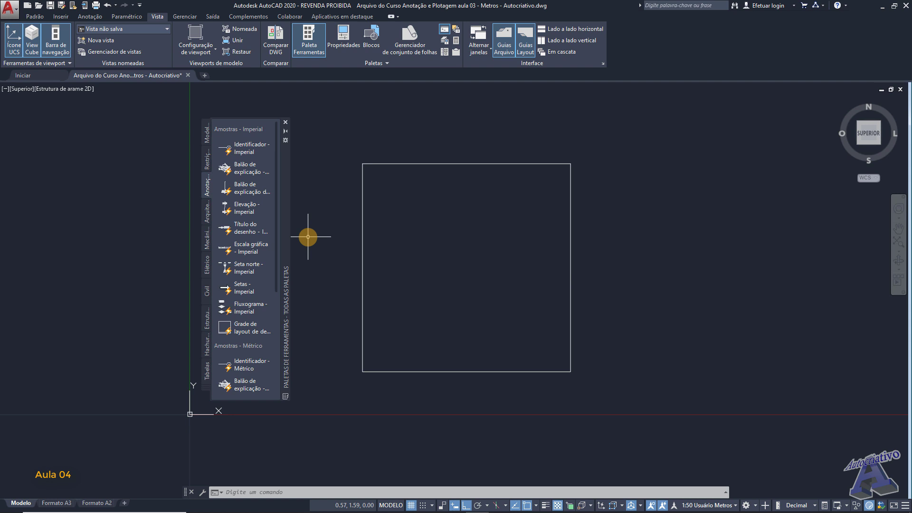
mouse_move(275, 229)
left_mouse_down()
mouse_move(285, 336)
mouse_move(278, 218)
left_mouse_up()
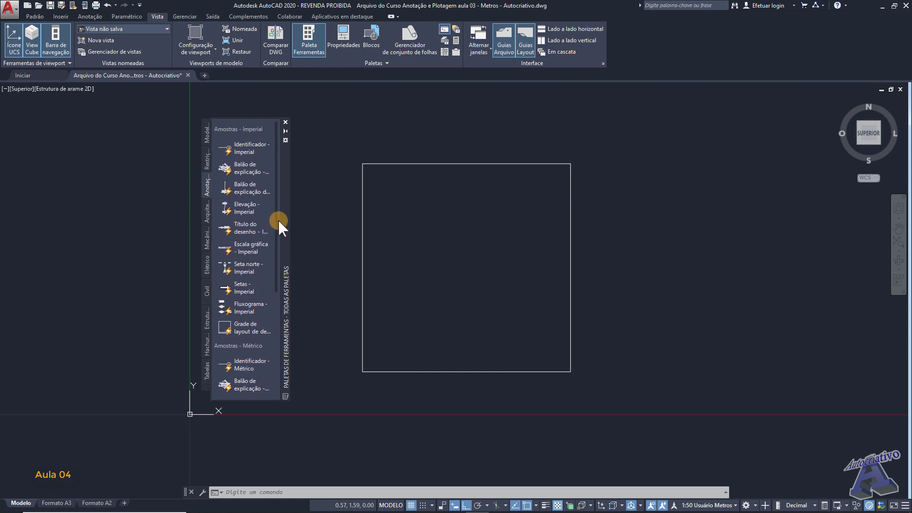
left_click(245, 145)
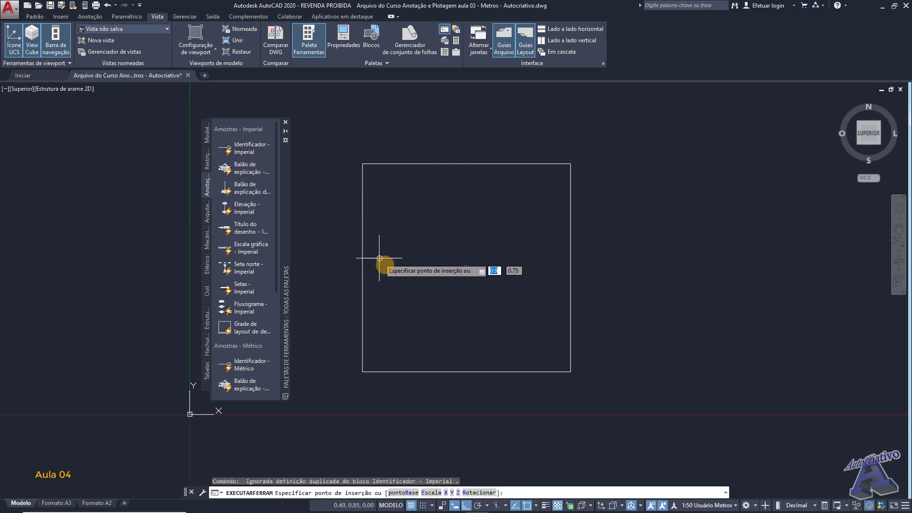
scroll(398, 352, "up", 2)
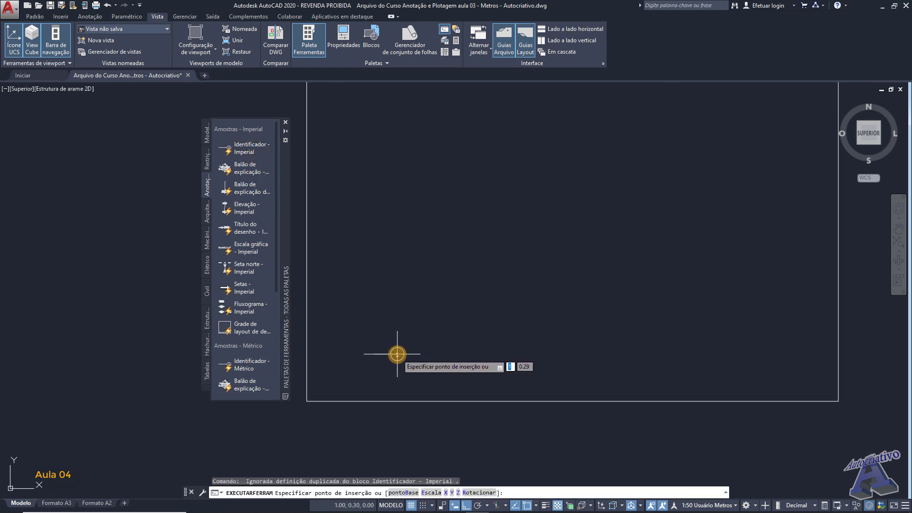
mouse_move(401, 348)
middle_mouse_down()
mouse_move(480, 299)
mouse_move(472, 287)
middle_mouse_up()
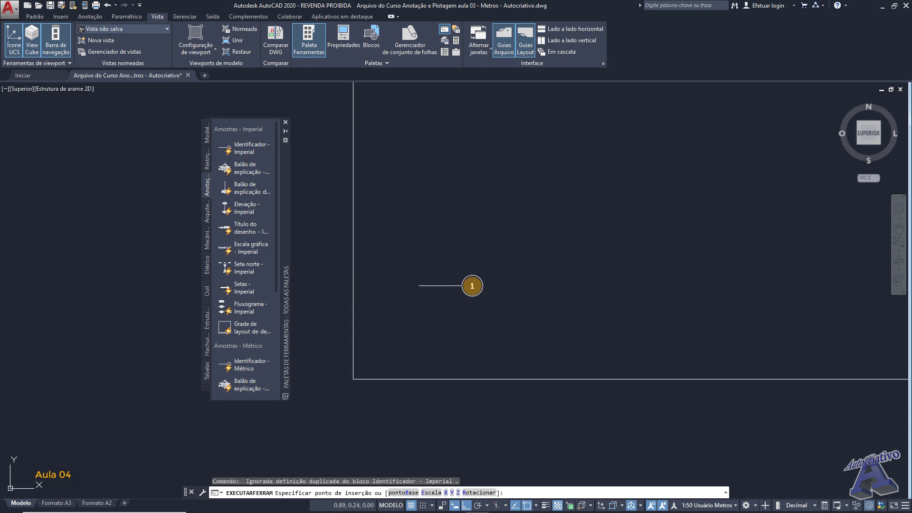
left_click(473, 285)
scroll(447, 288, "up", 3)
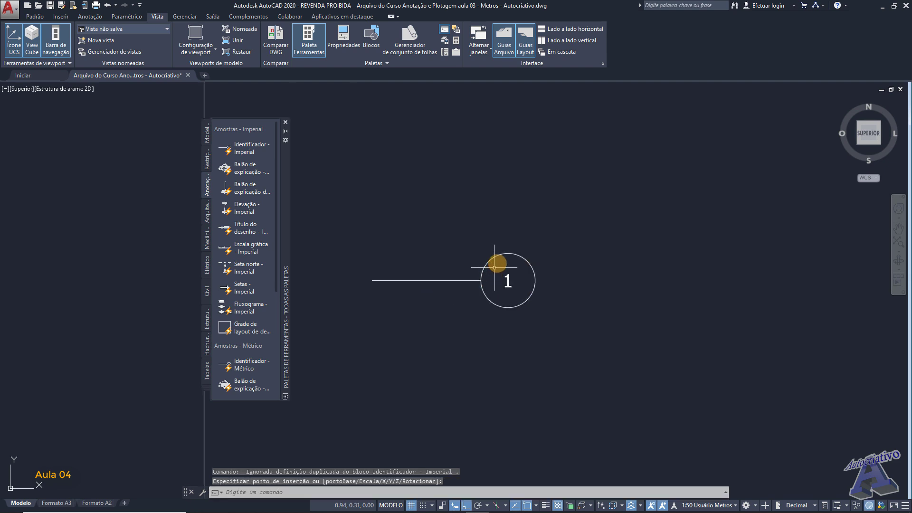
Select the inserted identifier block and display its properties
scroll(528, 297, "down", 5)
middle_click_drag(567, 286, 506, 275)
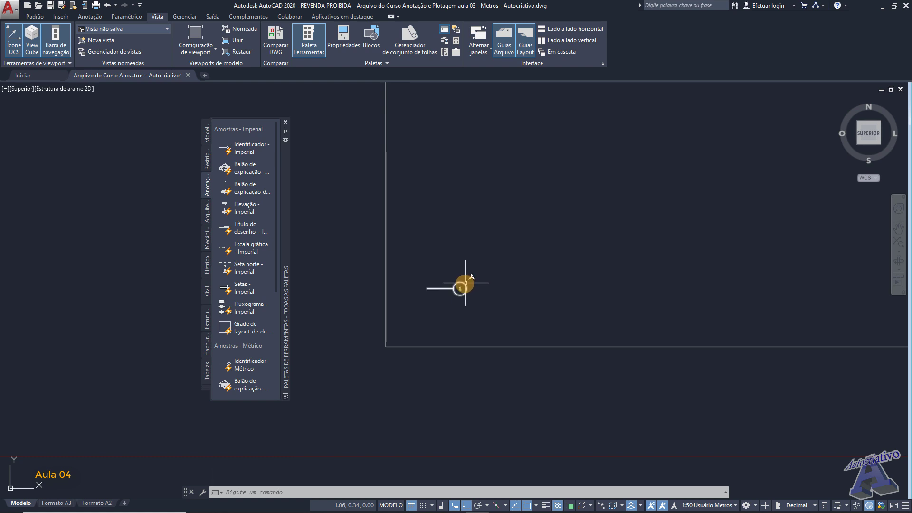
mouse_move(464, 283)
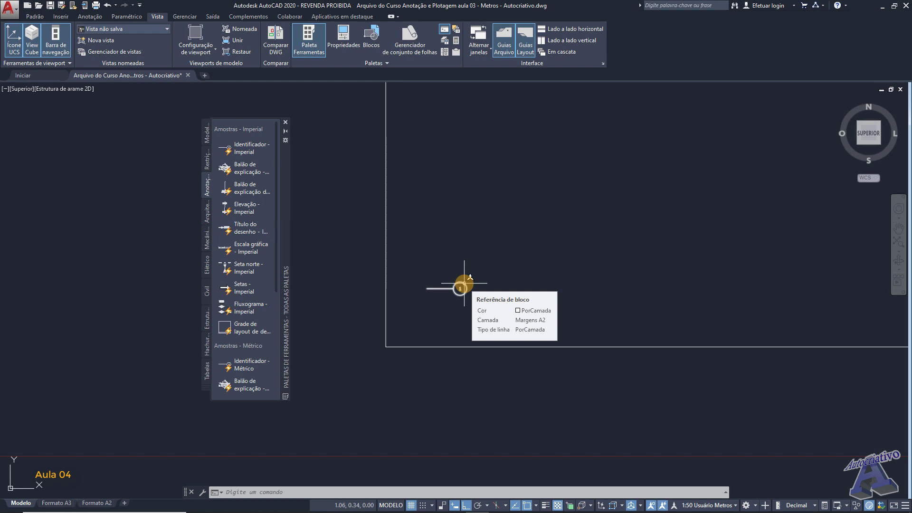
left_click(464, 283)
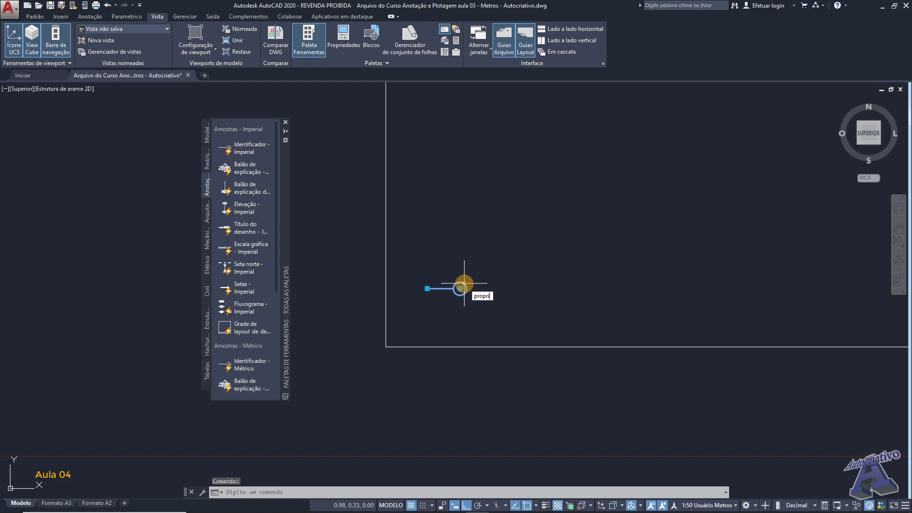
key("Return")
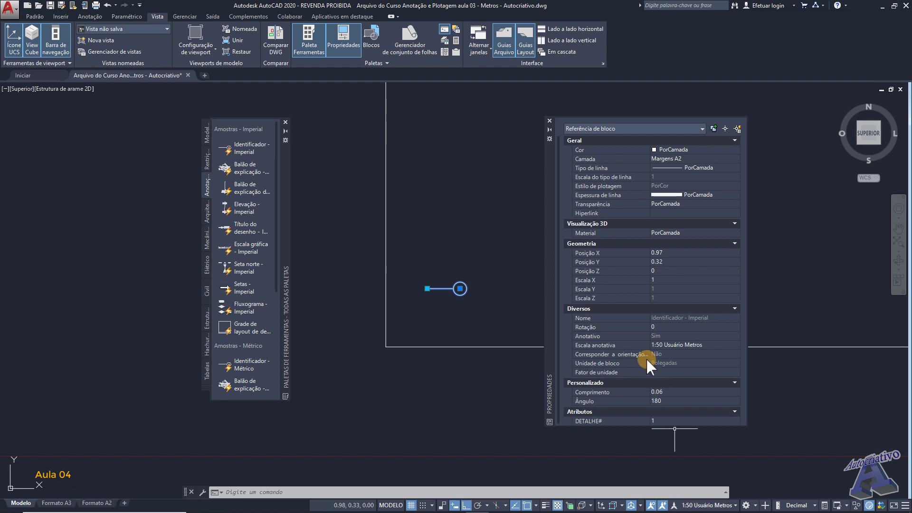
Review the identifier block's list of annotation scales without changing it, close the properties and deselect the block
left_click(683, 344)
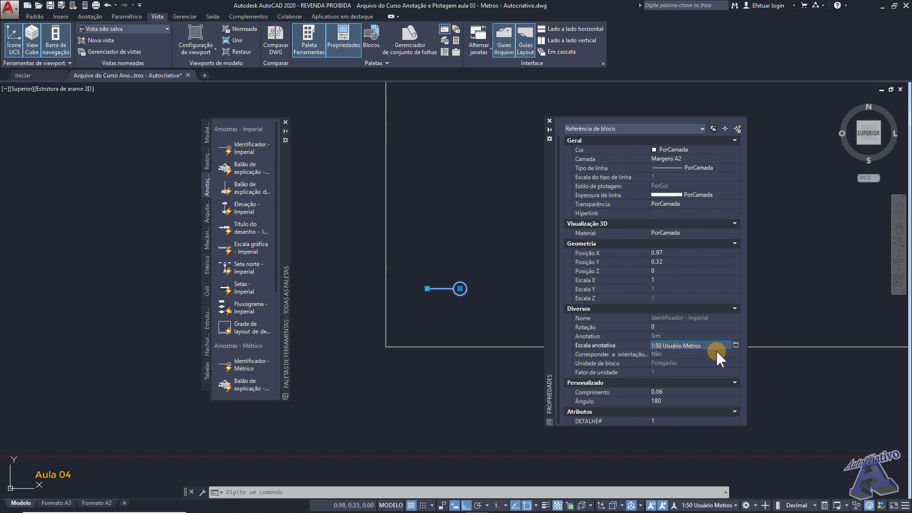
left_click(735, 344)
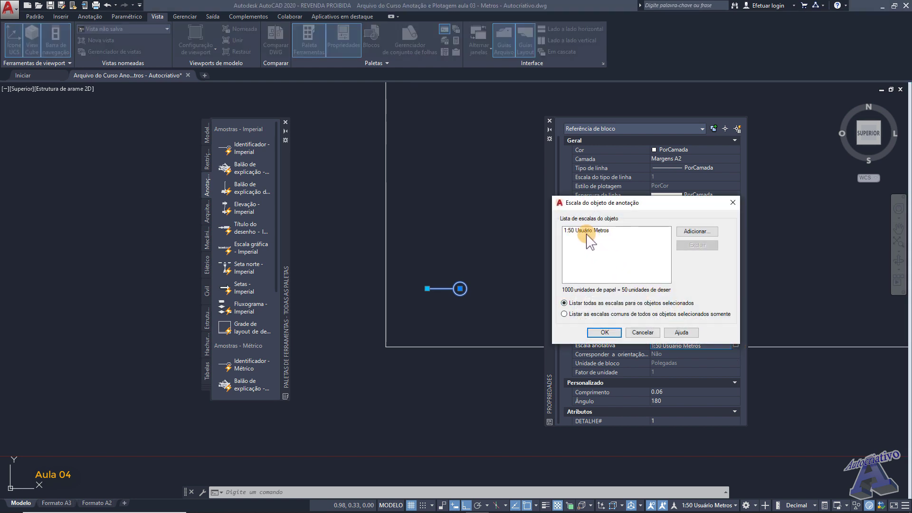
left_click(639, 333)
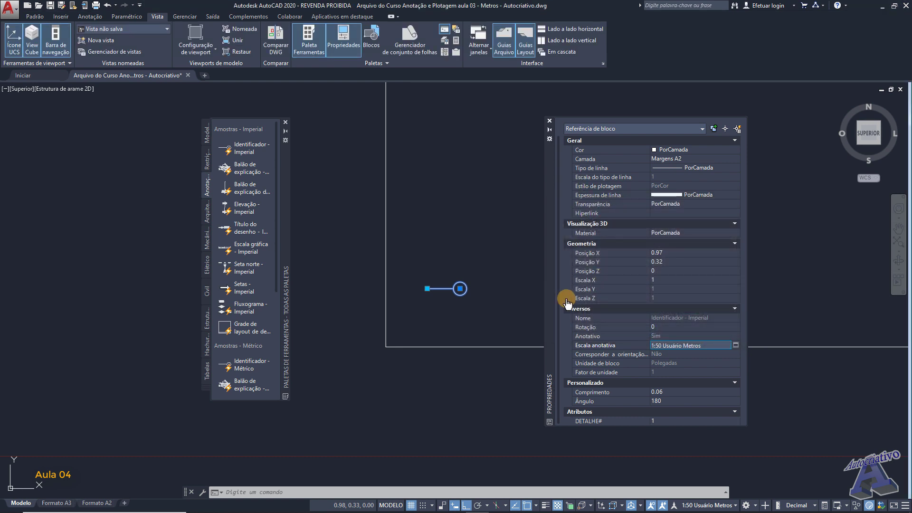
left_click(549, 120)
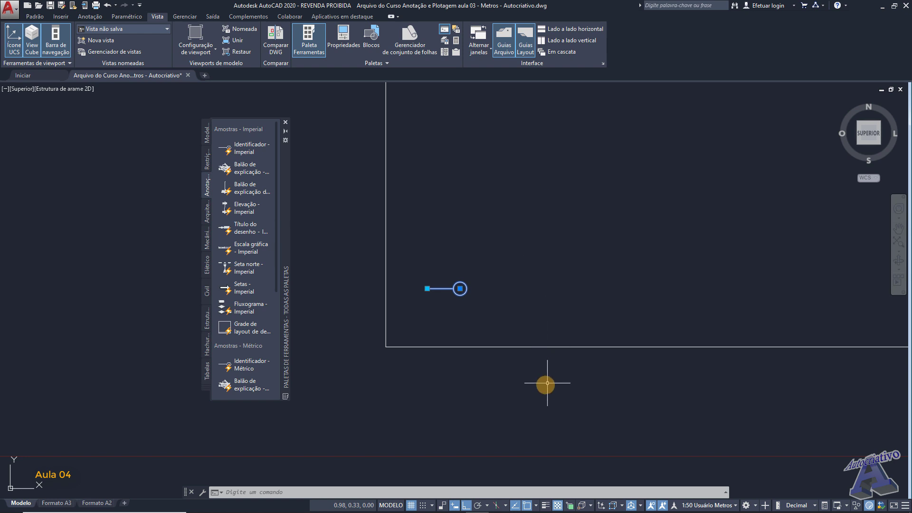
key("Escape")
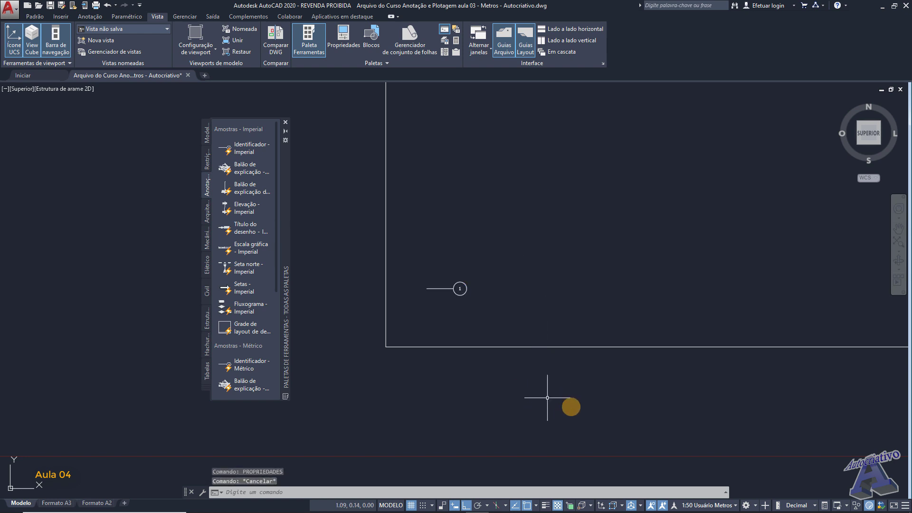
Set the drawing's current annotation scale to the metre-based 1:100 so the identifier block adopts it
scroll(465, 338, "down", 3)
middle_click_drag(502, 271, 551, 297)
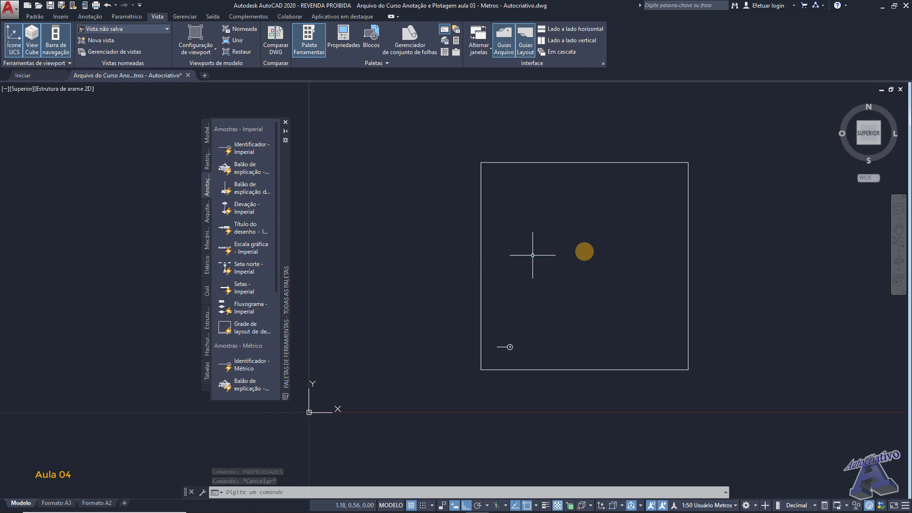
mouse_move(584, 250)
middle_mouse_down()
mouse_move(559, 244)
mouse_move(527, 265)
mouse_move(519, 300)
mouse_move(507, 298)
middle_mouse_up()
scroll(517, 326, "up", 2)
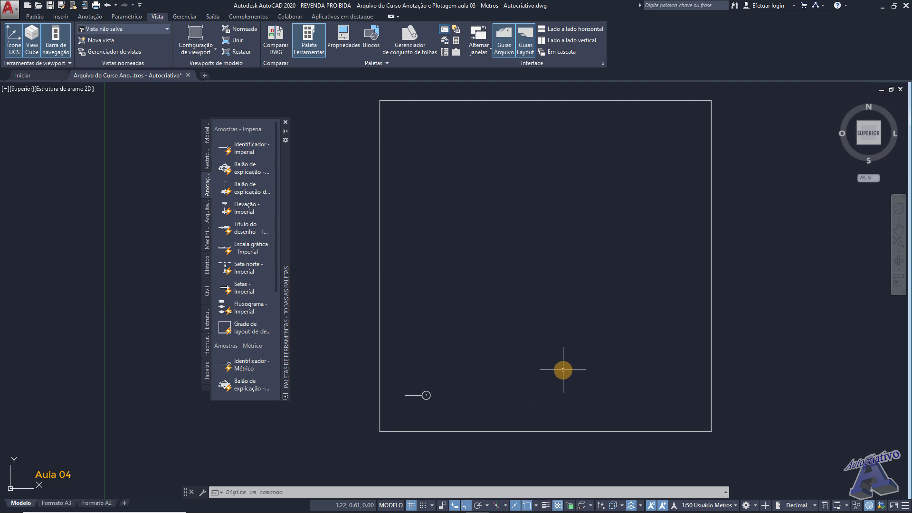
left_click(712, 506)
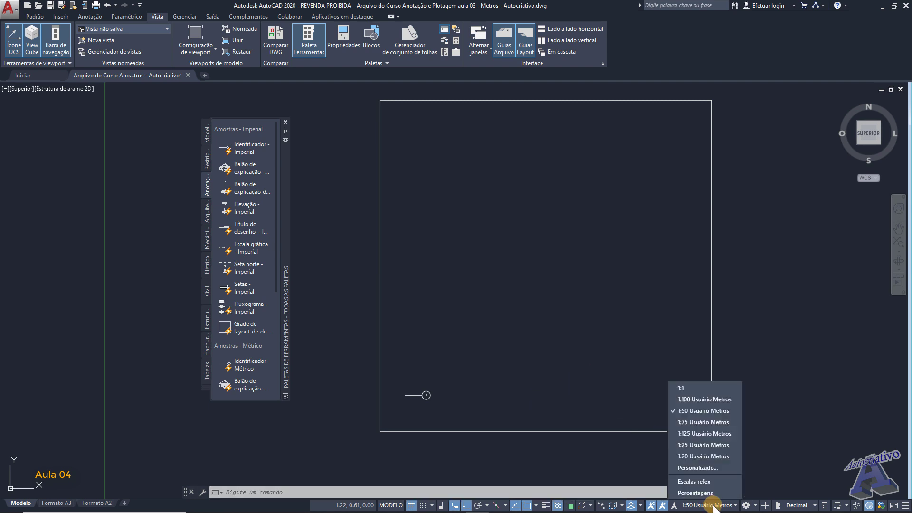
left_click(694, 399)
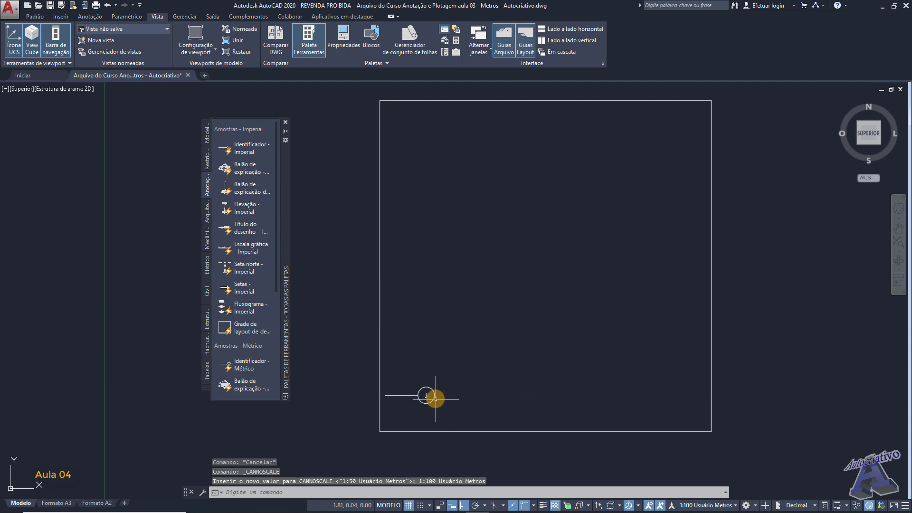
mouse_move(435, 397)
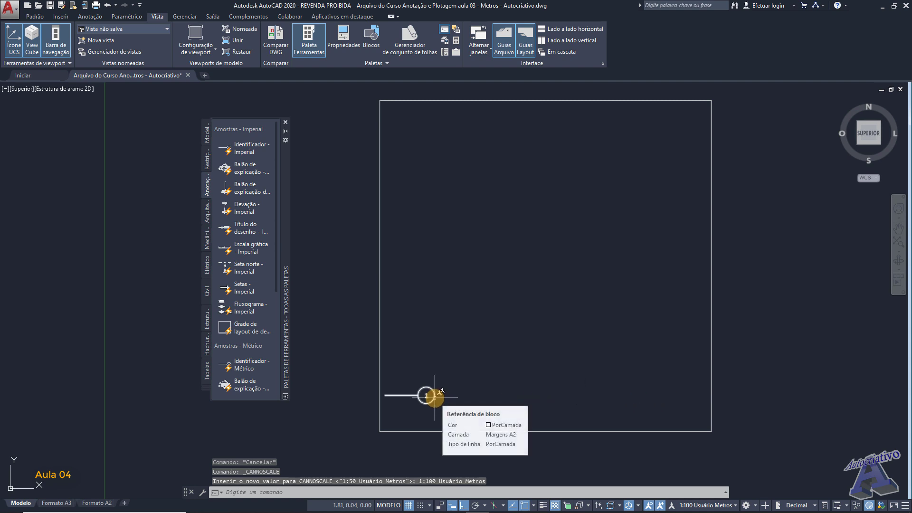
Switch the current annotation scale to the metre-based 1:75 and after that to 1:125
left_click(716, 506)
left_click(695, 420)
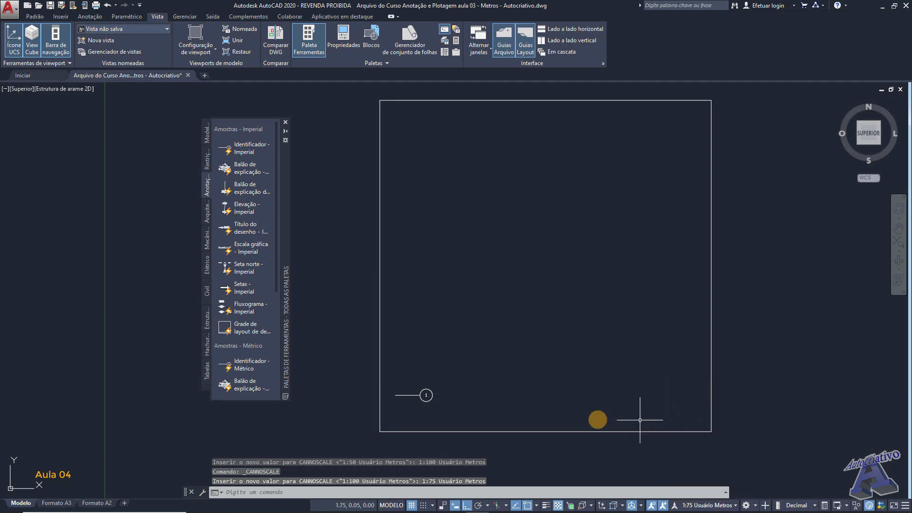
left_click(716, 505)
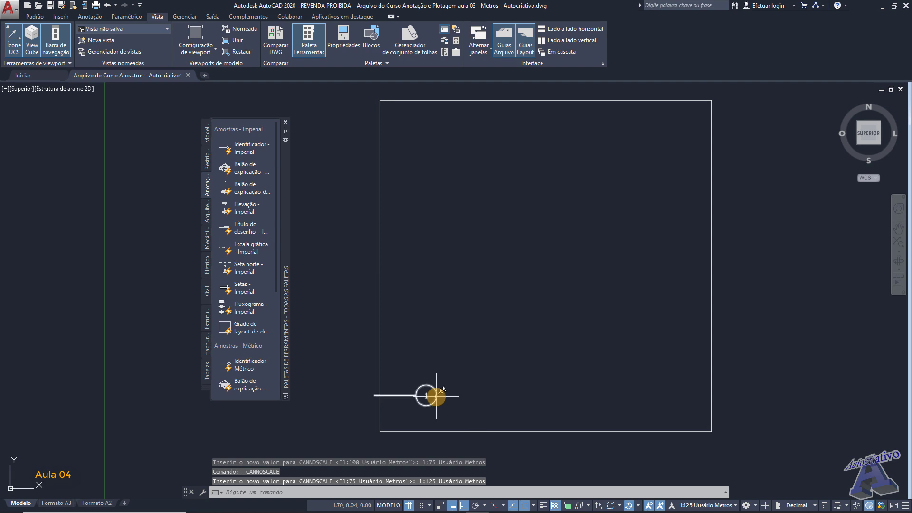
Switch the current annotation scale to the metre-based 1:25 and after that to 1:20
left_click(713, 505)
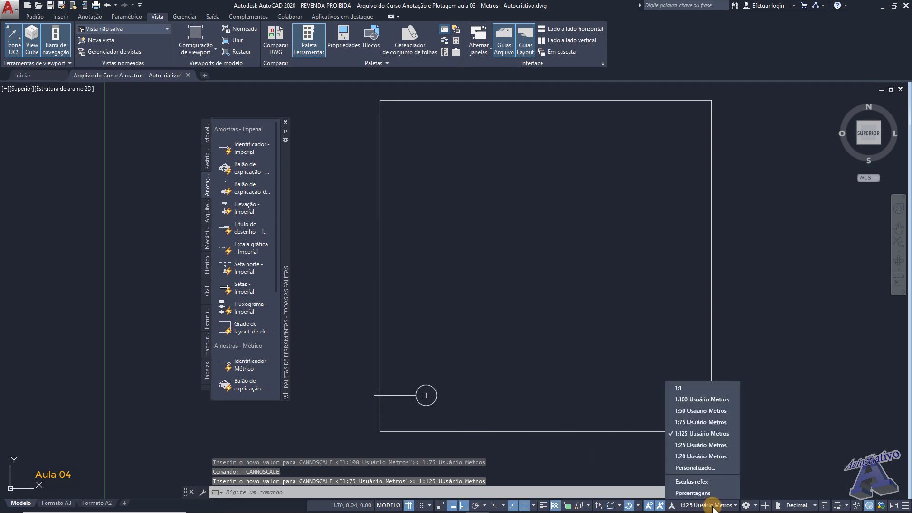
left_click(694, 444)
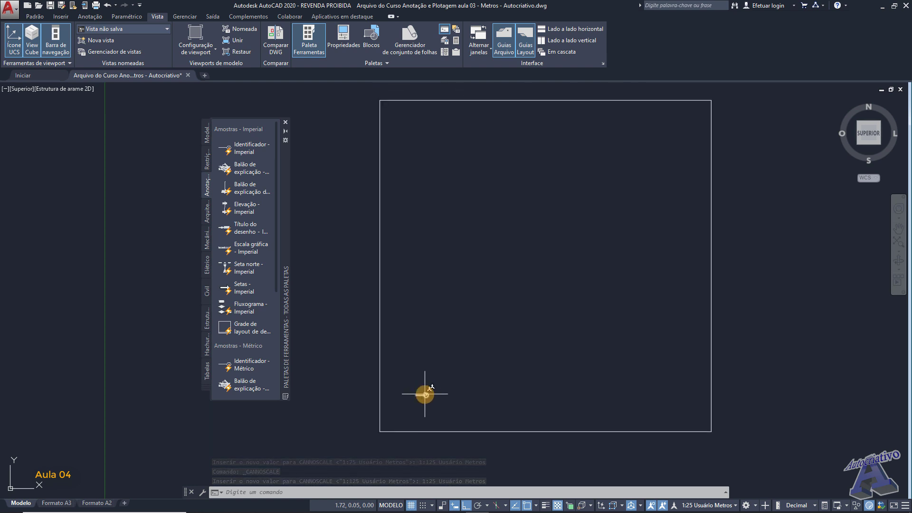
left_click(707, 505)
left_click(692, 459)
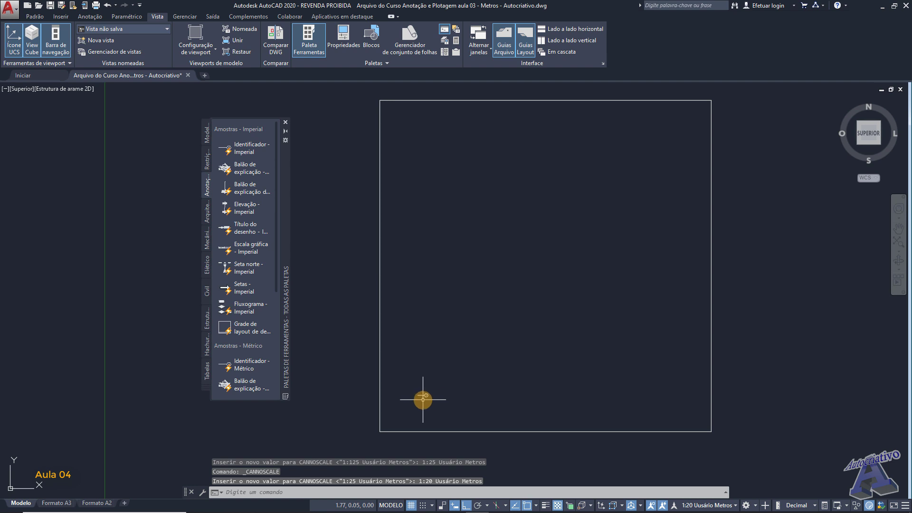
Select the identifier block, examine the annotation scales assigned to it in its properties, and close the properties
left_click(436, 388)
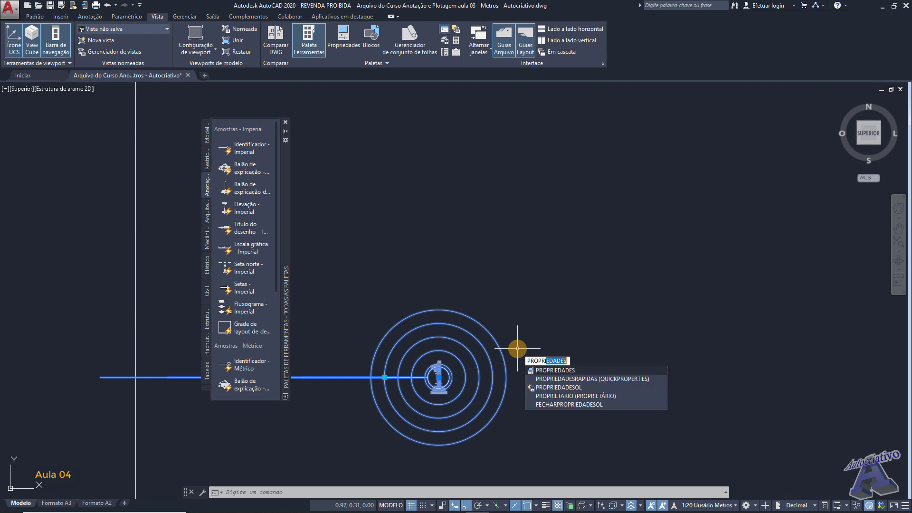
key("Return")
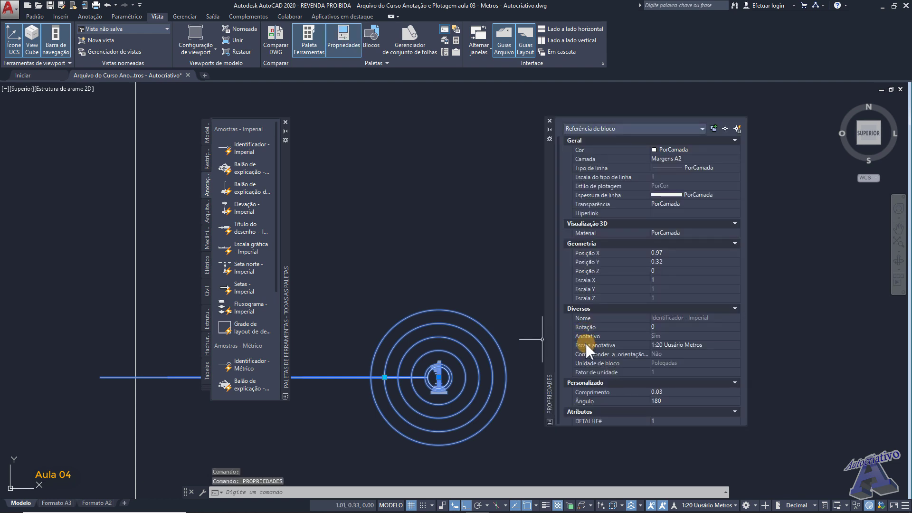
left_click(683, 345)
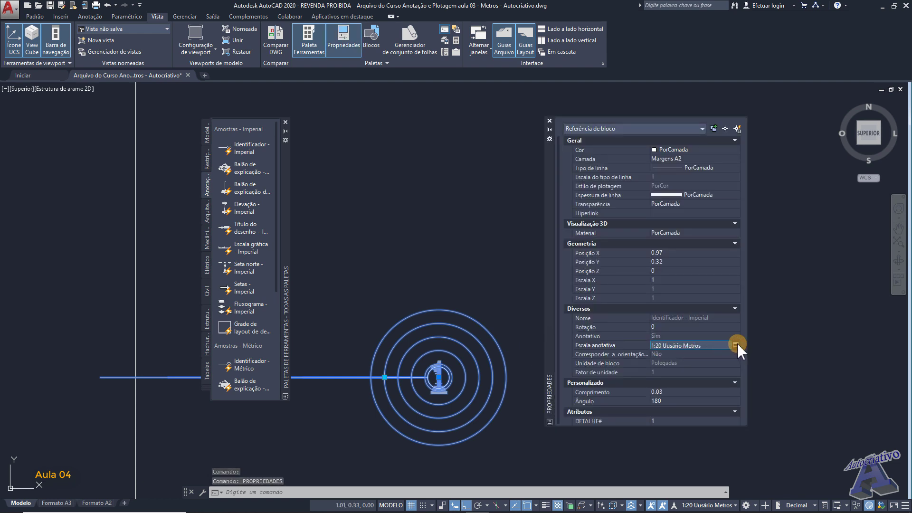
left_click(736, 345)
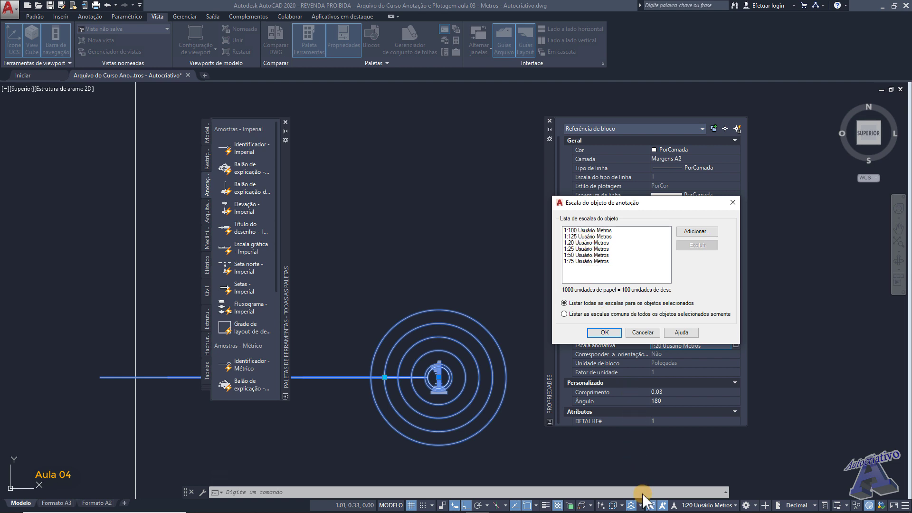
left_click(606, 332)
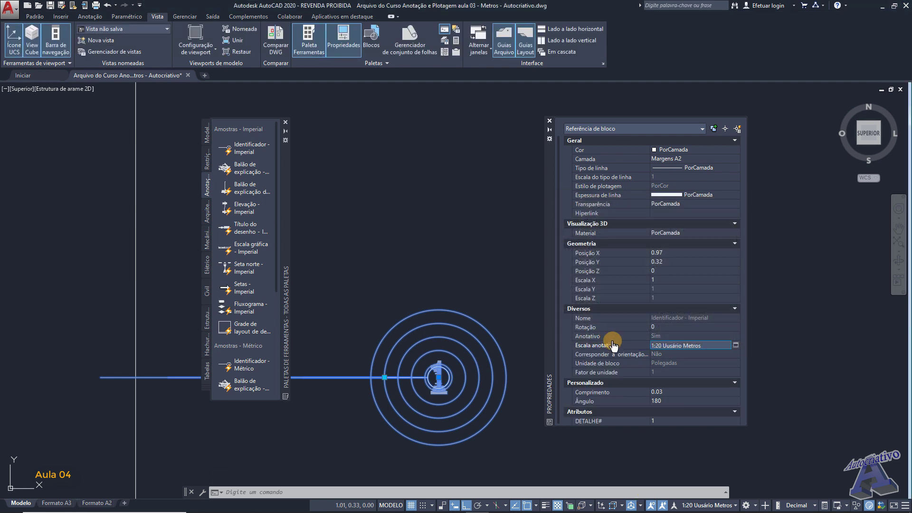
left_click(549, 121)
key("Escape")
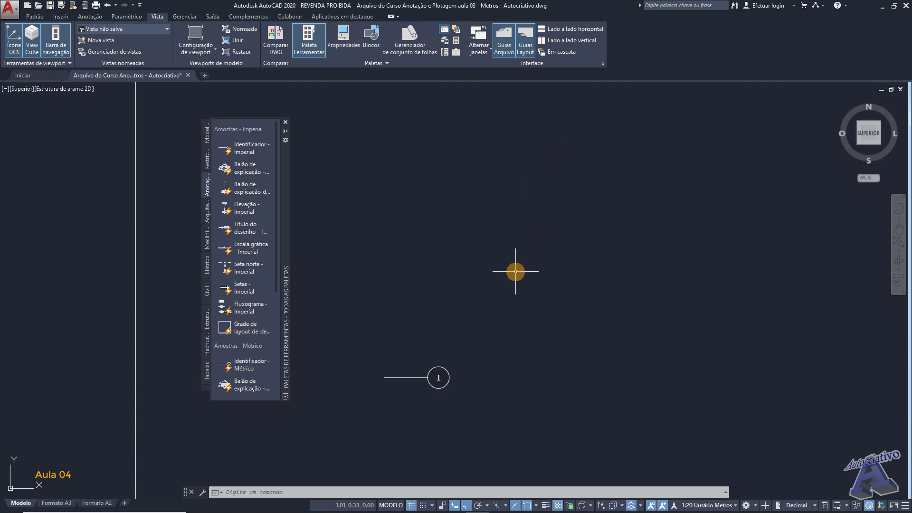
Insert the first Balão de explicação block from the Imperial annotation samples inside the square, just above the identifier block
scroll(491, 293, "down", 2)
middle_click_drag(471, 299, 518, 293)
scroll(517, 293, "down", 3)
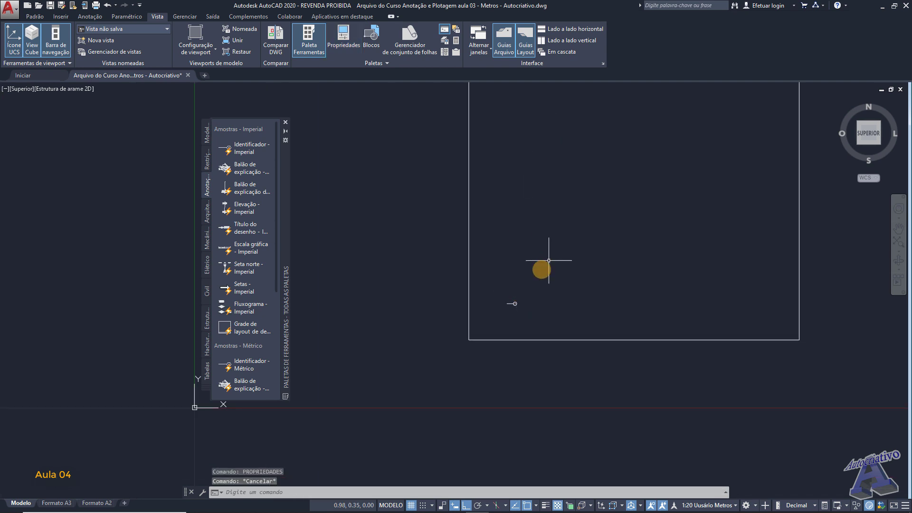
scroll(497, 360, "down", 1)
mouse_move(546, 263)
middle_mouse_down()
mouse_move(498, 360)
mouse_move(505, 363)
mouse_move(496, 358)
middle_mouse_up()
scroll(500, 340, "up", 1)
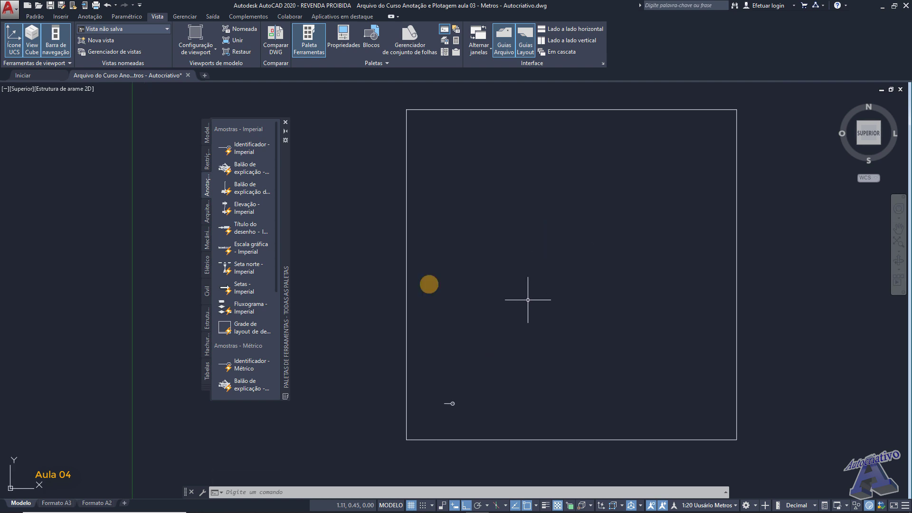
left_click(251, 166)
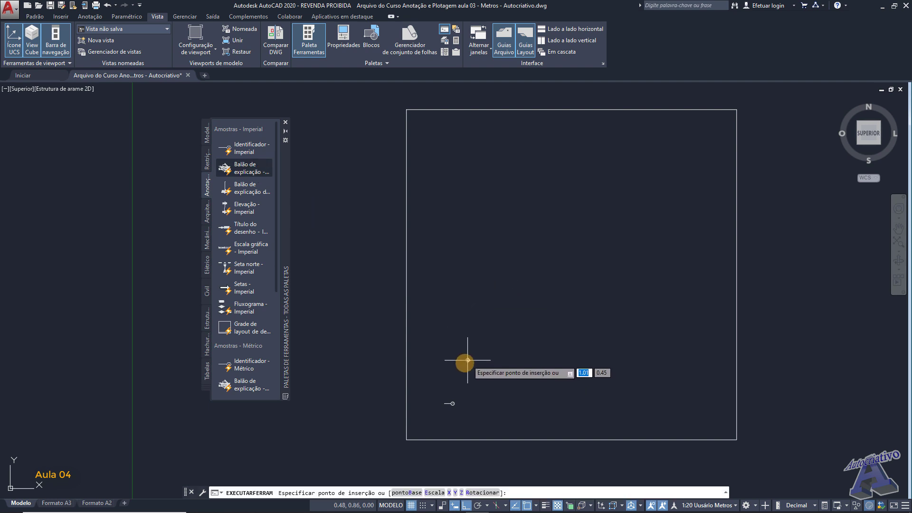
left_click(455, 368)
scroll(442, 347, "up", 5)
scroll(444, 345, "down", 5)
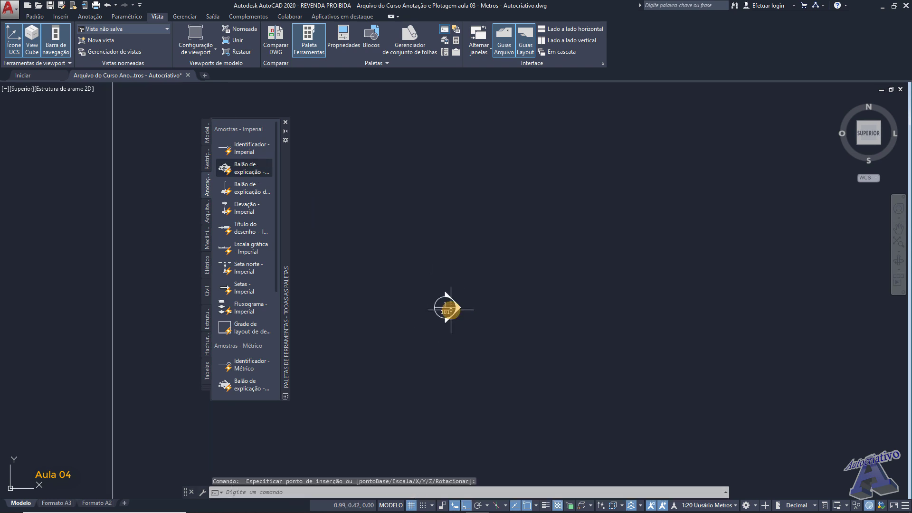
scroll(508, 340, "down", 1)
middle_click_drag(508, 340, 573, 301)
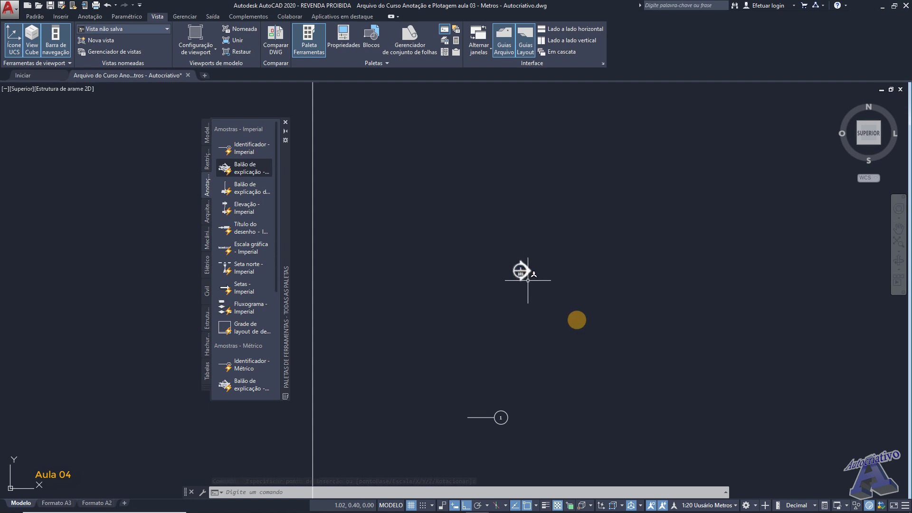
Set the current annotation scale to the metre-based 1:100 and compare both blocks with the reference square
left_click(709, 505)
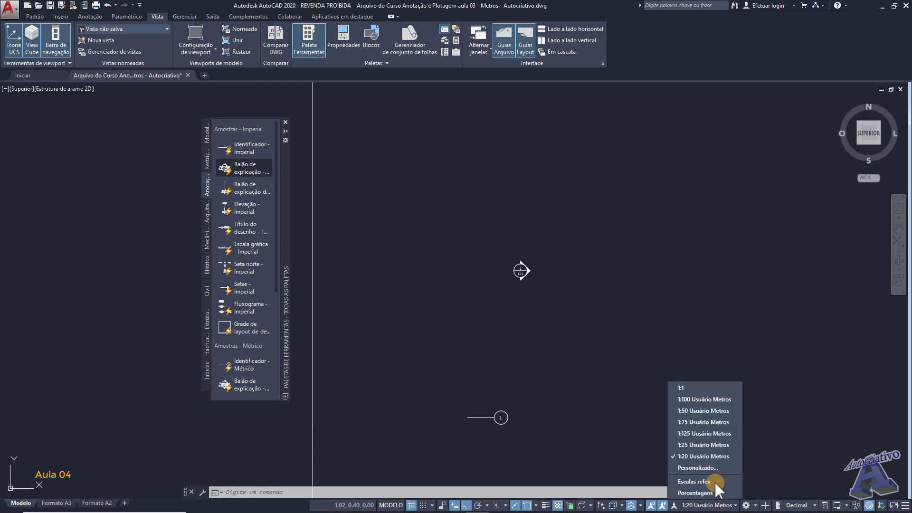
left_click(701, 398)
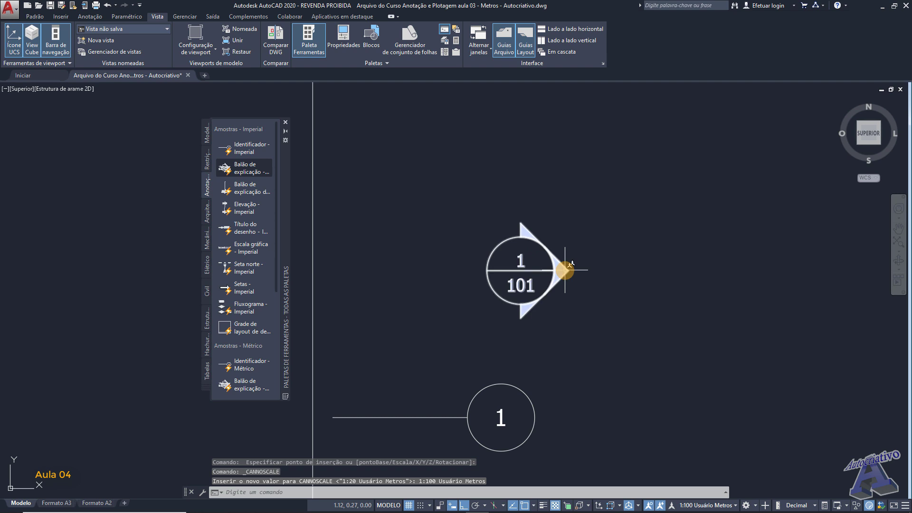
scroll(540, 275, "down", 8)
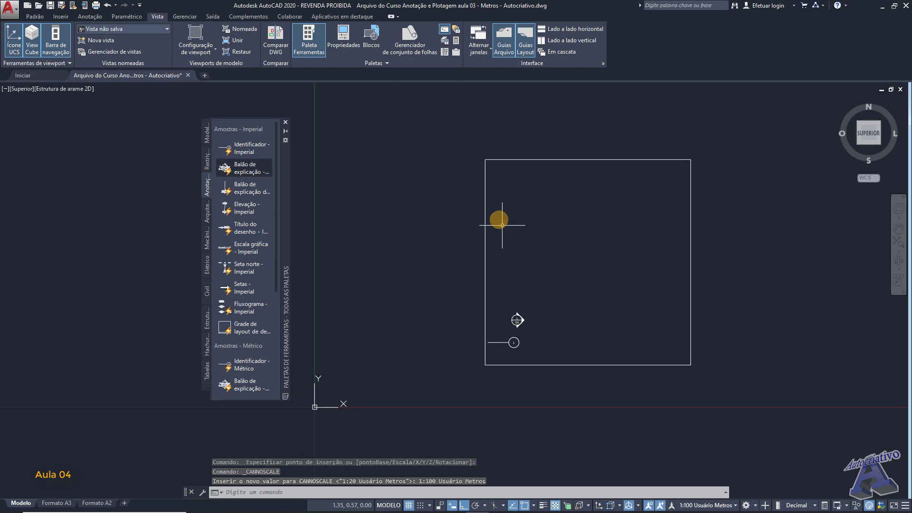
scroll(522, 333, "up", 2)
scroll(522, 333, "up", 4)
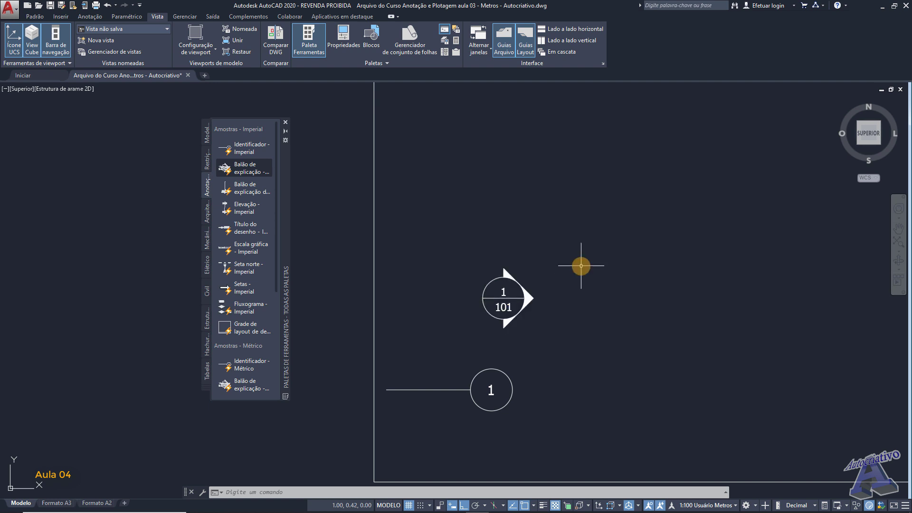
scroll(581, 266, "down", 5)
middle_click_drag(603, 228, 499, 291)
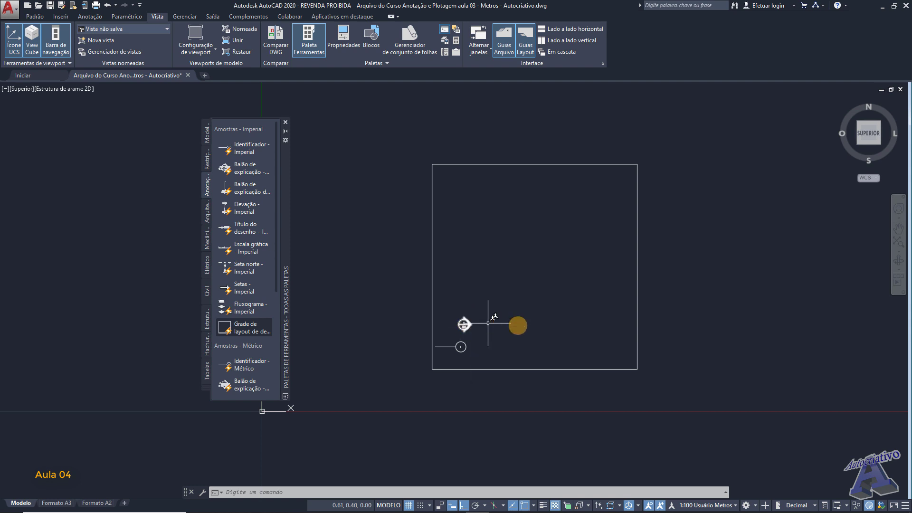
Set the current annotation scale back to the metre-based 1:20 and close the tool palettes
left_click(714, 506)
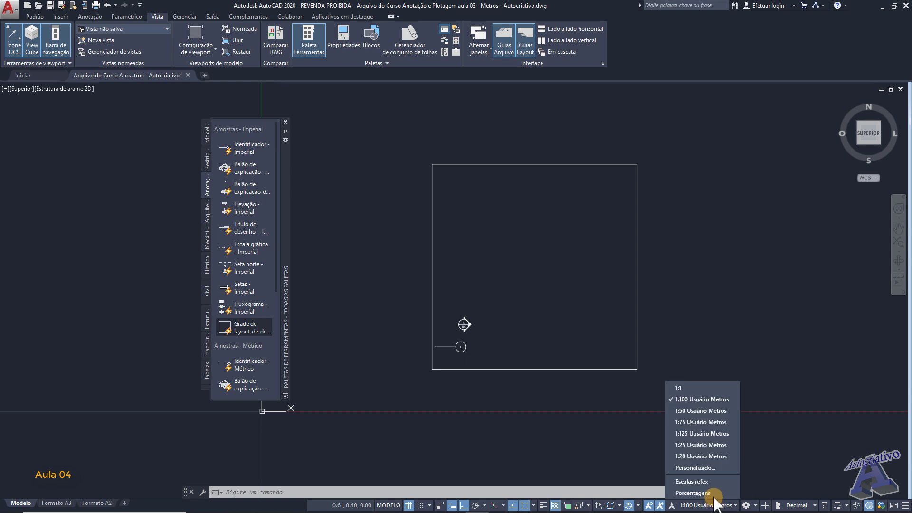
left_click(682, 456)
scroll(463, 324, "up", 2)
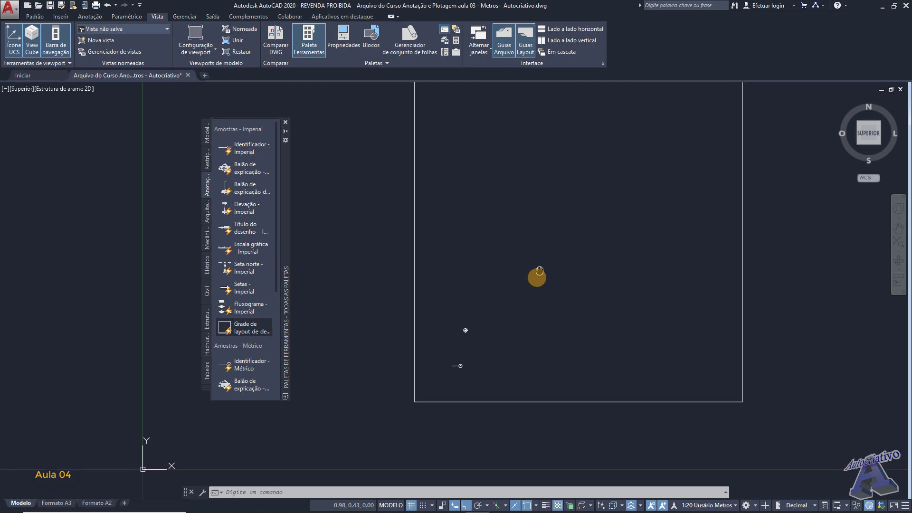
middle_click_drag(535, 275, 505, 311)
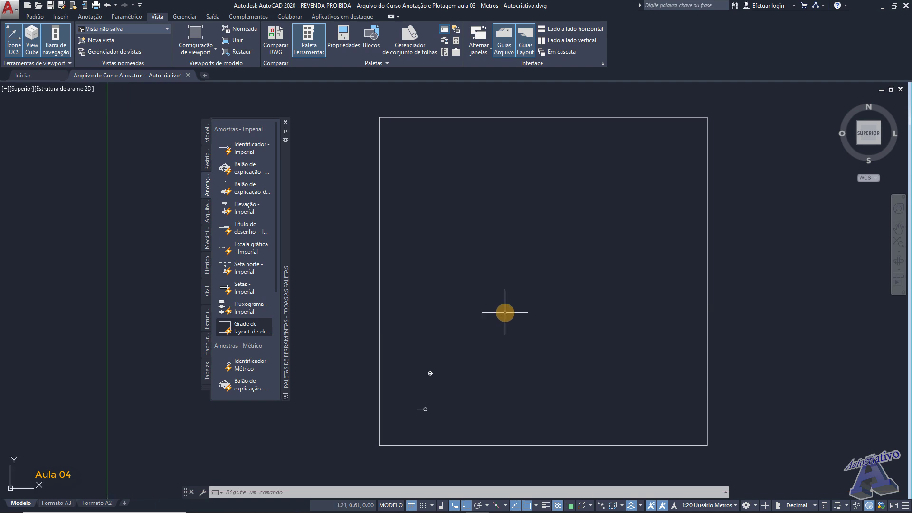
left_click(285, 123)
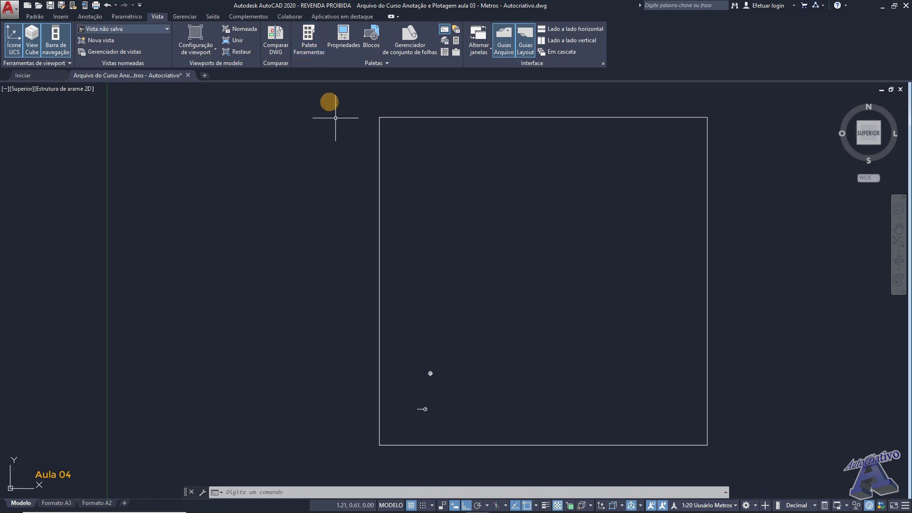
Open the tool palettes, review the Imperial and Metric mechanical sample blocks, and close the palettes
left_click(307, 56)
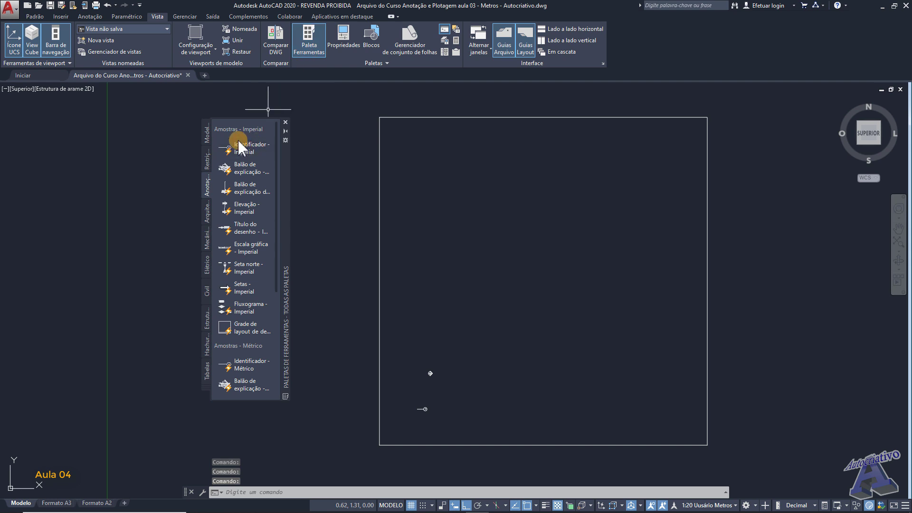
left_click(207, 239)
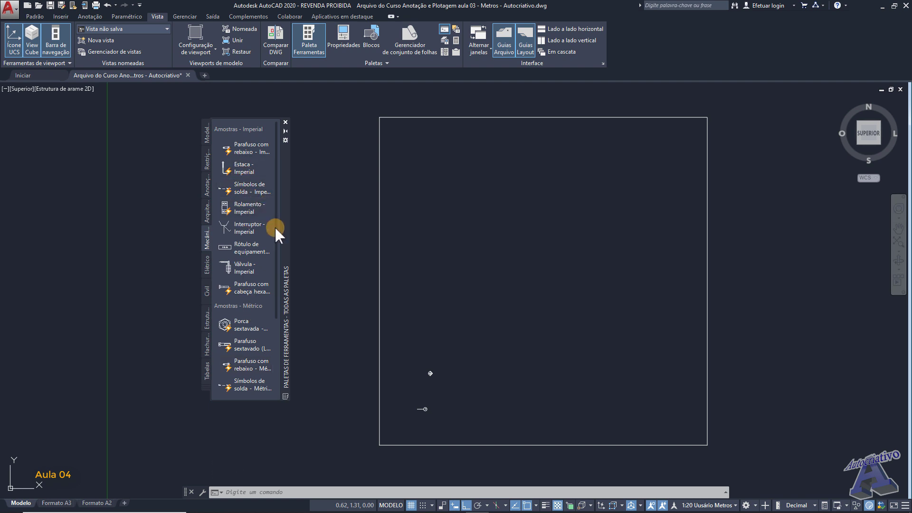
left_click_drag(275, 221, 276, 180)
left_click(504, 188)
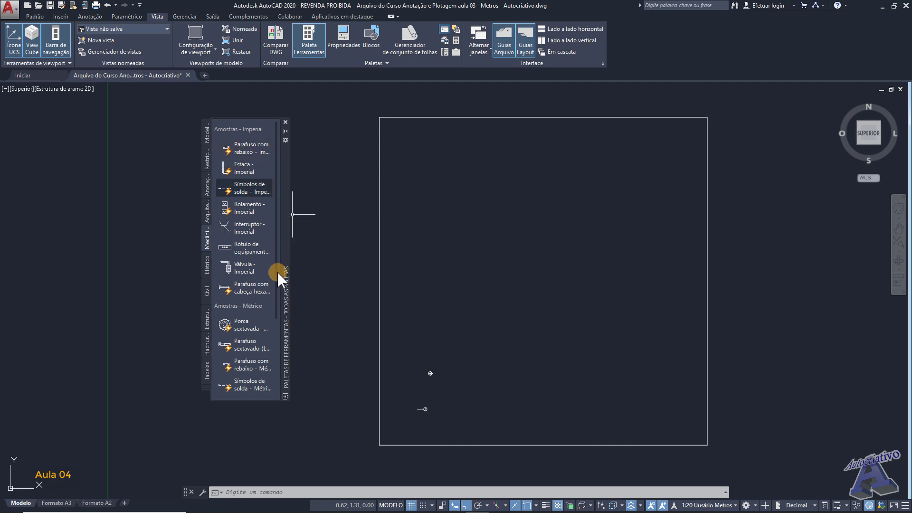
left_click_drag(277, 271, 283, 243)
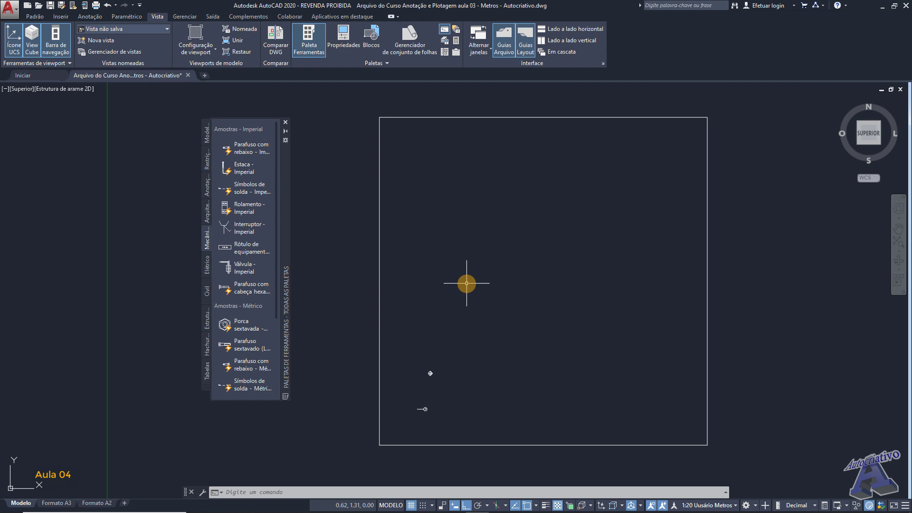
left_click(285, 122)
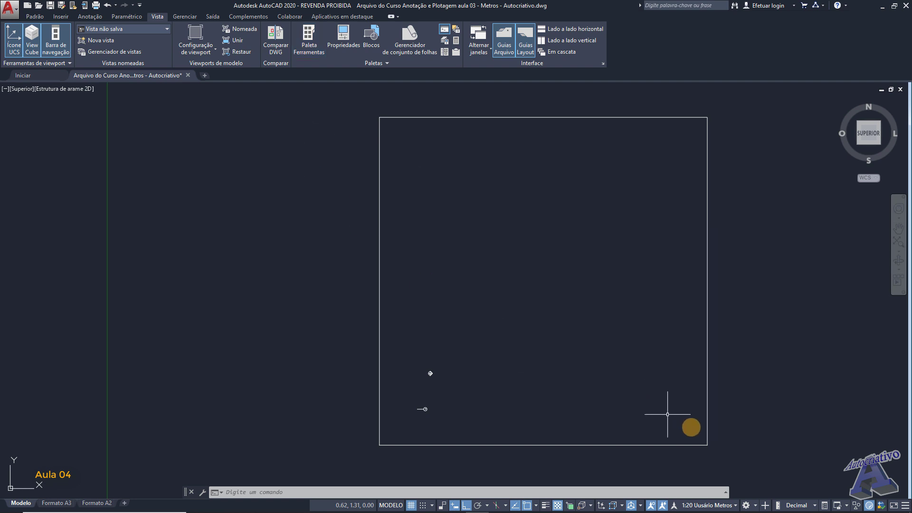
Erase the reference square together with both annotative blocks inside it
left_click(736, 446)
left_click(349, 110)
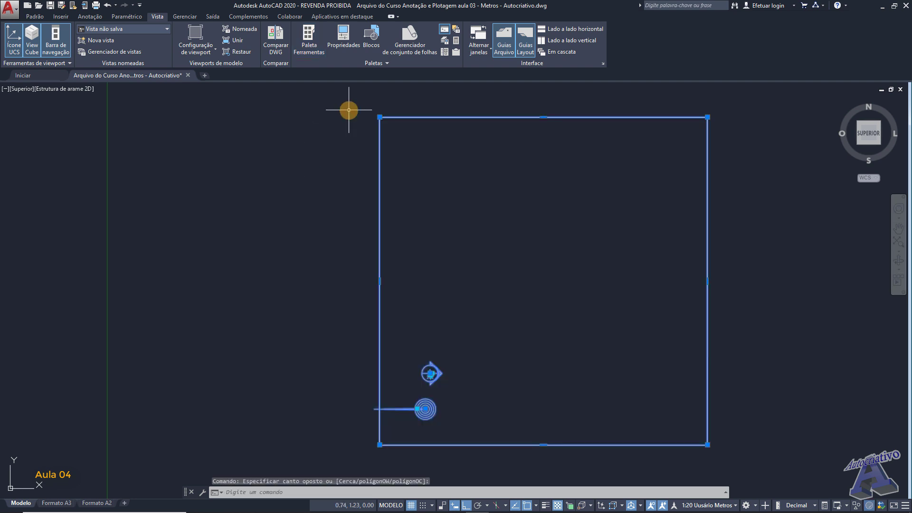
key("Delete")
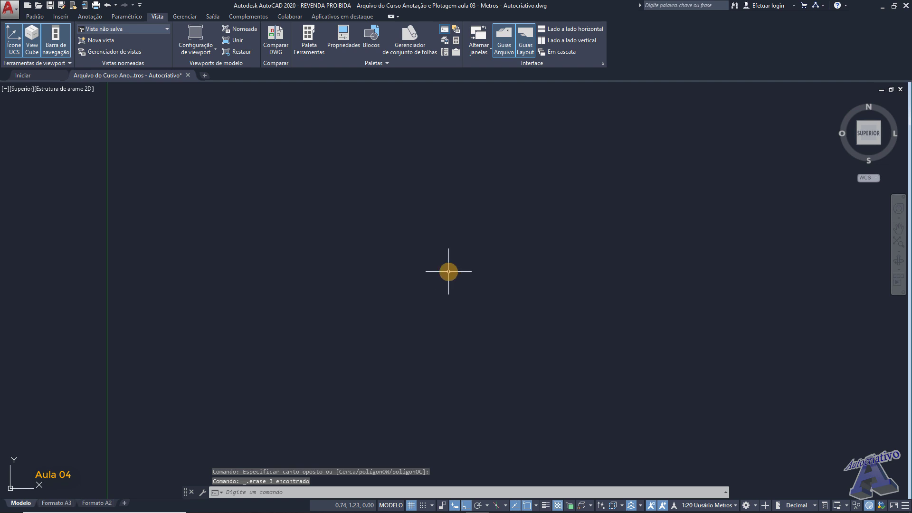
left_click(707, 506)
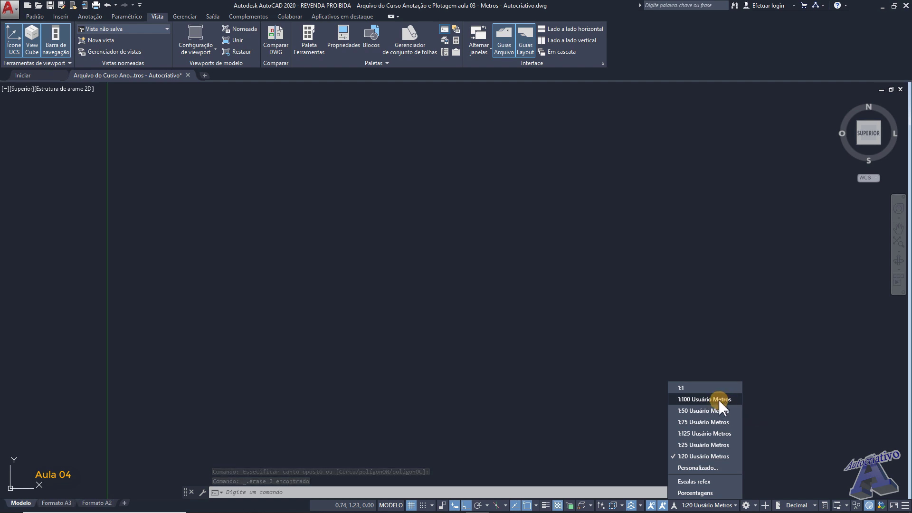
scroll(498, 328, "down", 4)
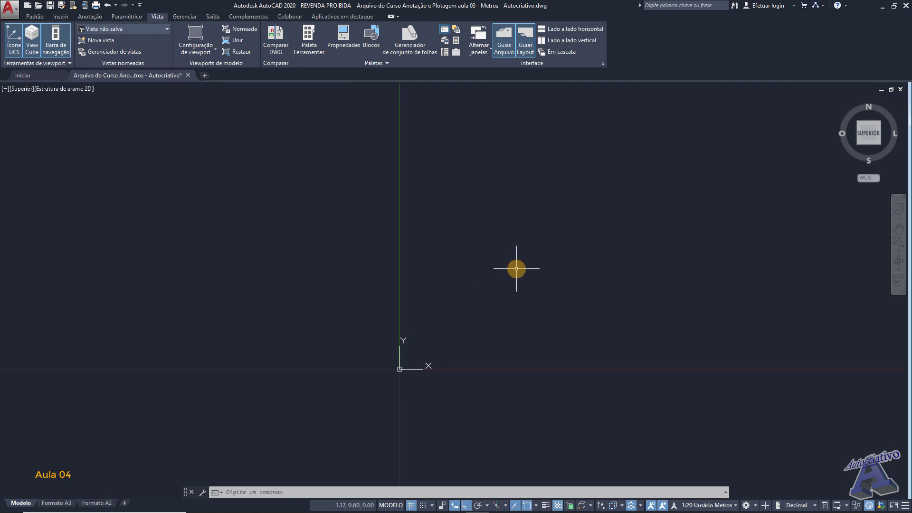
mouse_move(516, 268)
middle_mouse_down()
mouse_move(295, 322)
mouse_move(267, 301)
mouse_move(370, 253)
mouse_move(190, 381)
mouse_move(209, 343)
mouse_move(160, 375)
middle_mouse_up()
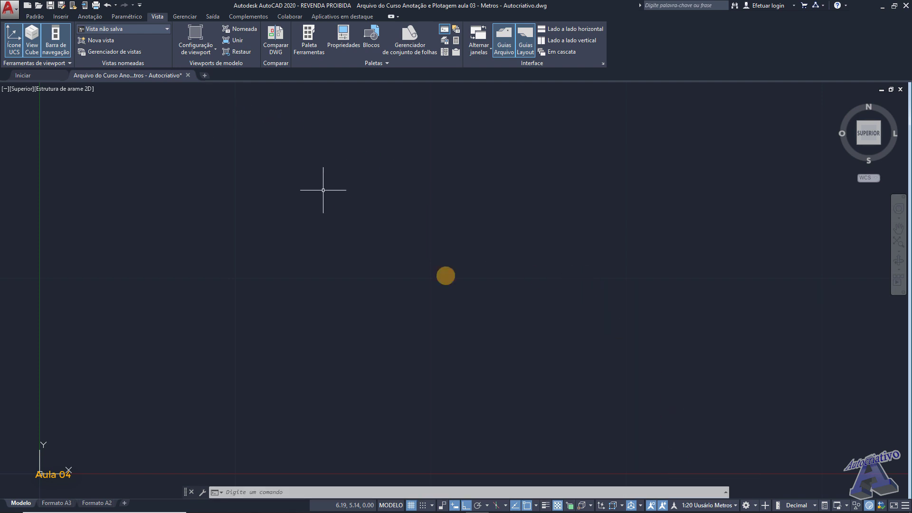
left_click(723, 505)
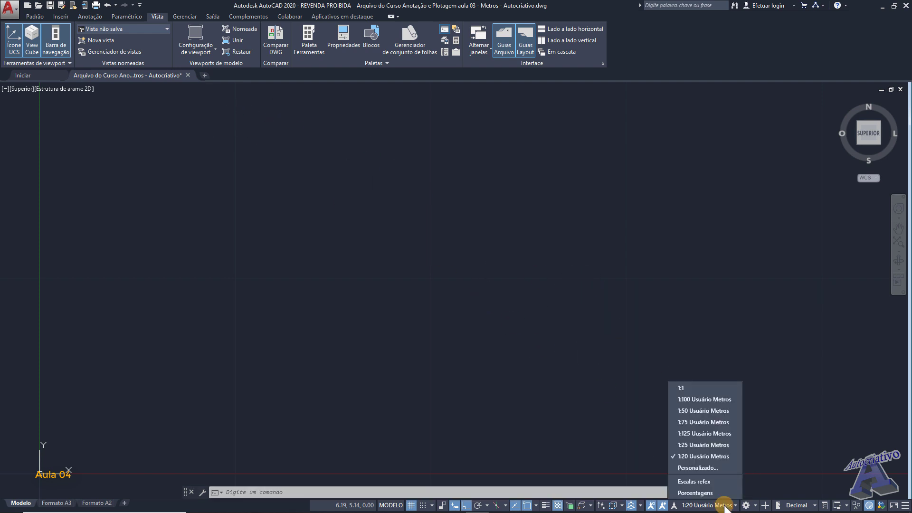
left_click(697, 467)
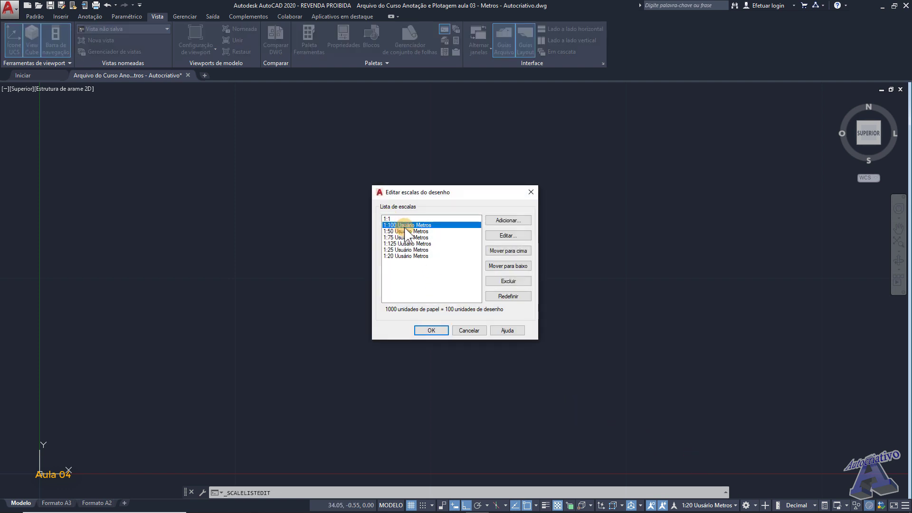
left_click(406, 256, "shift")
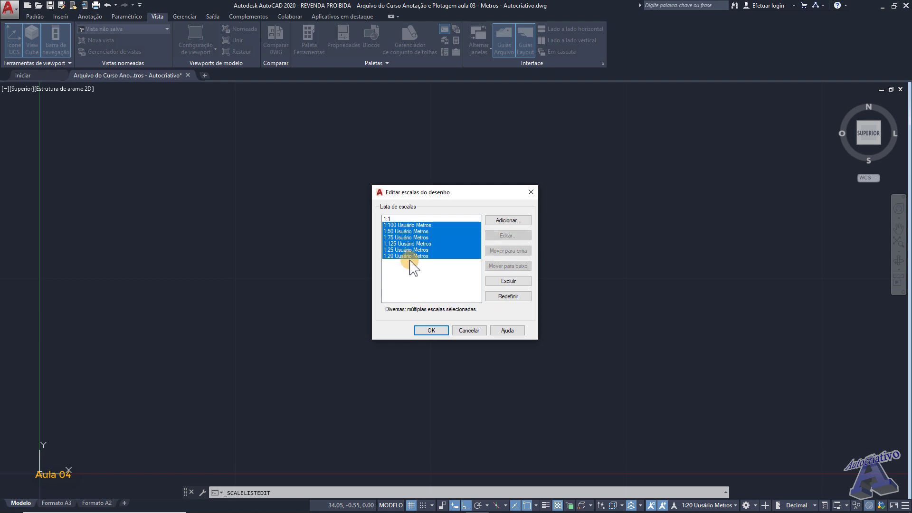
left_click(470, 331)
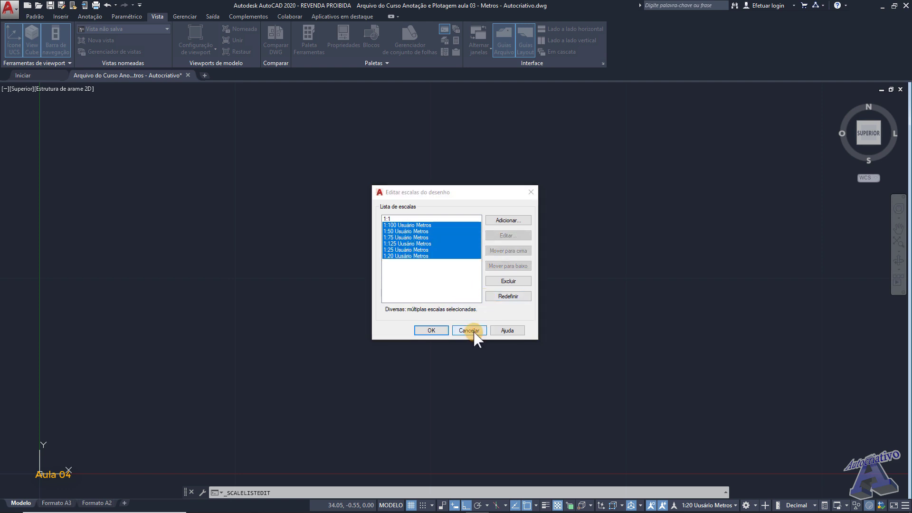
Set the current annotation scale to 1:1 and delete all the Usuário Metros scales from the drawing's scale list
left_click(707, 505)
left_click(687, 388)
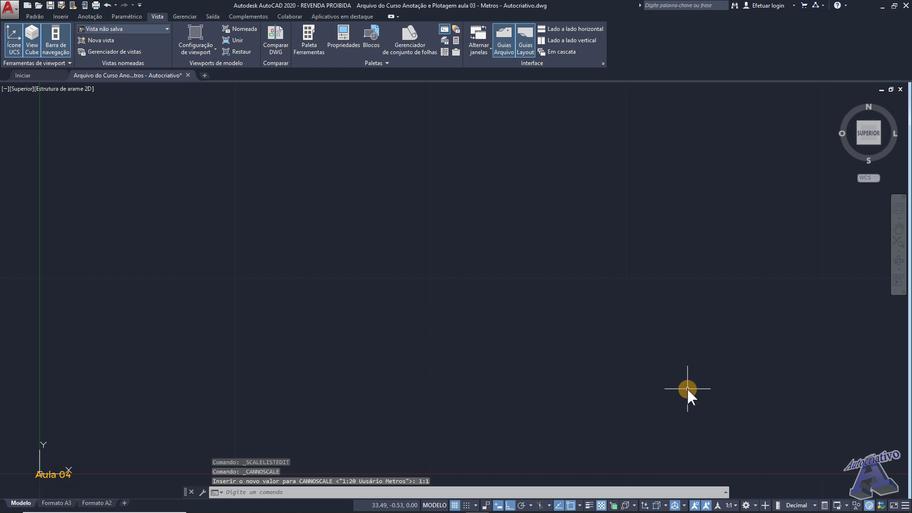
left_click(729, 505)
left_click(737, 468)
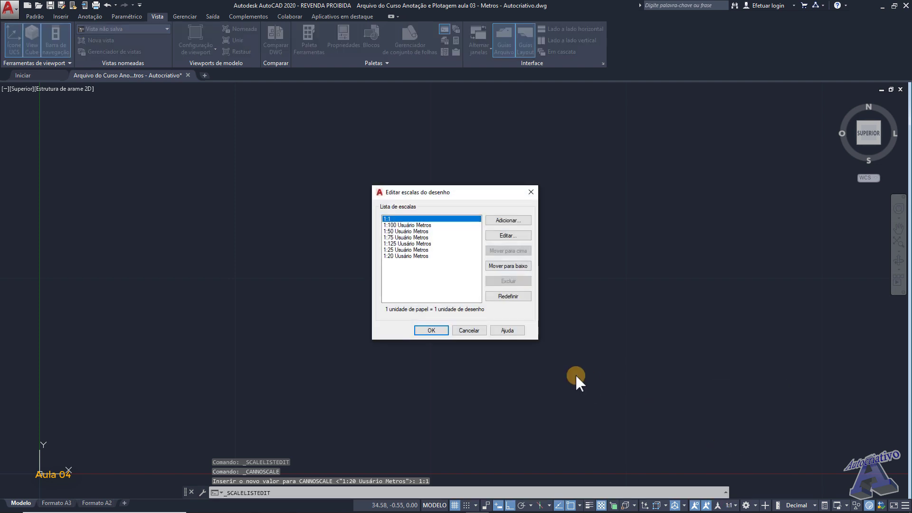
left_click(410, 225)
left_click(409, 256, "shift")
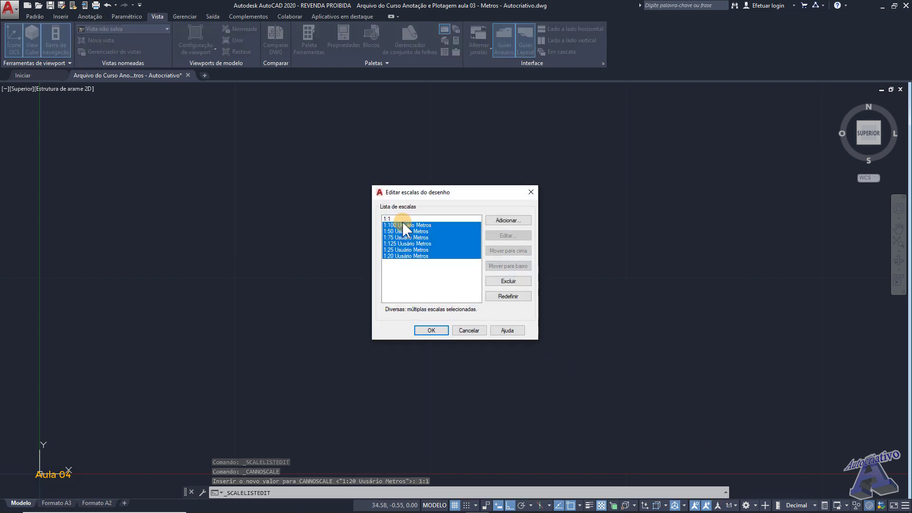
left_click(508, 281)
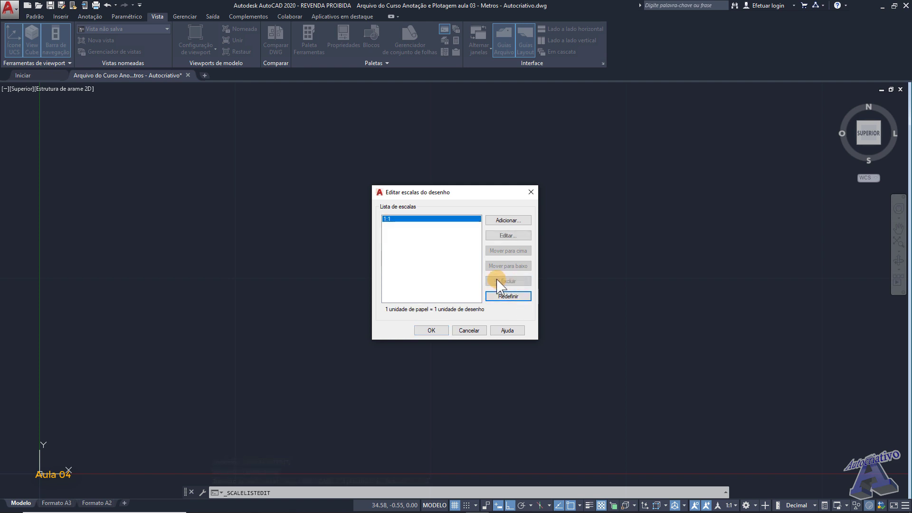
Add a scale named 1:100 Usuário cm to the list, with 10 paper units equal to 100 drawing units
left_click_drag(472, 193, 544, 217)
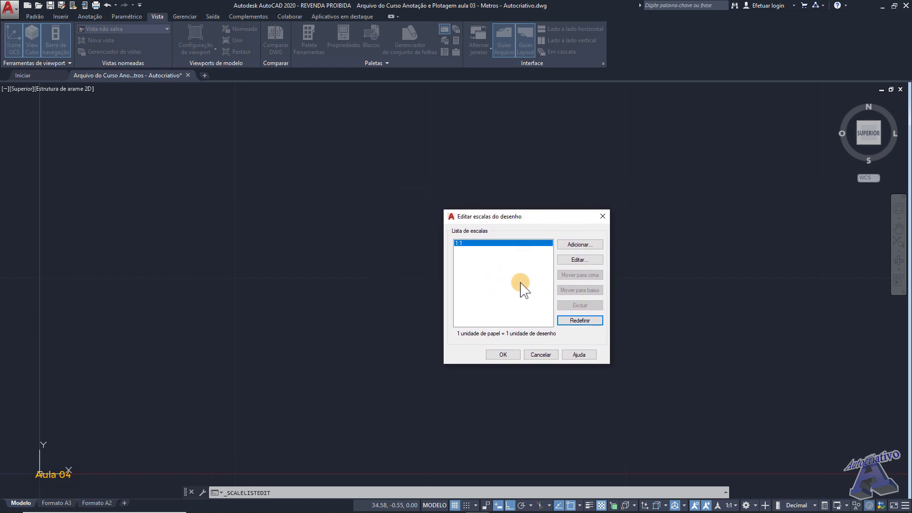
left_click(578, 249)
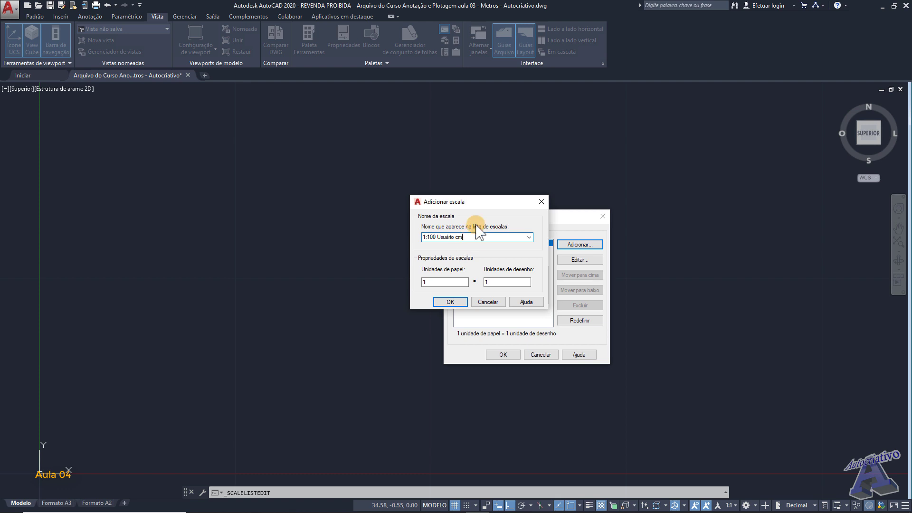
left_click_drag(483, 208, 516, 222)
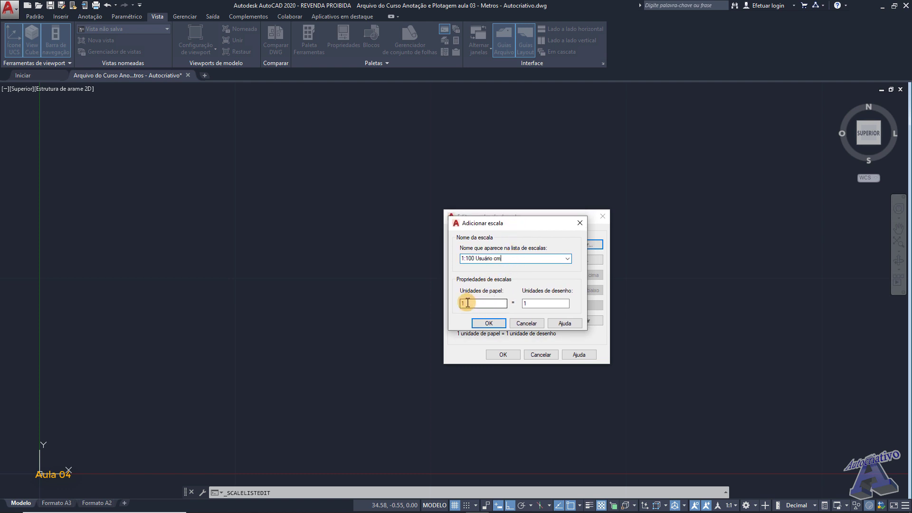
left_click(465, 305)
left_click(467, 304)
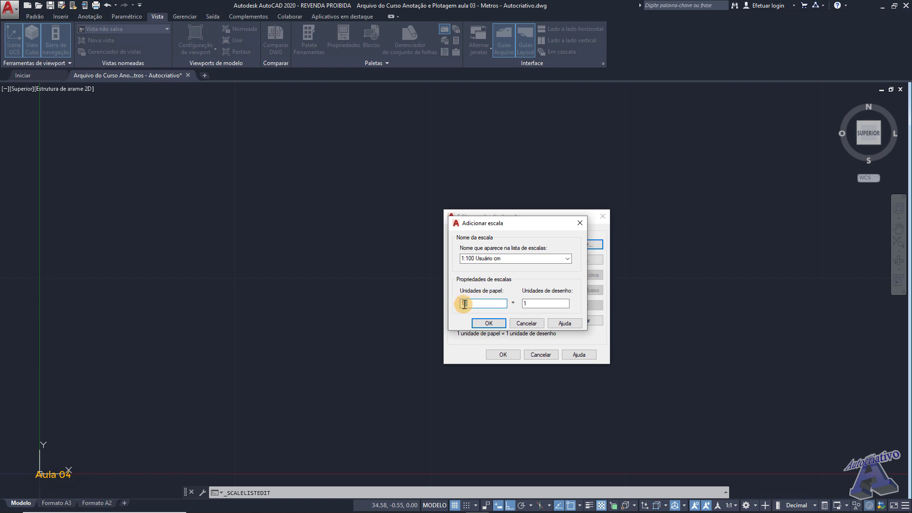
left_click_drag(468, 303, 459, 304)
left_click(528, 303)
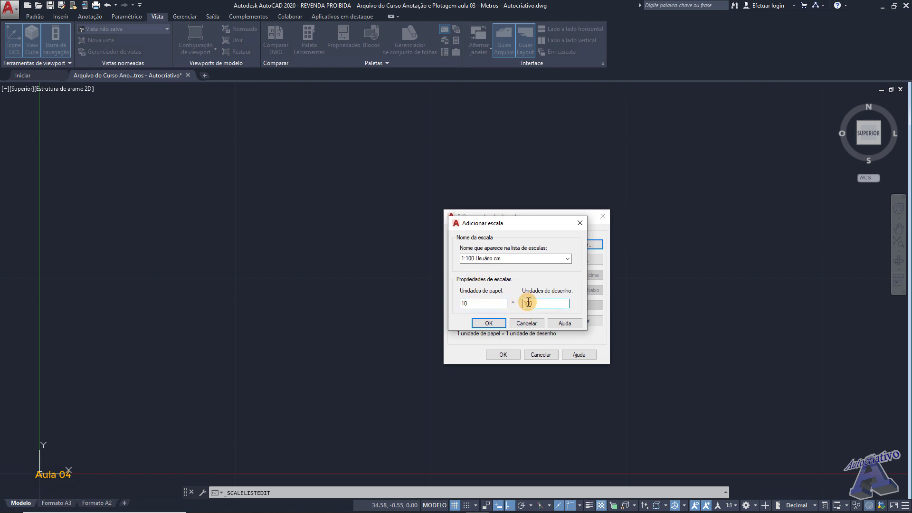
left_click(494, 324)
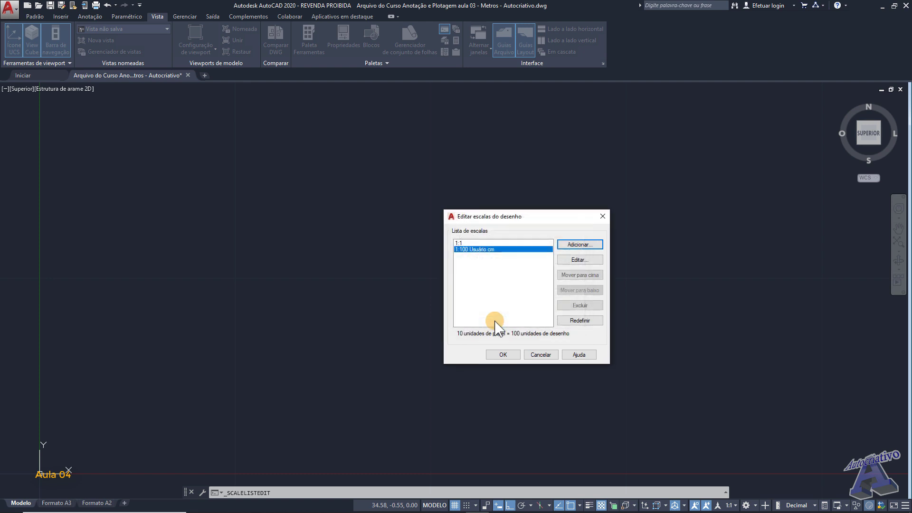
Add a scale named 1:50 Usário cm with 10 paper units equal to 50 drawing units, and check the available annotation scales
left_click(577, 245)
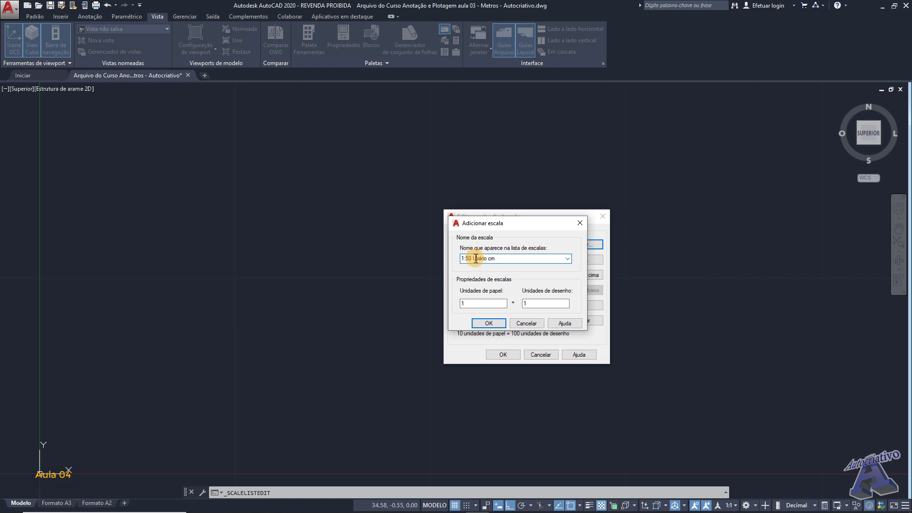
left_click(465, 303)
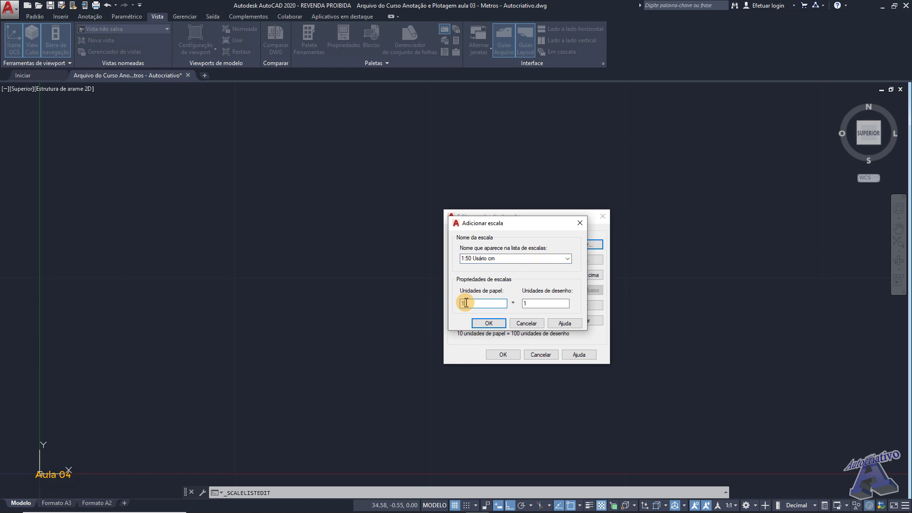
double_click(536, 303)
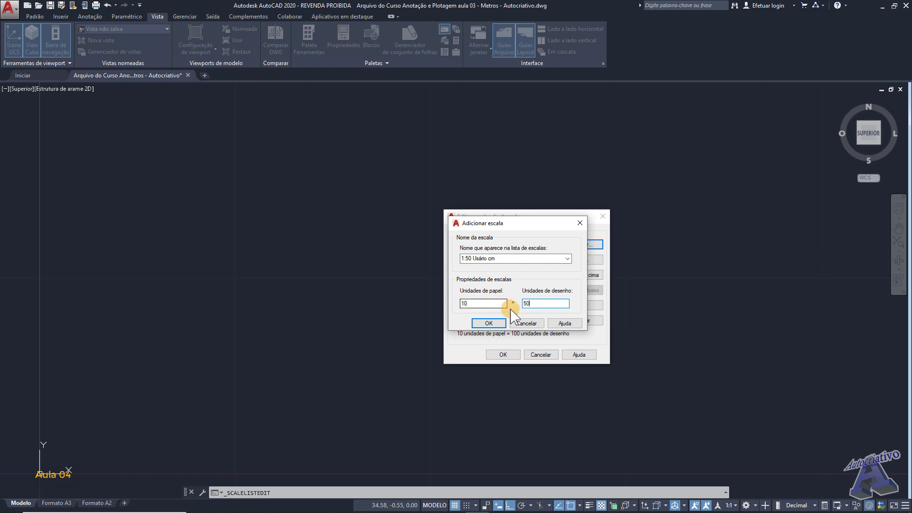
left_click(489, 323)
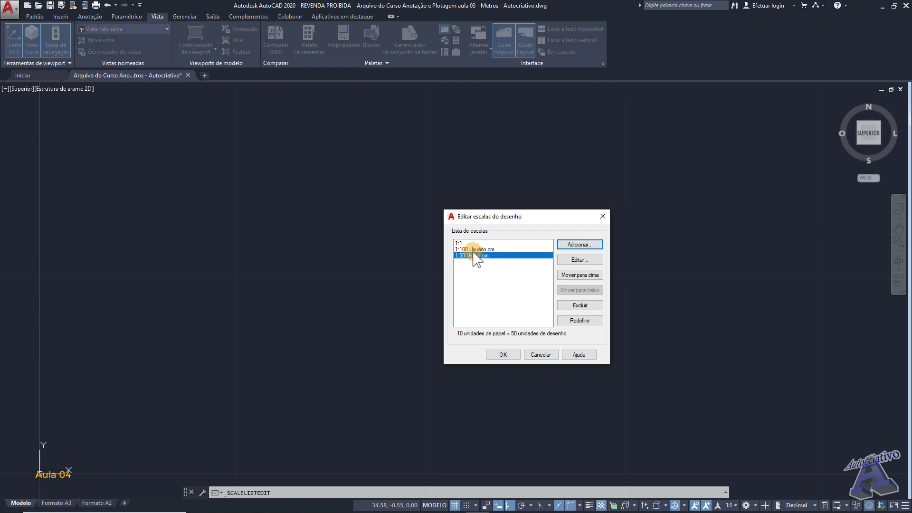
left_click(506, 356)
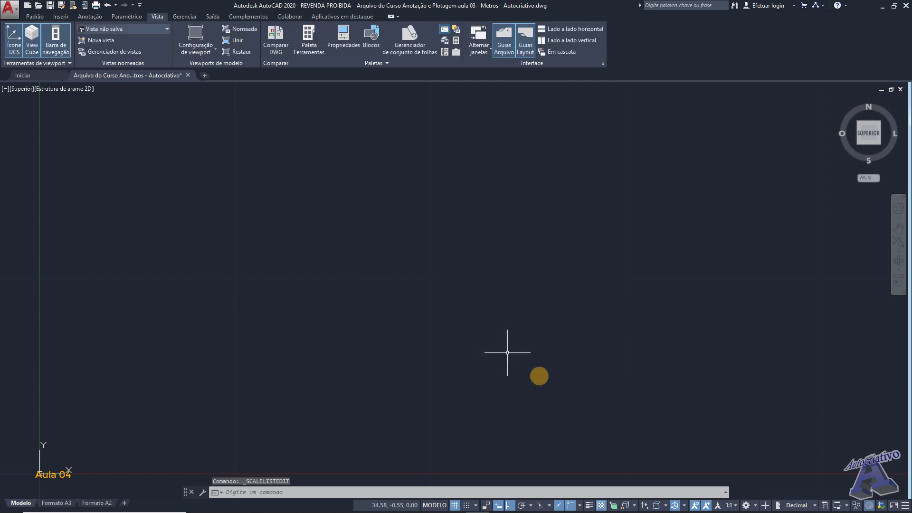
left_click(731, 506)
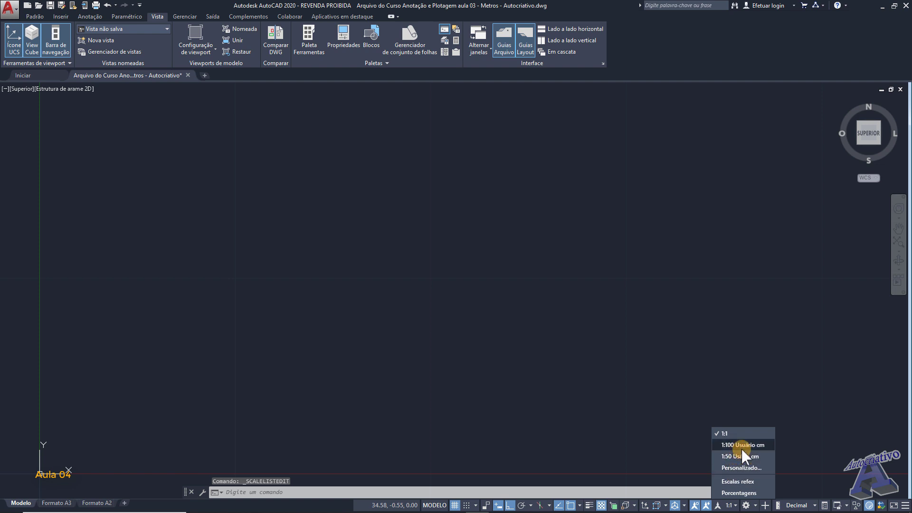
left_click(653, 407)
Set the drawing units to a length precision of 0.000 and the insertion scale to Centímetros
scroll(420, 285, "down", 2)
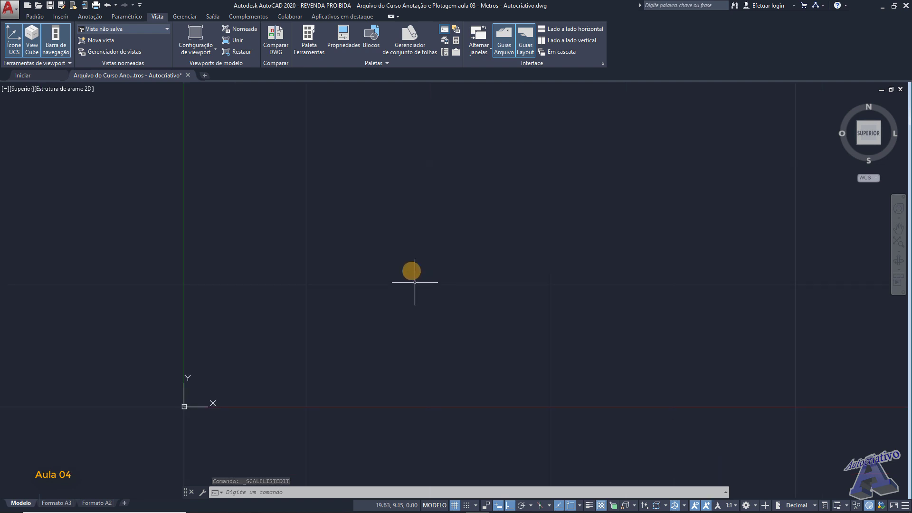
scroll(304, 327, "up", 3)
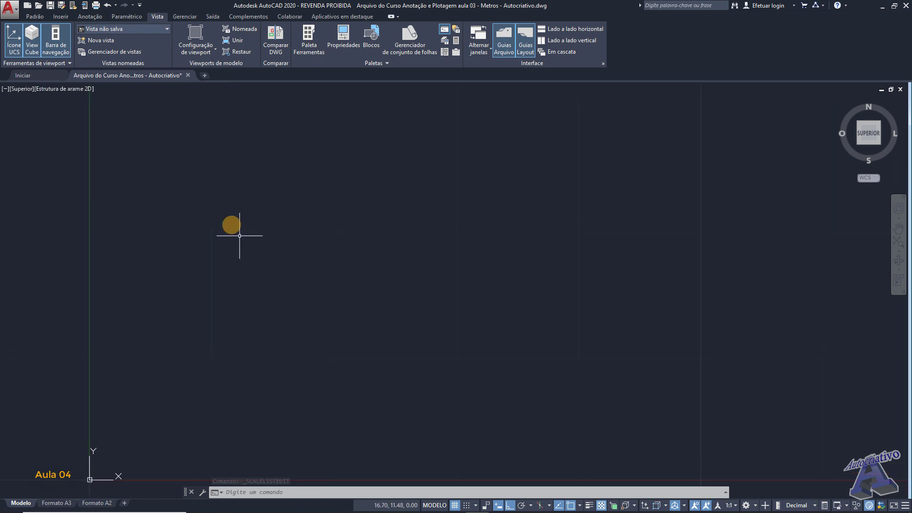
left_click(9, 8)
left_click(34, 240)
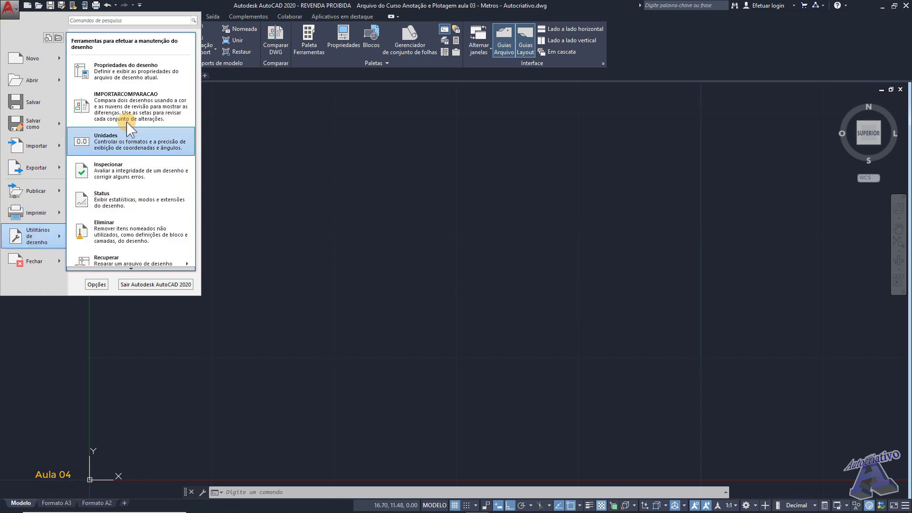
left_click(124, 147)
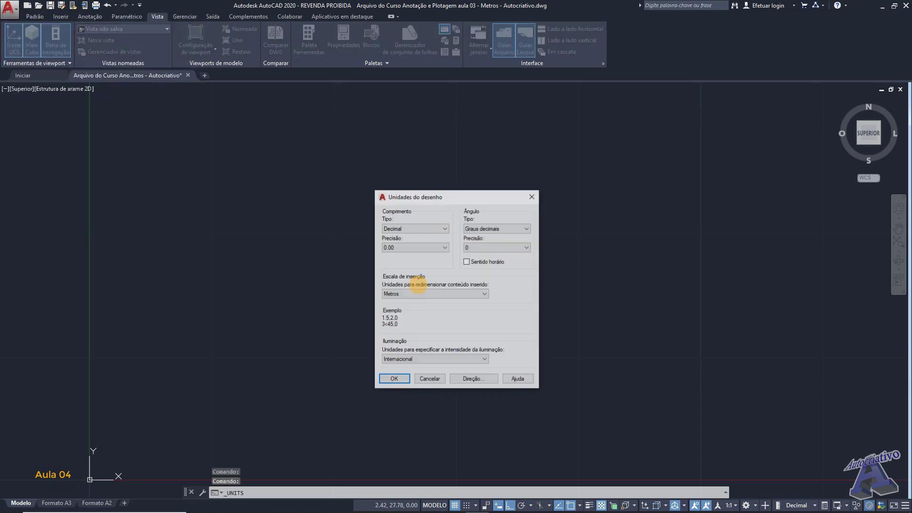
left_click(423, 247)
left_click(410, 274)
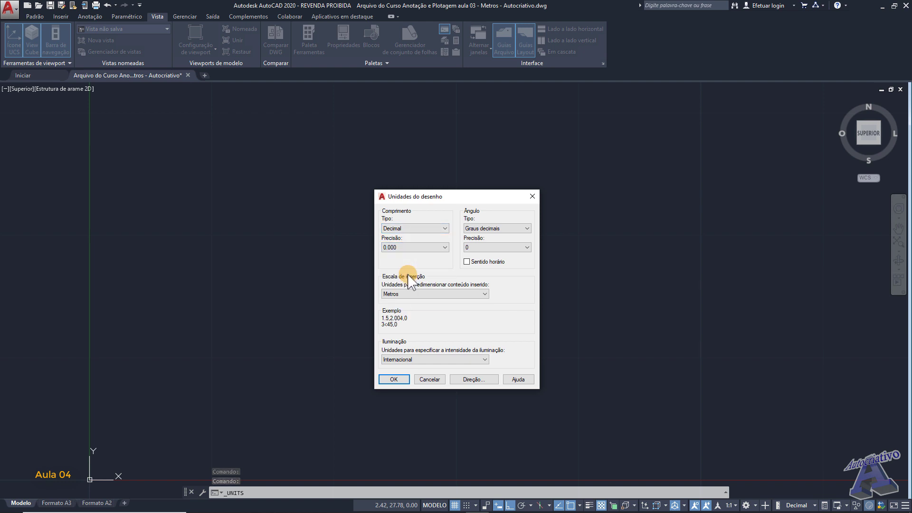
left_click(427, 294)
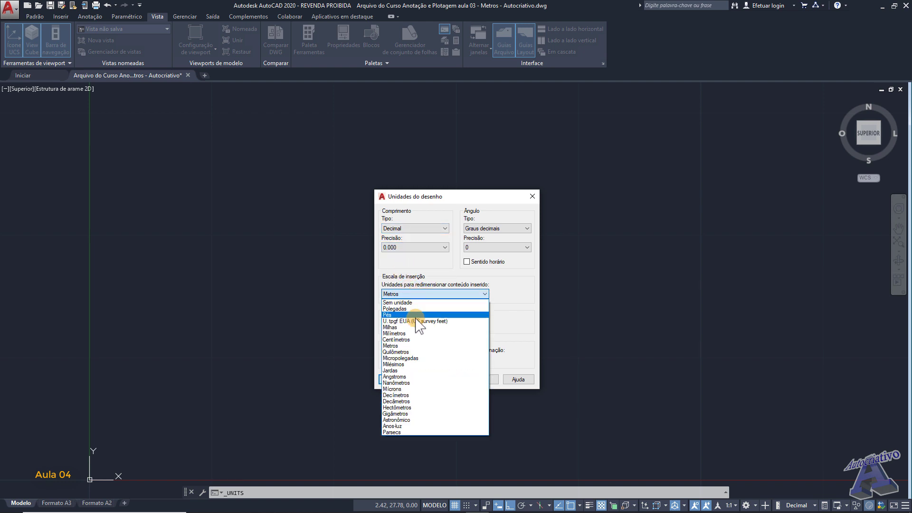
left_click(407, 339)
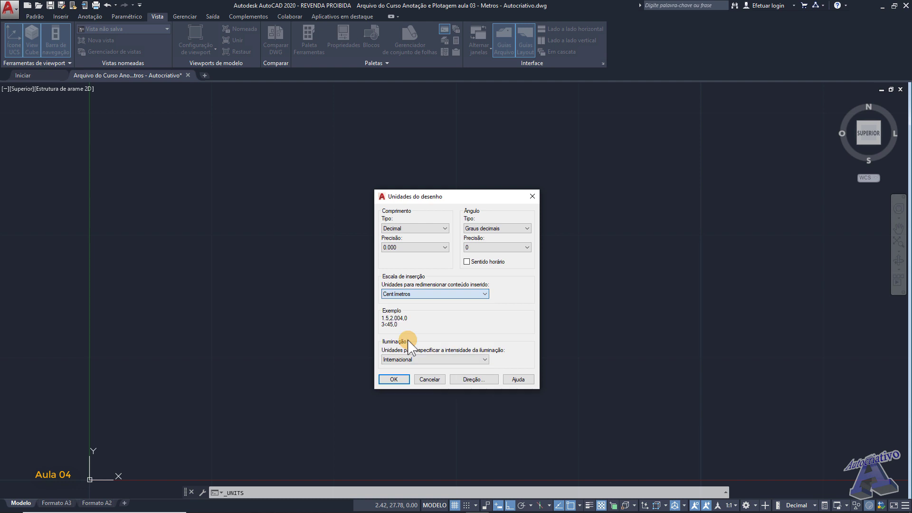
left_click(398, 380)
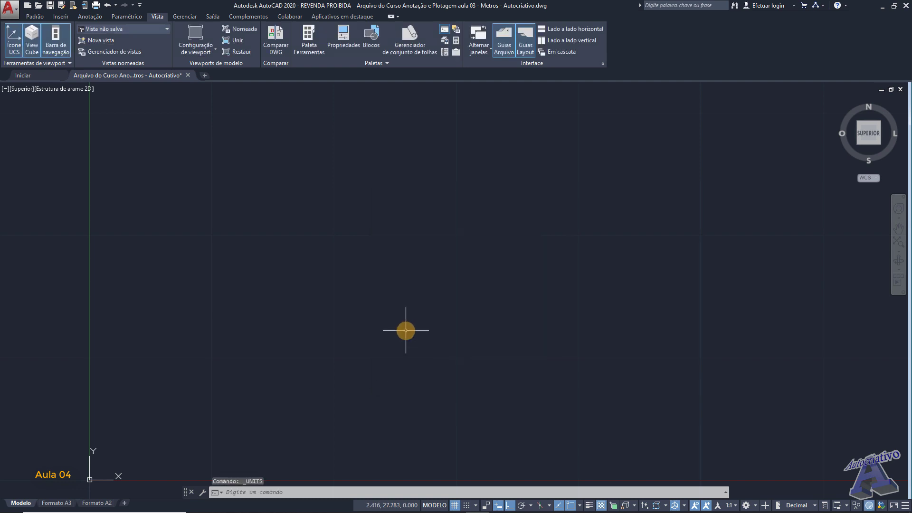
In the user preferences, set both the source content units and the target drawing units to Centímetros and apply the change
type("op")
key("Return")
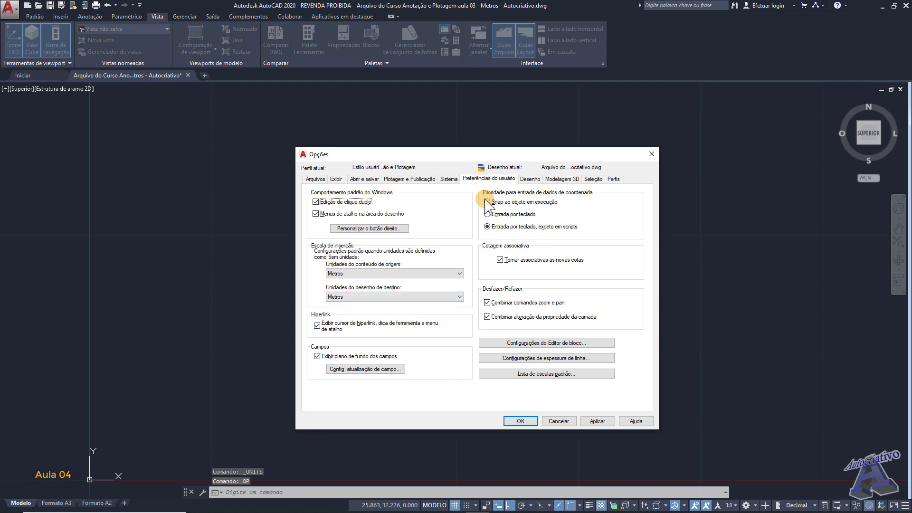
left_click(459, 274)
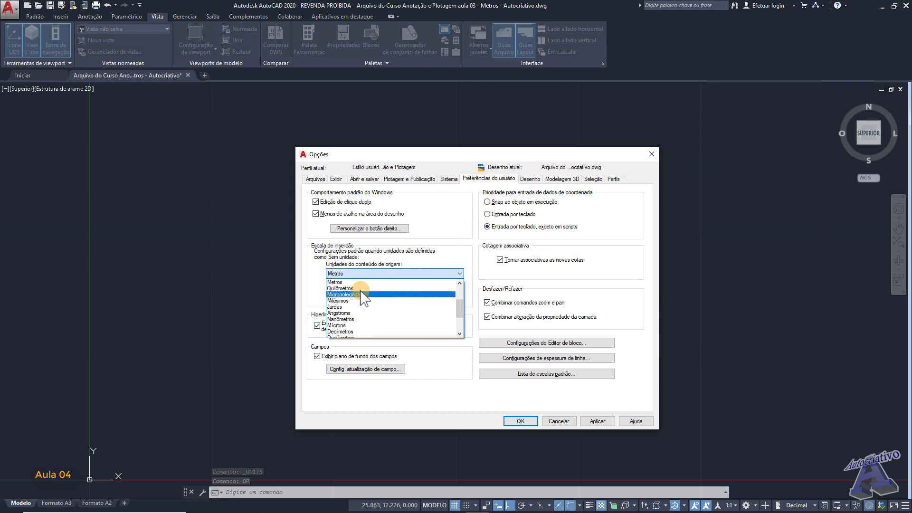
scroll(356, 309, "up", 2)
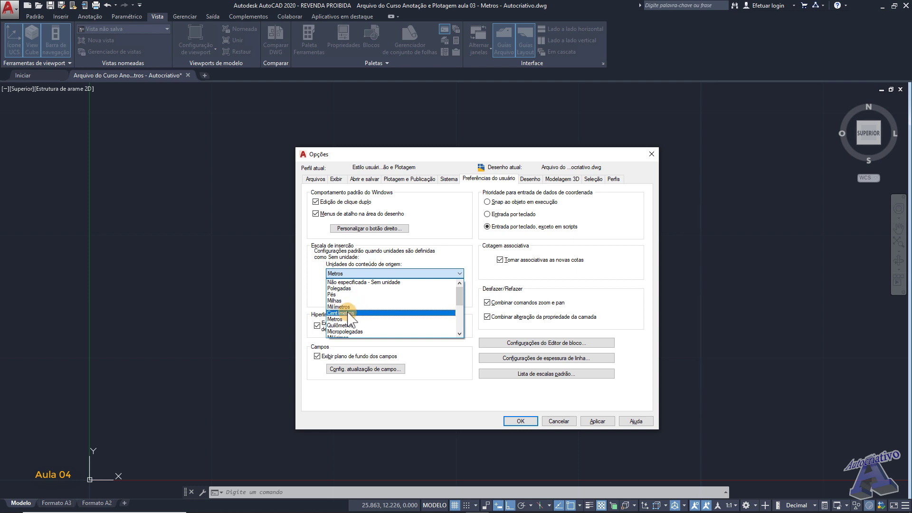
left_click(349, 313)
left_click(356, 297)
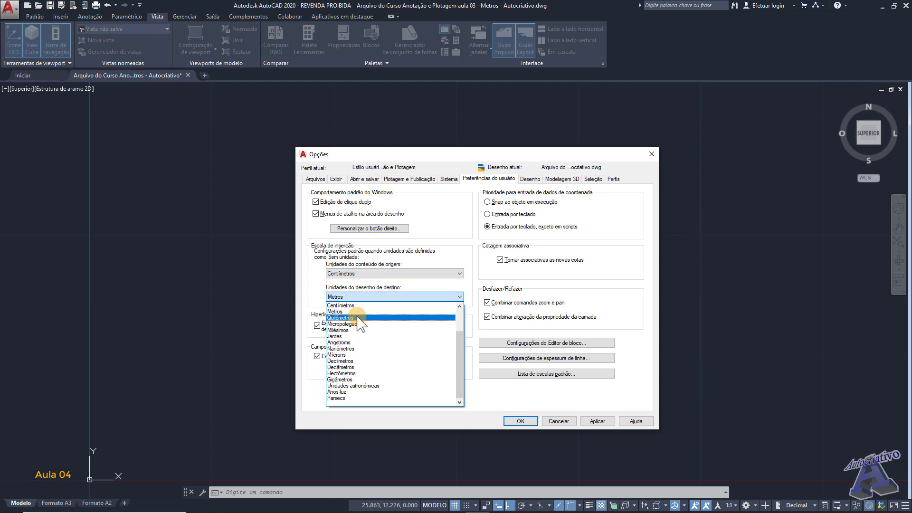
scroll(359, 322, "up", 2)
left_click(353, 317)
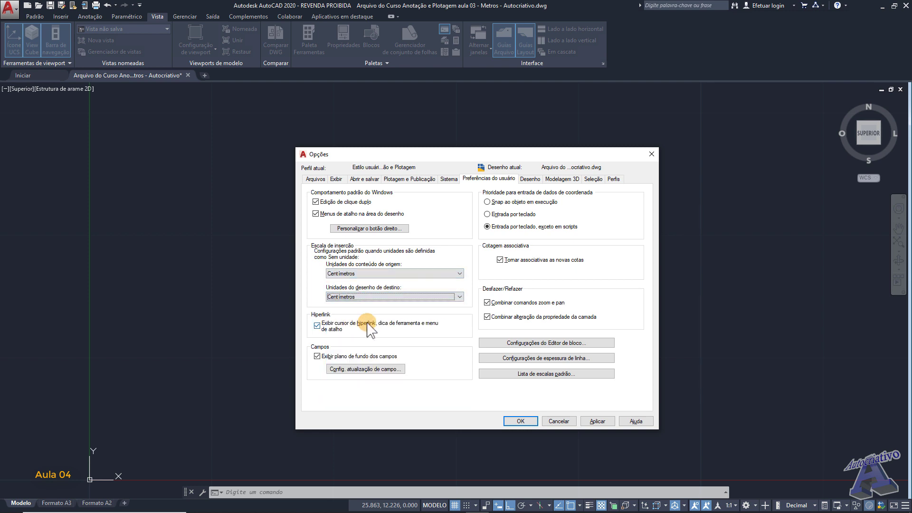
left_click(597, 421)
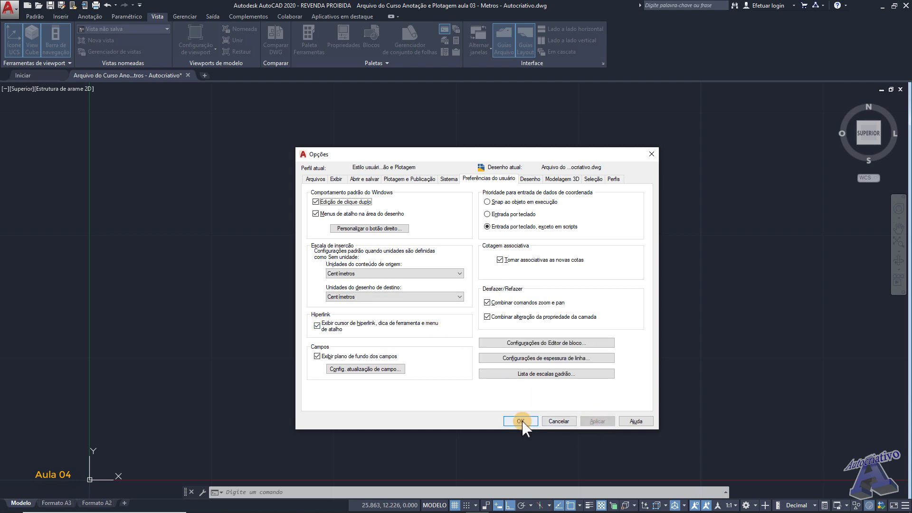
left_click(521, 421)
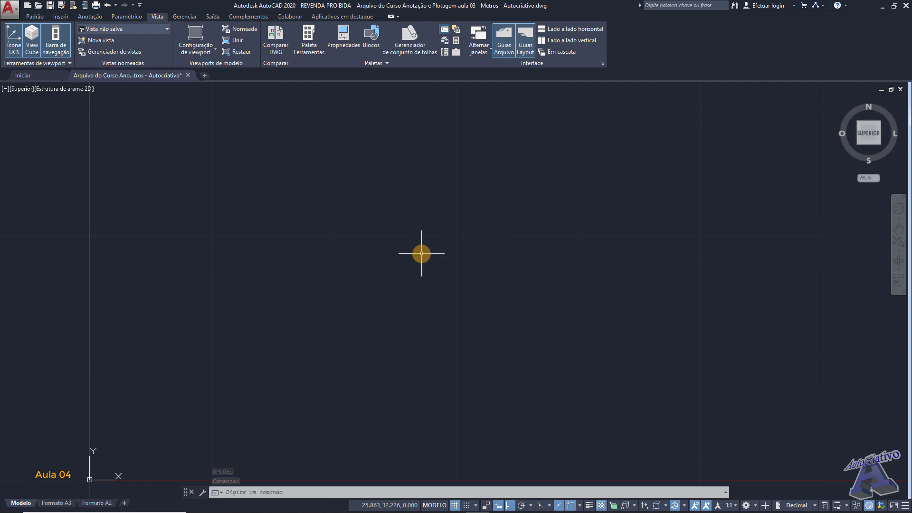
Begin saving the drawing as a new file, choosing the Tema da Aula 04 folder as its location
left_click(9, 14)
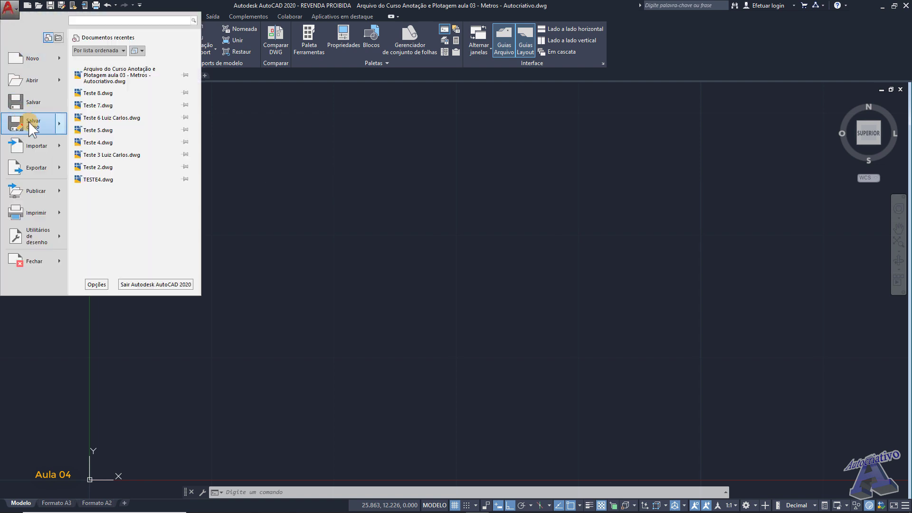
mouse_move(30, 126)
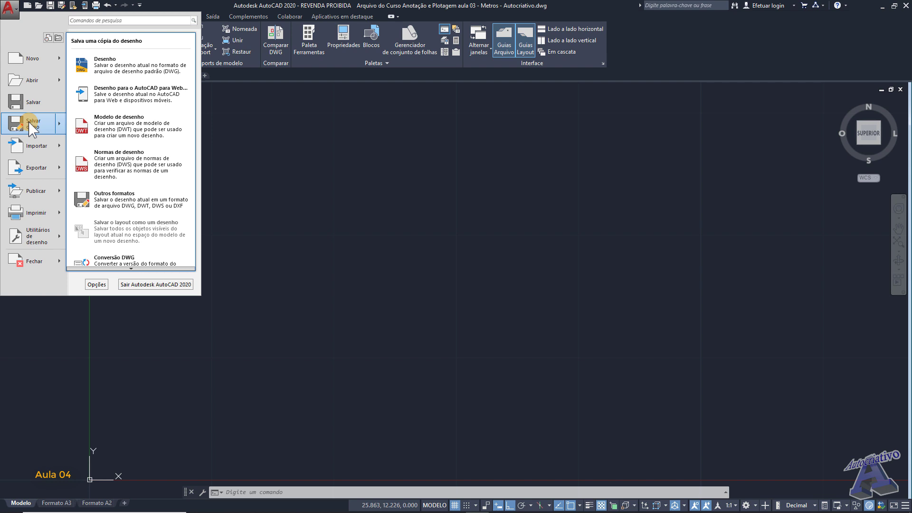
left_click(32, 124)
left_click_drag(472, 179, 435, 178)
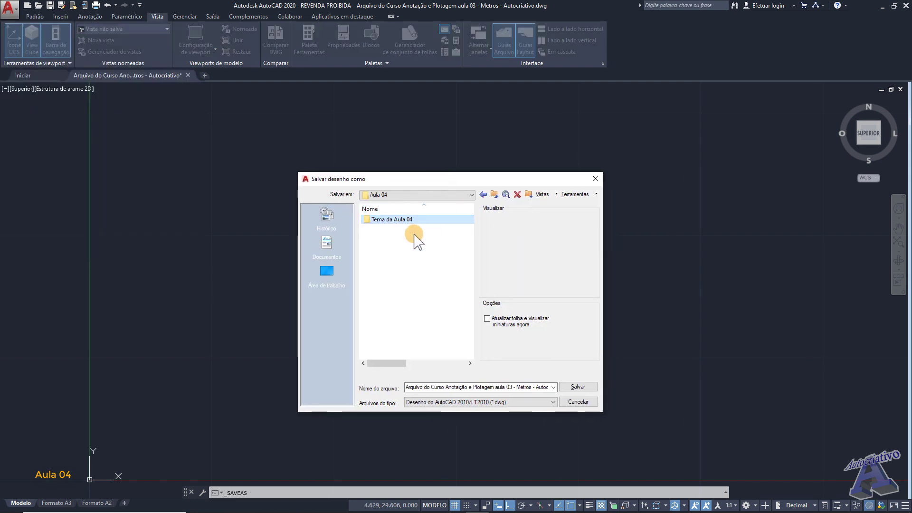
double_click(399, 220)
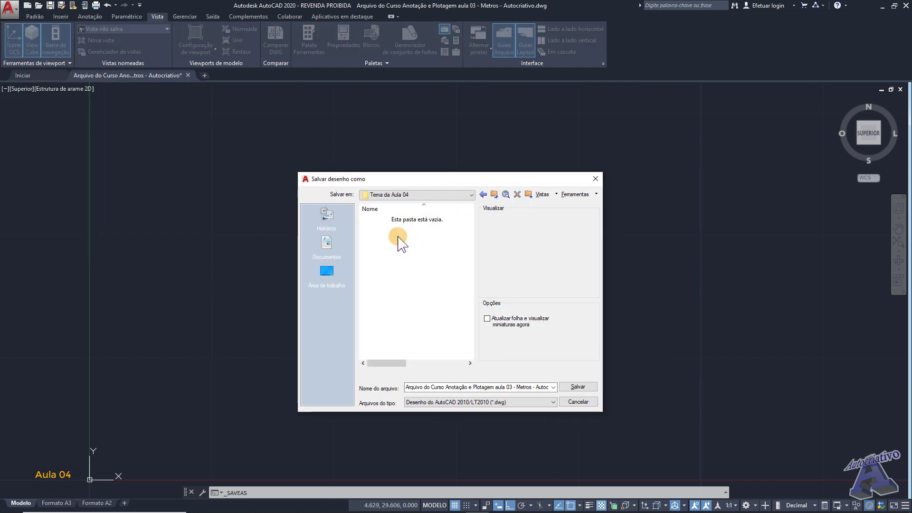
Name the copy "Arquivo do Curso Anotação e Plotagem aula 04 - CM - Autocriativo" and save it
left_click(516, 387)
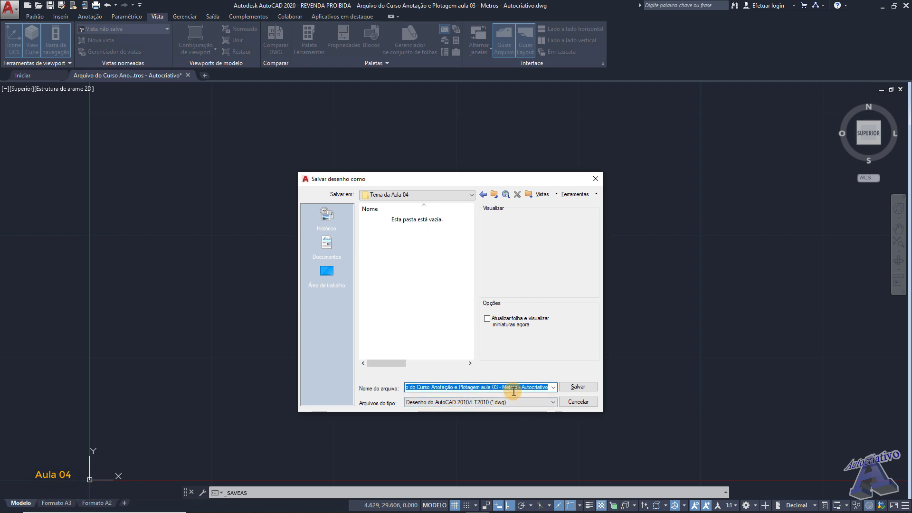
left_click(499, 387)
key("BackSpace")
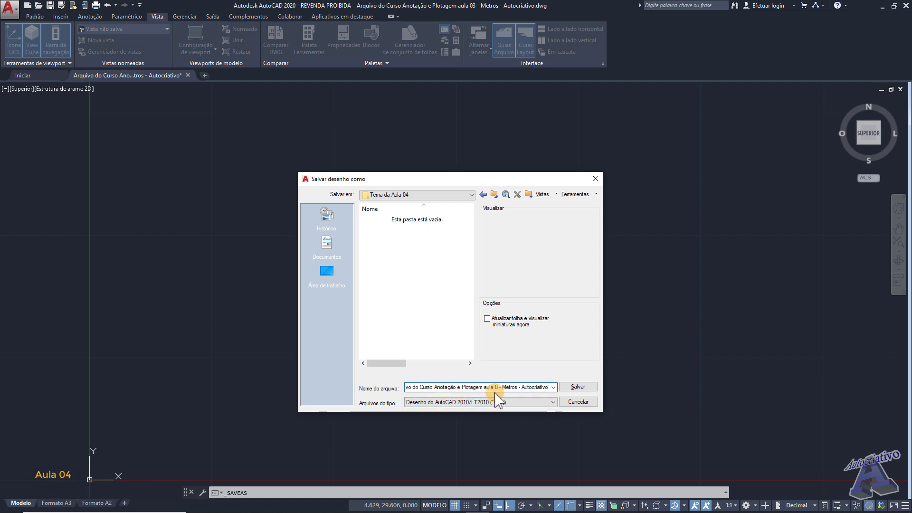
type("4")
key("BackSpace")
key("BackSpace")
key("BackSpace")
key("BackSpace")
key("BackSpace")
key("BackSpace")
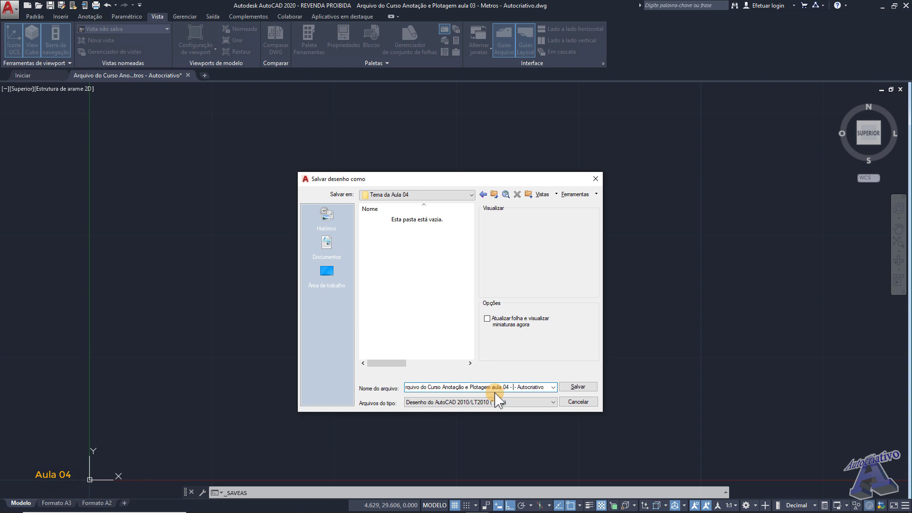
type("CM")
left_click(571, 387)
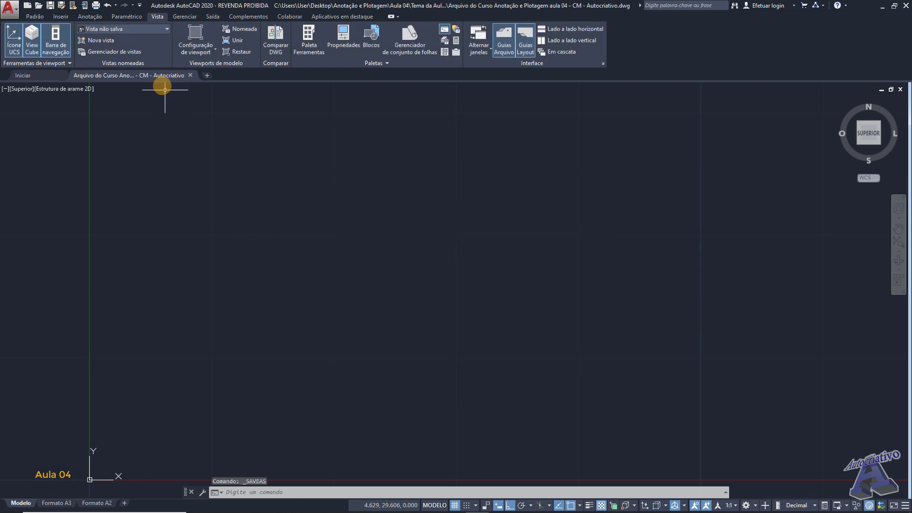
mouse_move(142, 74)
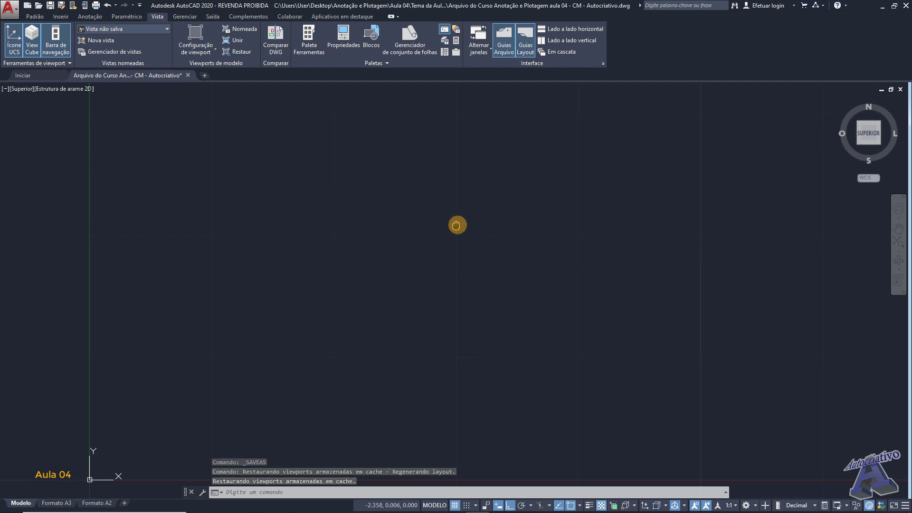
middle_click_drag(456, 225, 448, 209)
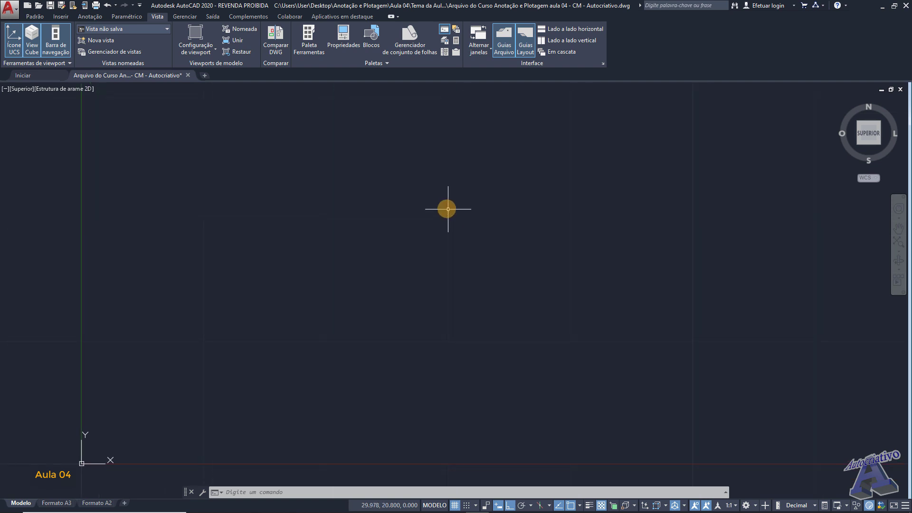
mouse_move(142, 76)
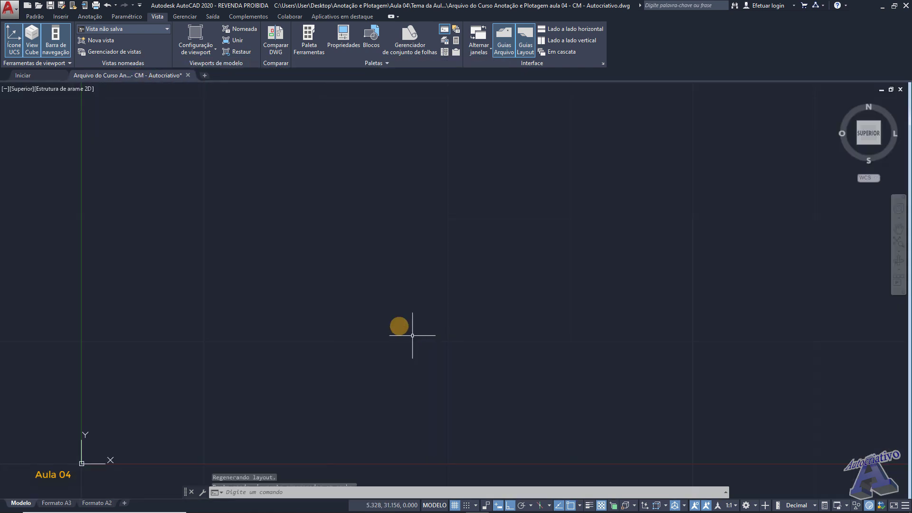
middle_click_drag(353, 273, 410, 263)
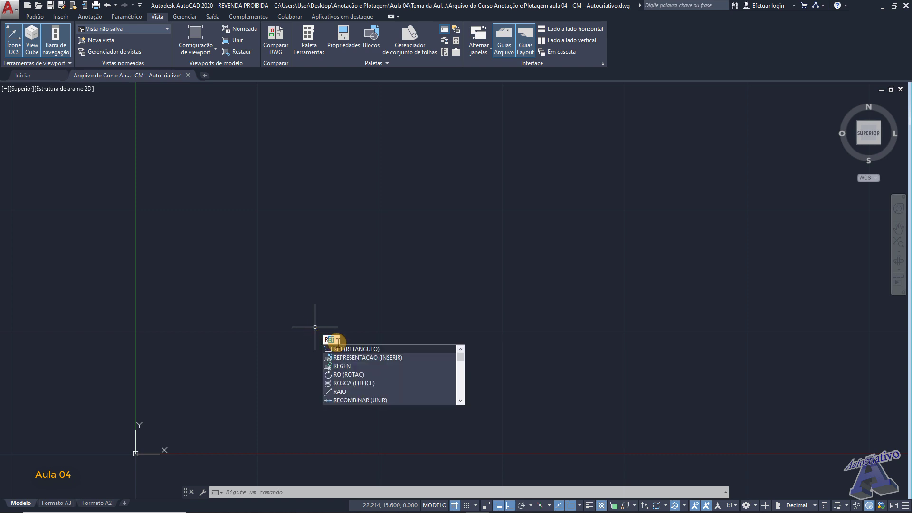
Draw a rectangle with length 100 and width 100 by dimensions, above and to the right of the origin
key("Return")
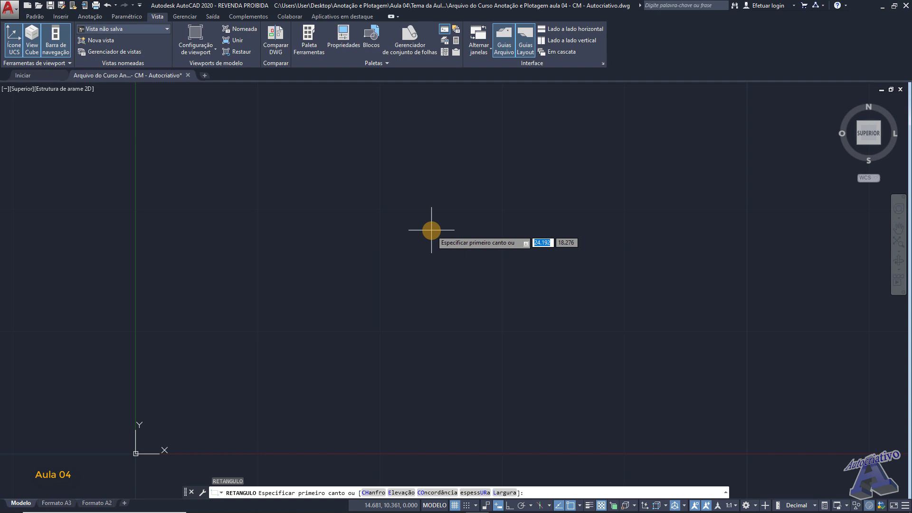
left_click(364, 319)
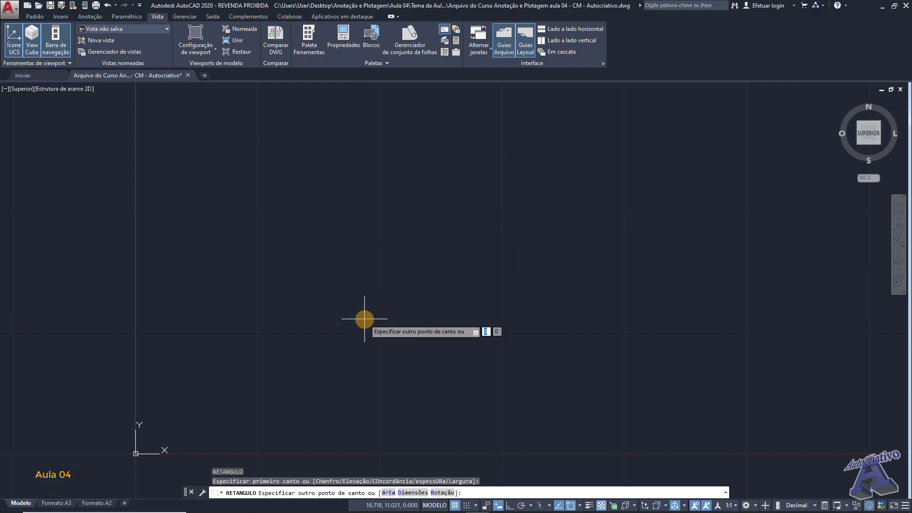
left_click(413, 492)
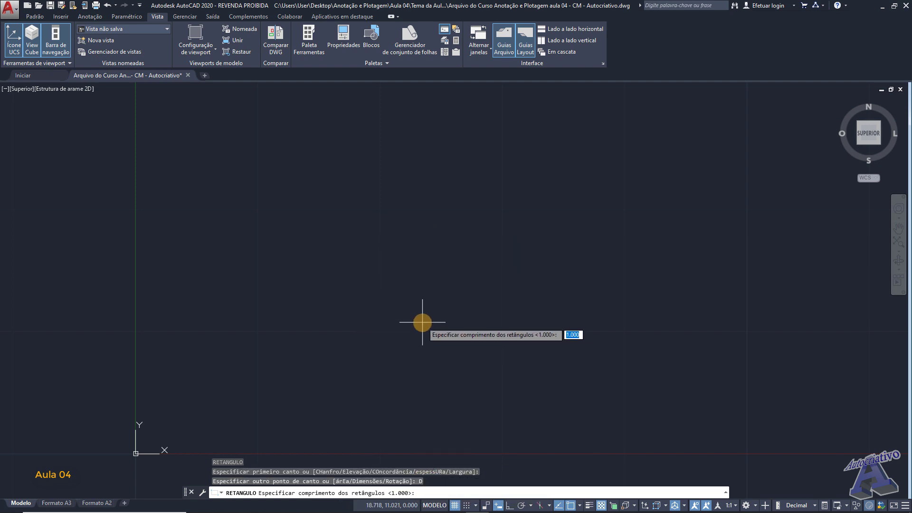
type("100")
key("Return")
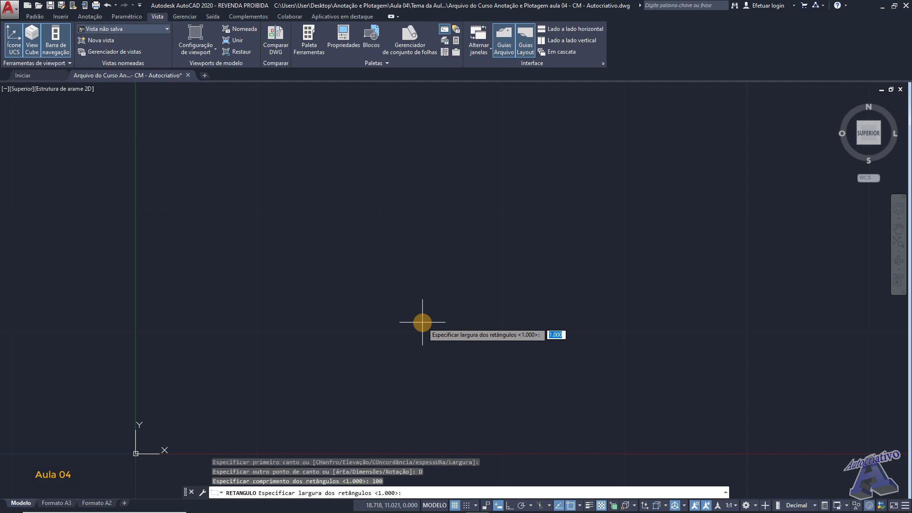
key("Return")
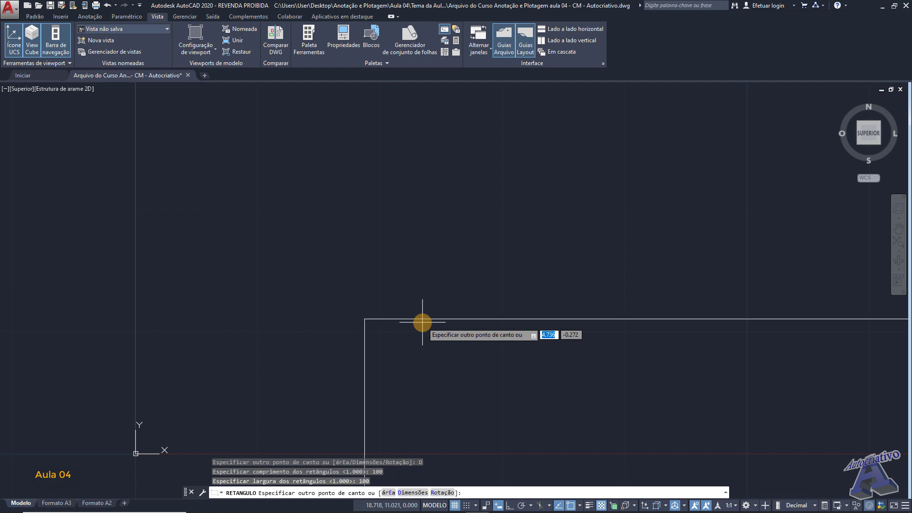
scroll(422, 322, "down", 6)
left_click(451, 230)
middle_click_drag(540, 219, 482, 342)
scroll(478, 304, "down", 2)
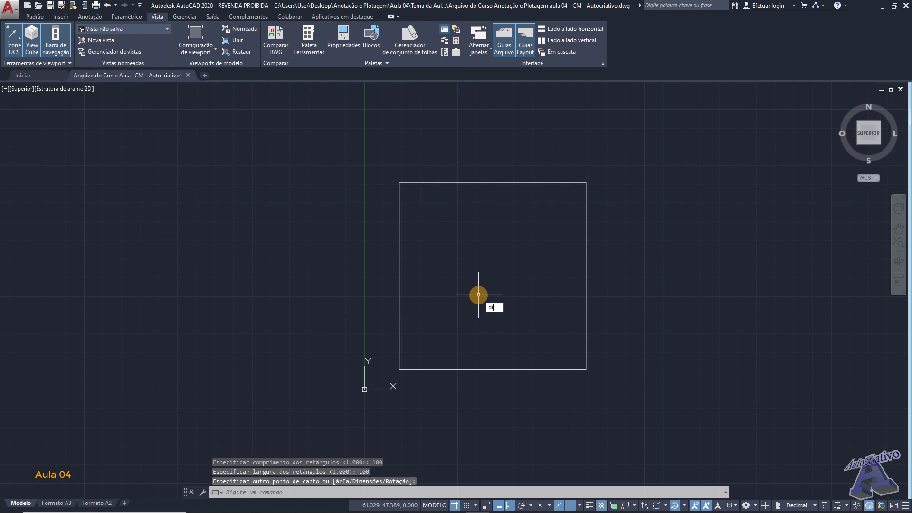
Measure along the sides of the 100 by 100 square from its lower-left corner, without picking a second point
key("Return")
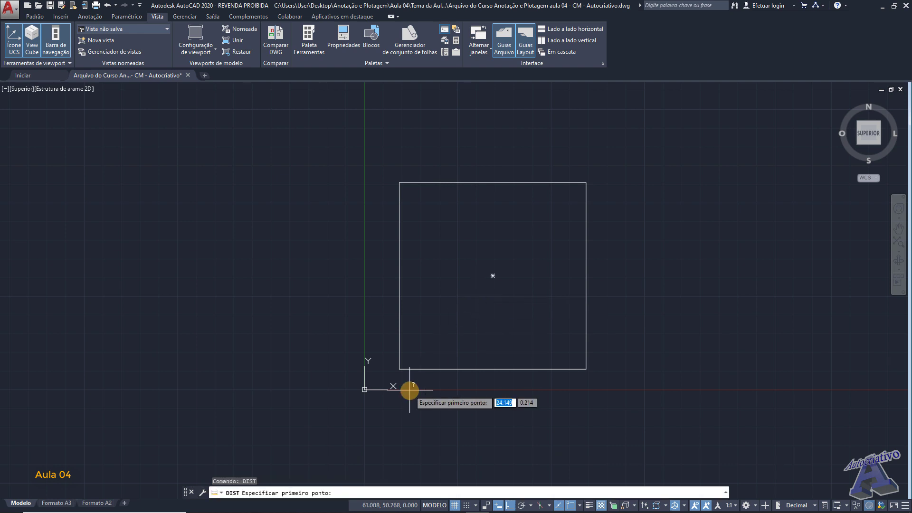
left_click(401, 368)
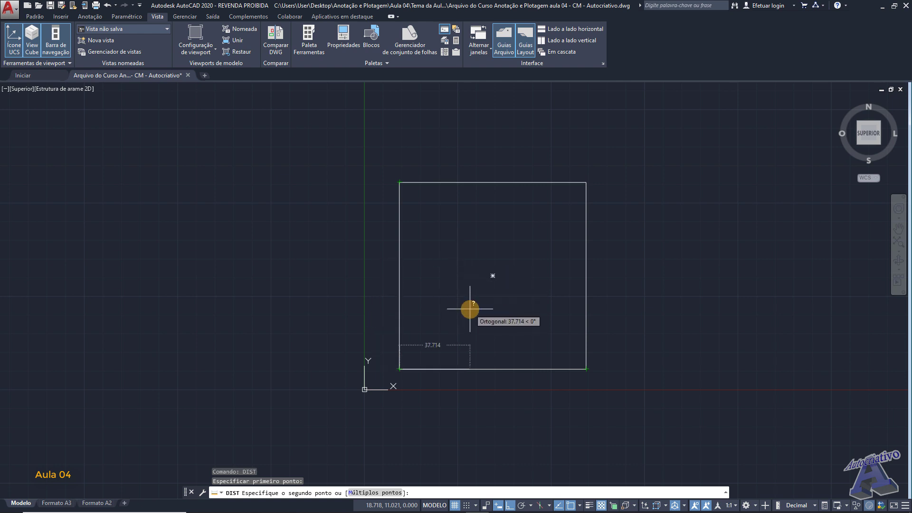
key("Escape")
middle_click_drag(484, 292, 481, 307)
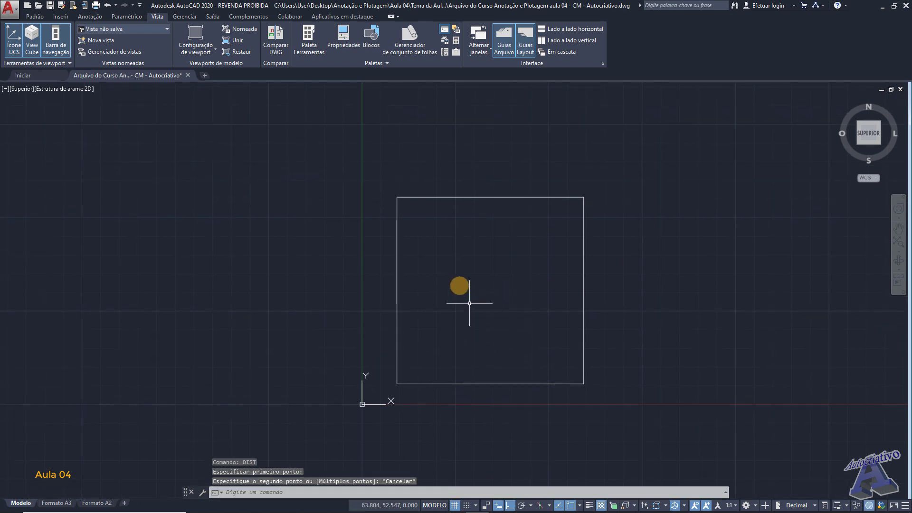
Open the tool palettes and show the annotation block samples
left_click(311, 47)
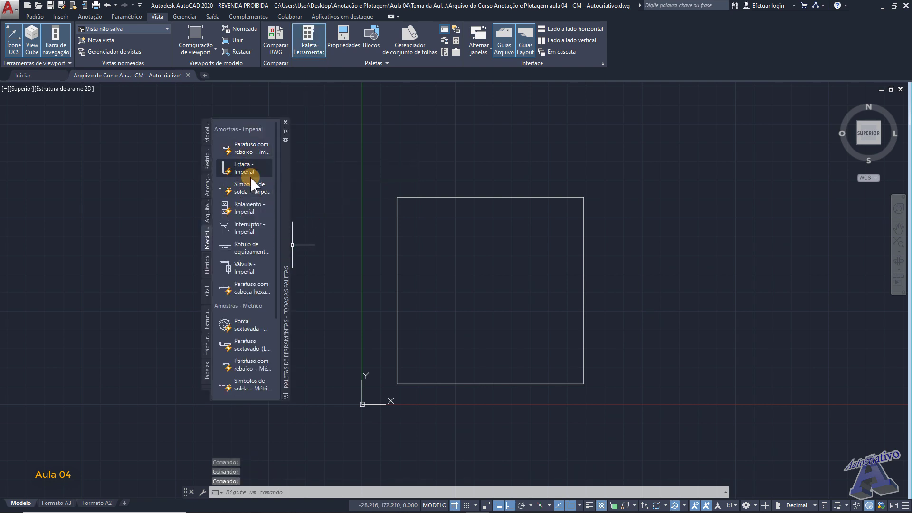
left_click(207, 185)
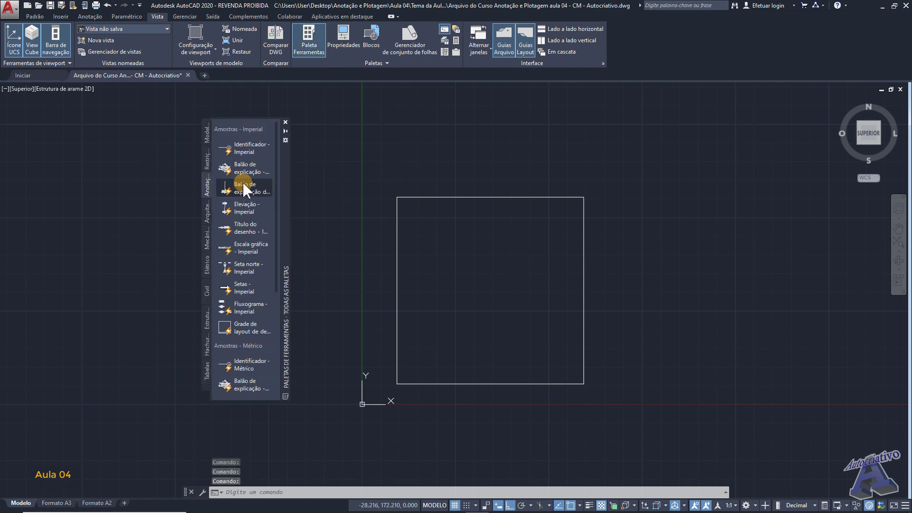
left_click(246, 148)
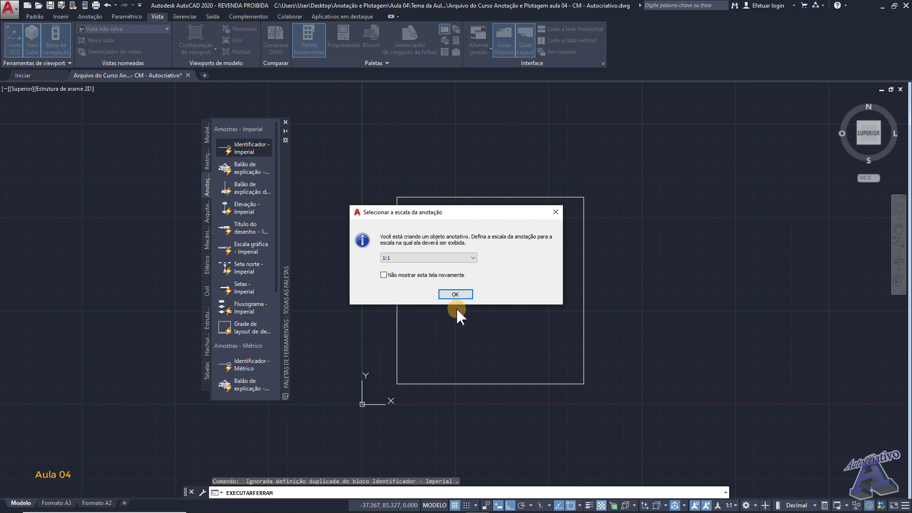
left_click(456, 295)
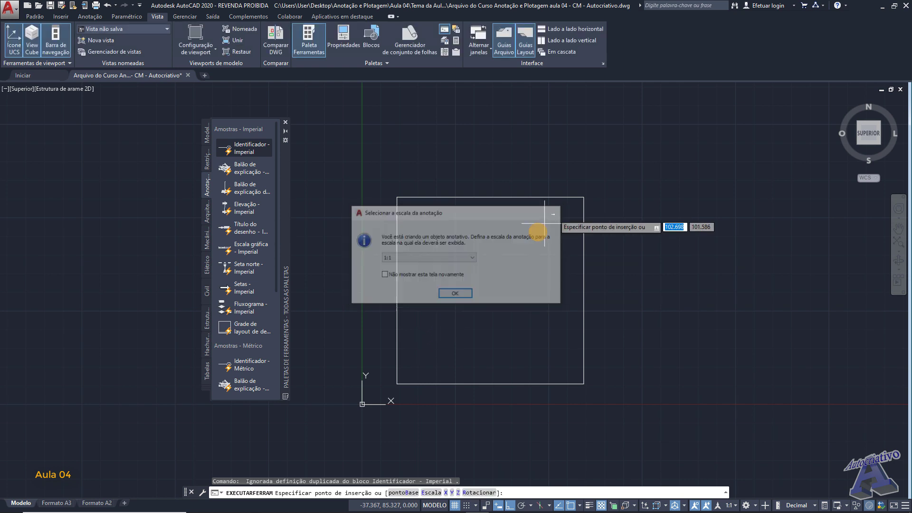
key("Escape")
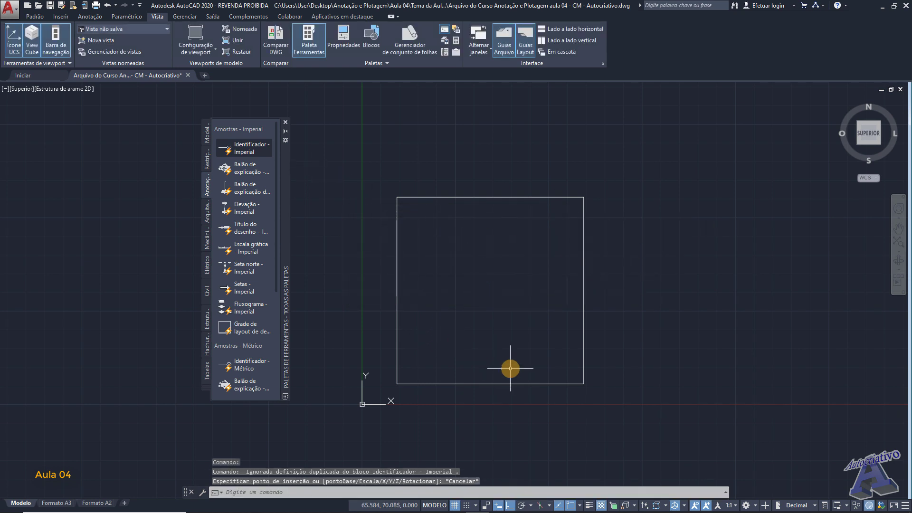
Set the annotation scale to 1:50 Usário cm and insert the Identificador - Imperial block inside the square near its lower-left corner
left_click(730, 505)
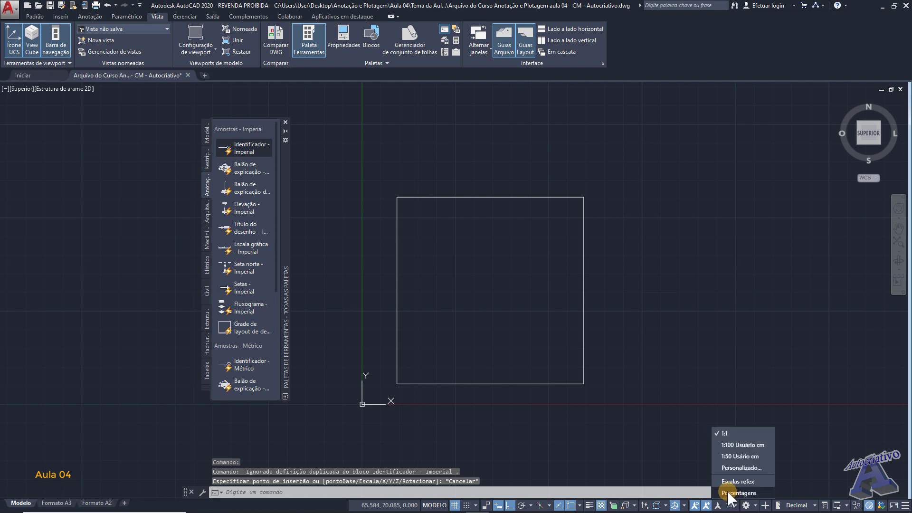
left_click(729, 456)
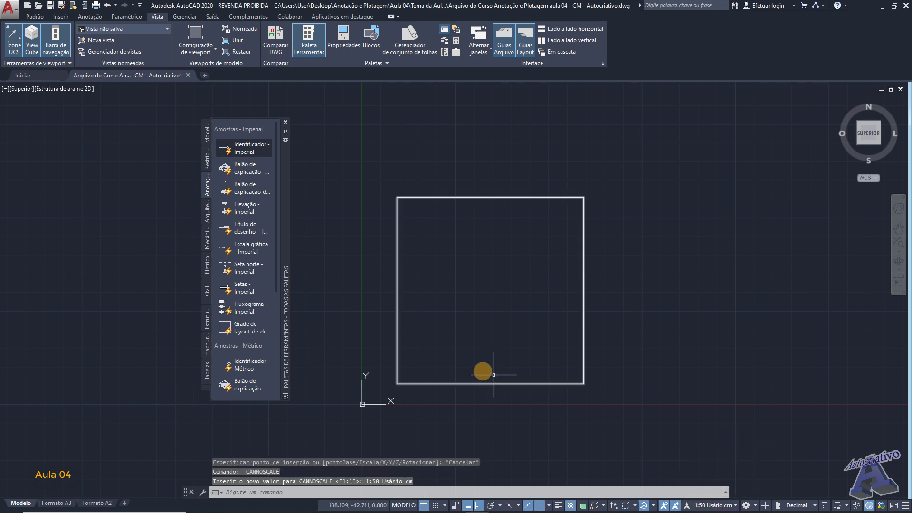
scroll(431, 347, "up", 2)
scroll(431, 348, "up", 2)
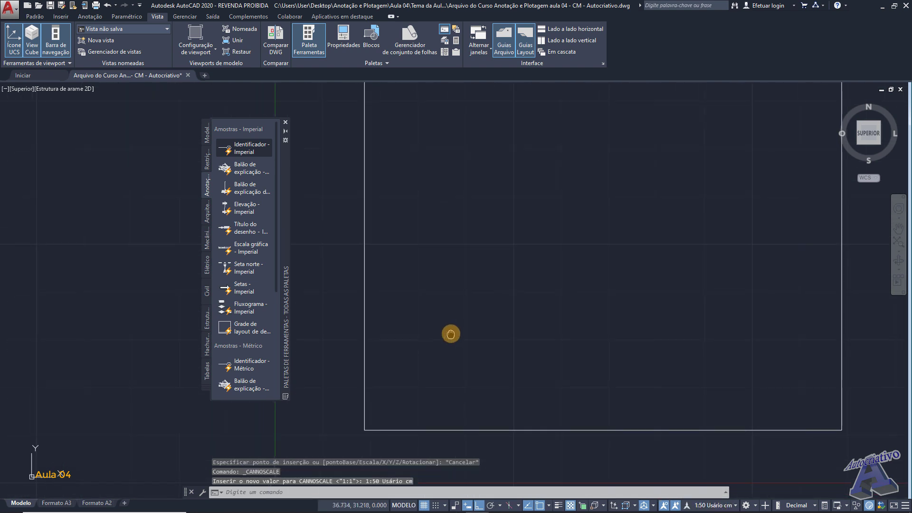
left_click(244, 148)
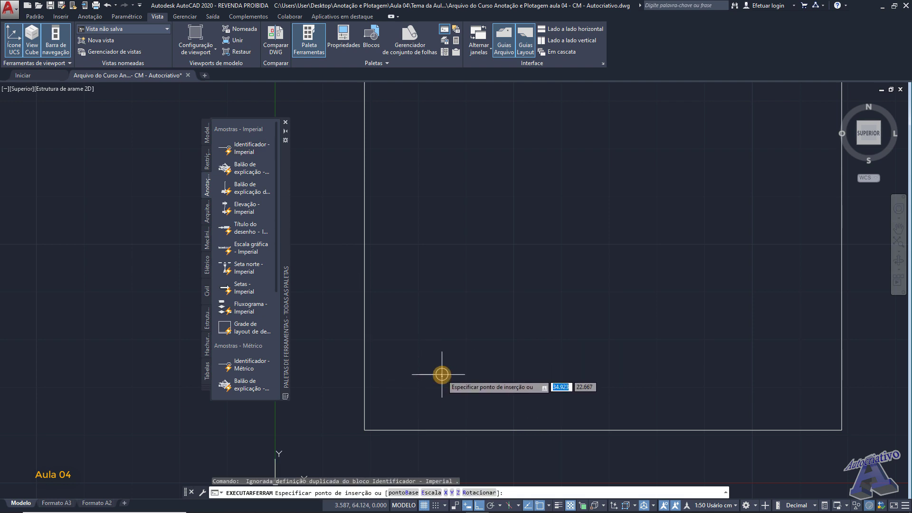
scroll(430, 391, "down", 2)
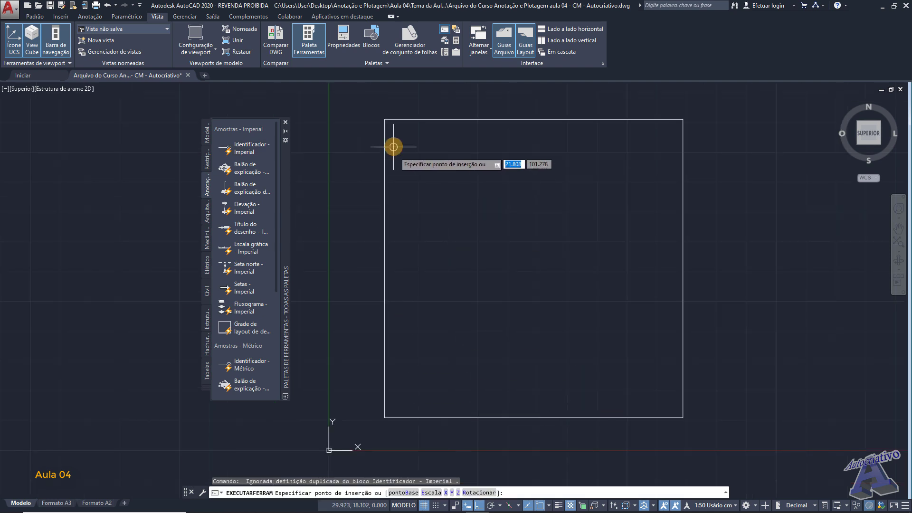
left_click(422, 400)
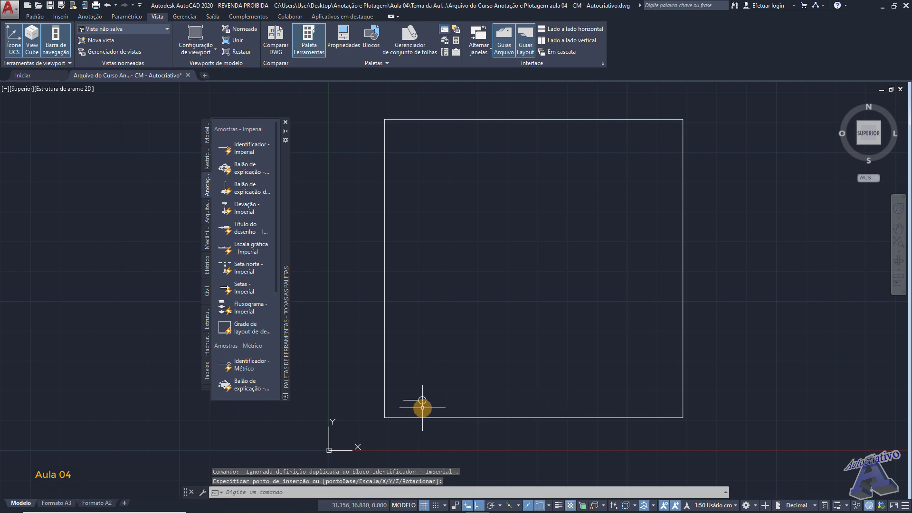
scroll(421, 407, "up", 4)
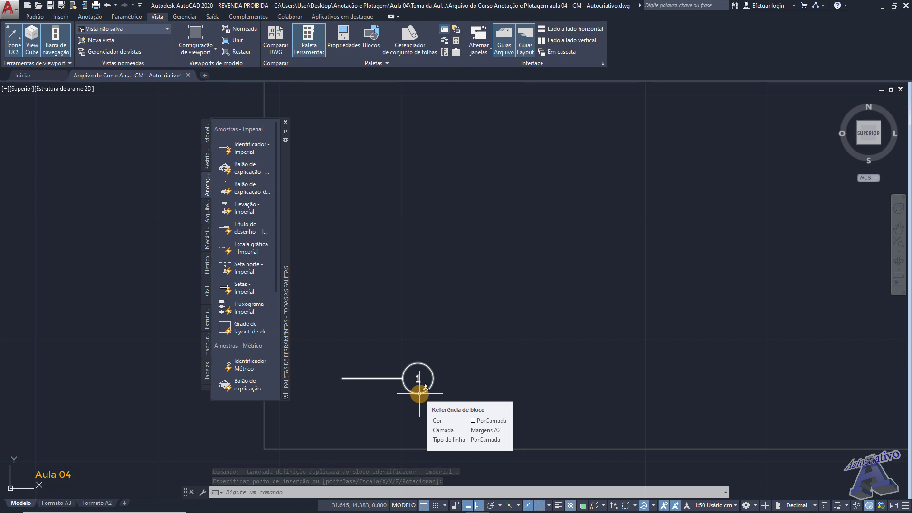
scroll(423, 392, "down", 3)
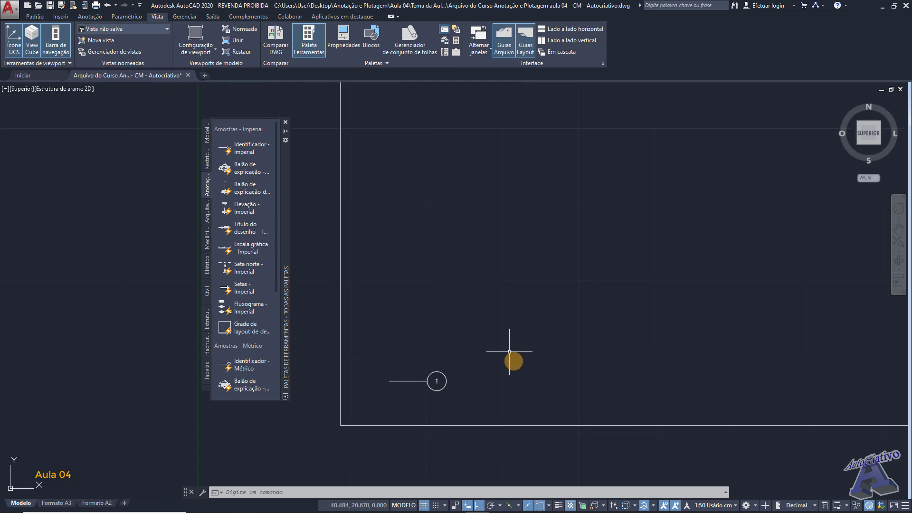
left_click(725, 507)
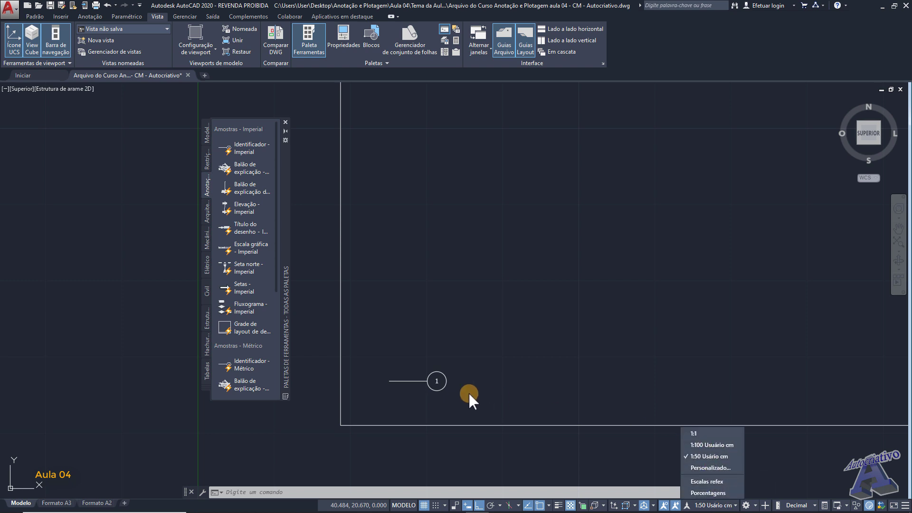
left_click(494, 382)
Draw a horizontal line from the free end of the identifier's leader to the far quadrant of its circle
type("l")
key("Return")
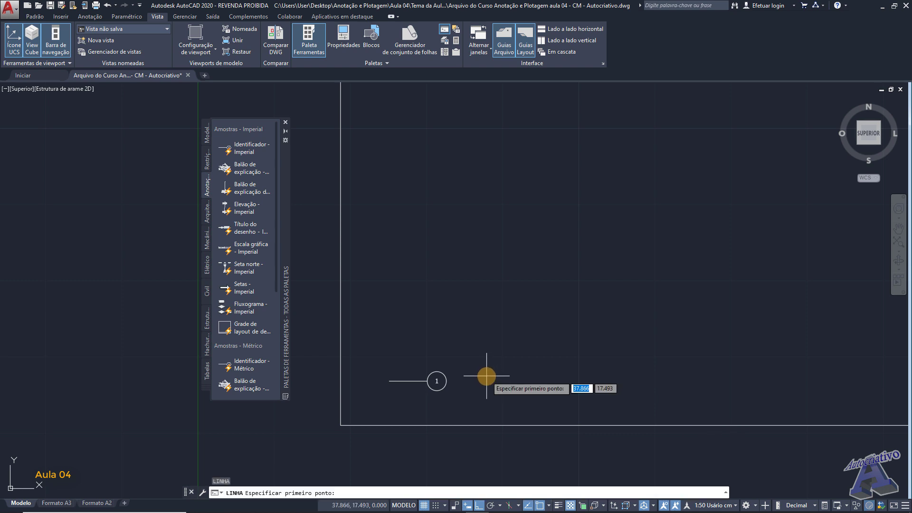
scroll(487, 376, "up", 2)
scroll(468, 375, "up", 1)
middle_click_drag(468, 375, 734, 319)
scroll(734, 318, "down", 1)
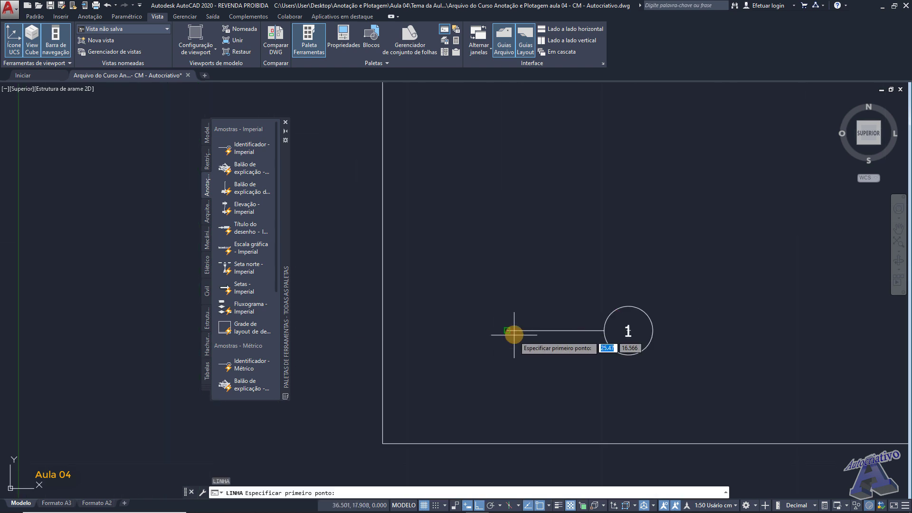
left_click(507, 330)
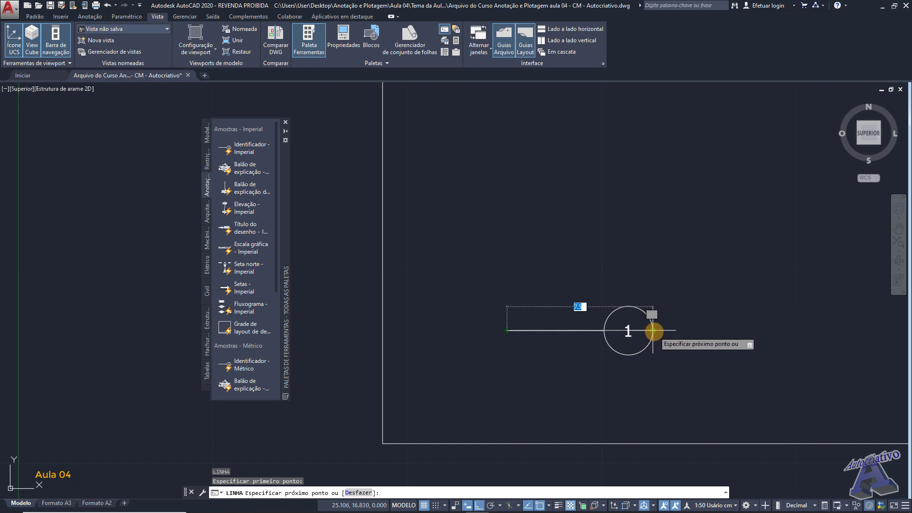
left_click(653, 330)
key("Escape")
Draw a second horizontal line 7.5 long to the right, starting at the right quadrant of the identifier's circle
middle_click_drag(652, 331, 542, 340)
left_click(536, 334)
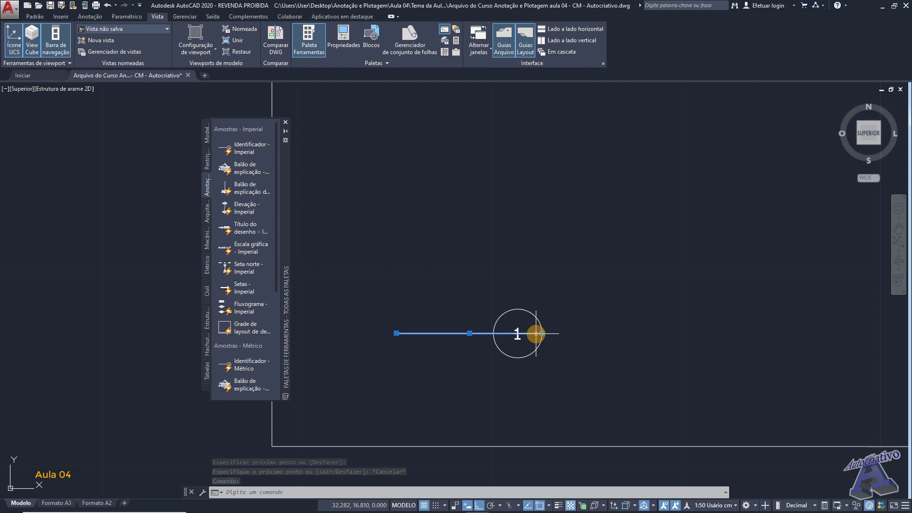
type("l")
key("Return")
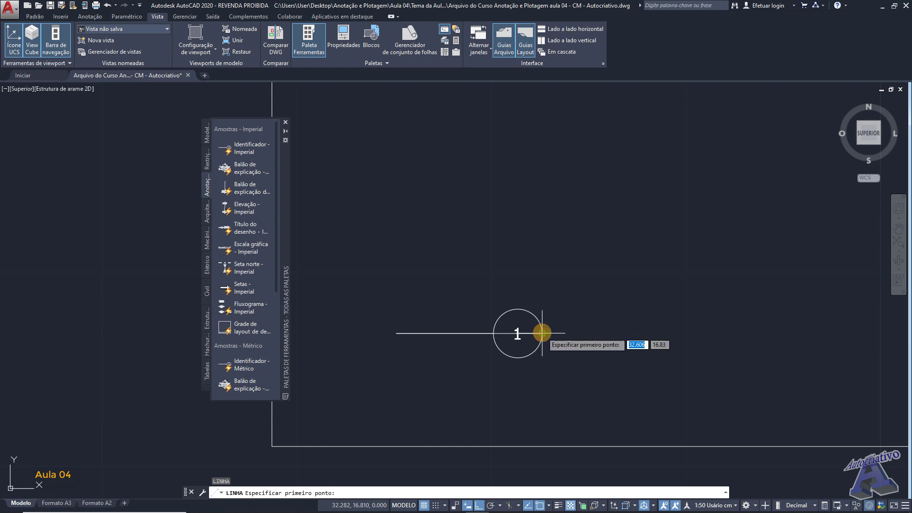
left_click(542, 333)
type("7.5")
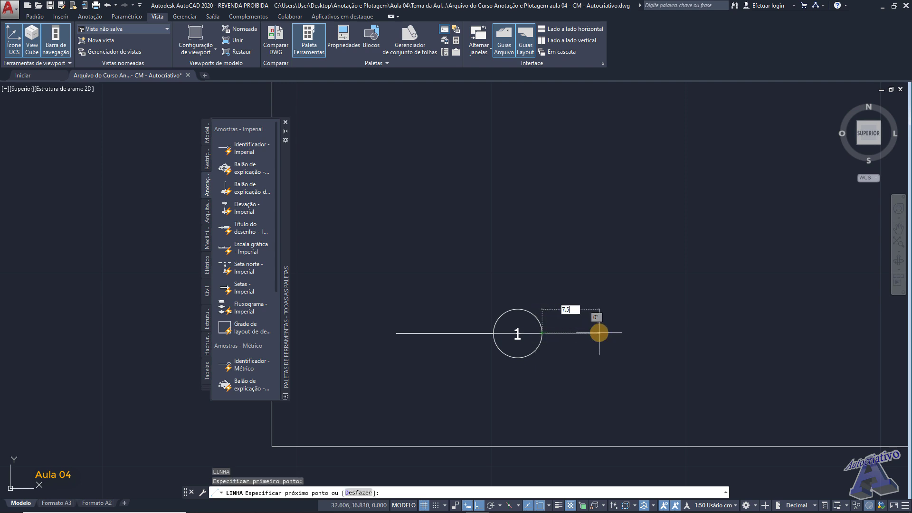
key("Return")
key("Escape")
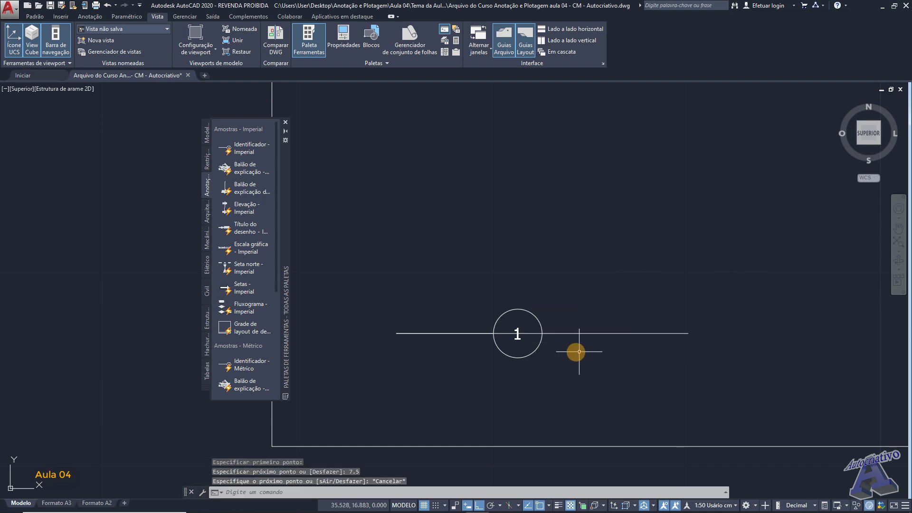
Move the identifier block straight up about 1.6 units so it sits above the two reference lines
middle_click_drag(576, 350, 529, 330)
left_click(506, 314)
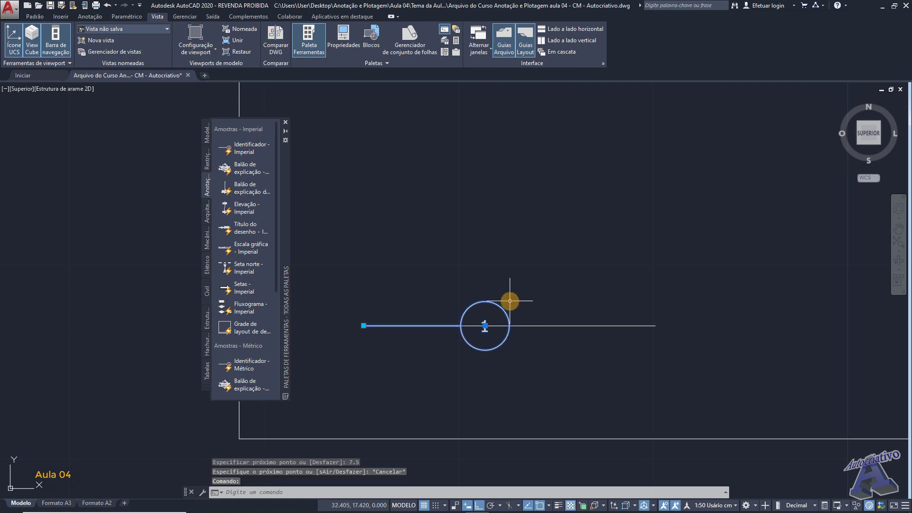
type("M")
key("Return")
left_click(534, 314)
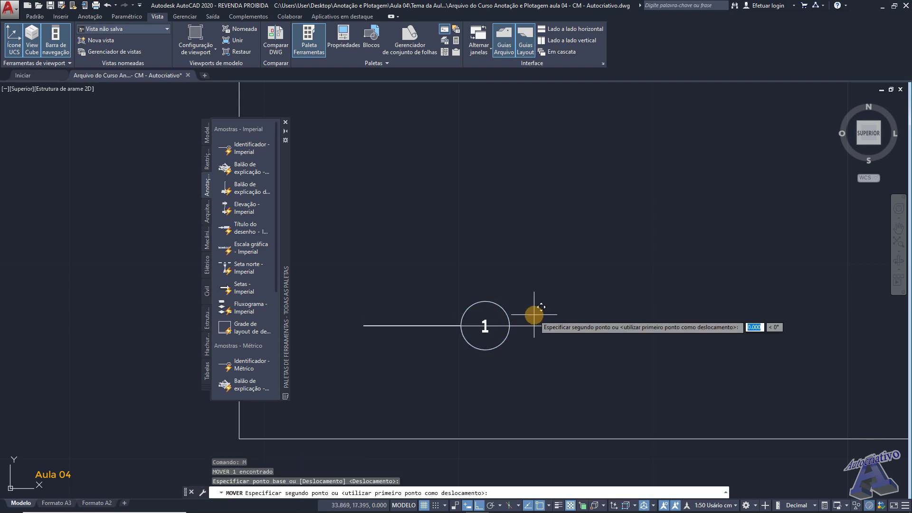
left_click(533, 283)
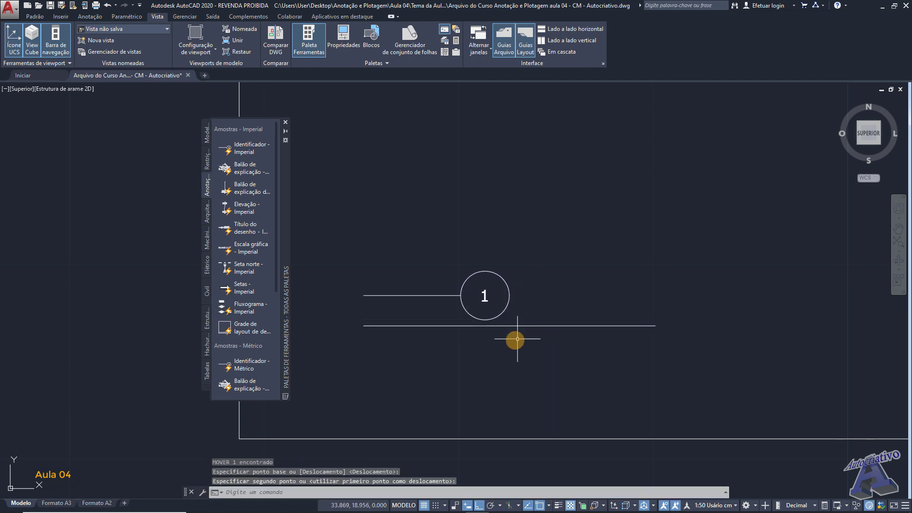
middle_click_drag(515, 342, 483, 332)
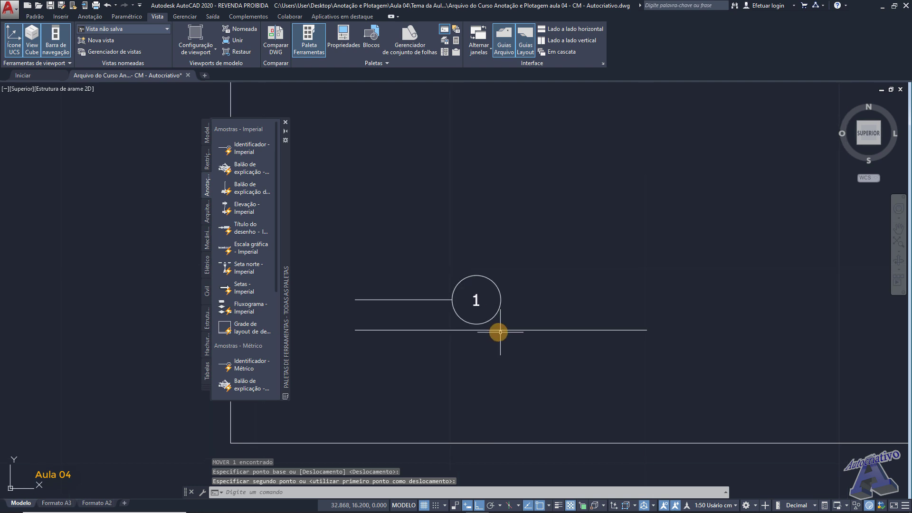
left_click(492, 330)
key("Escape")
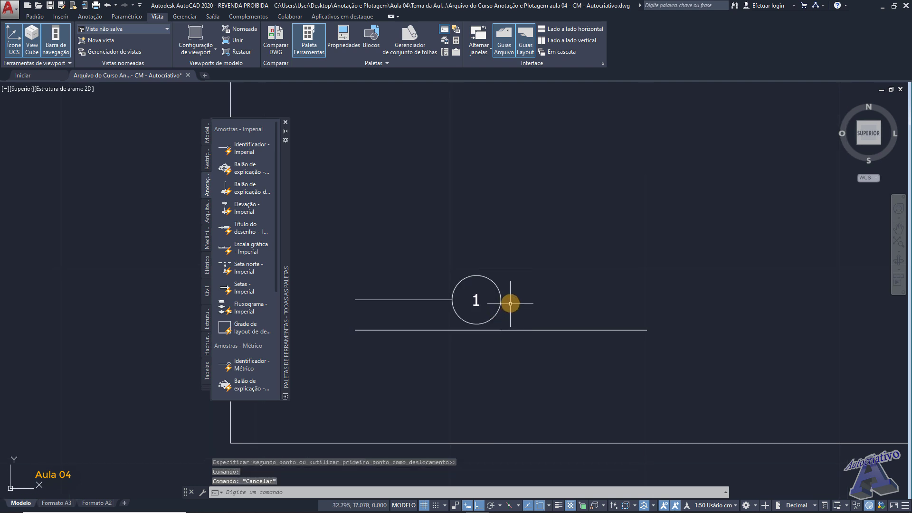
Set the annotation scale to 1:100 Usuário cm
scroll(606, 308, "down", 2)
middle_click_drag(607, 309, 576, 318)
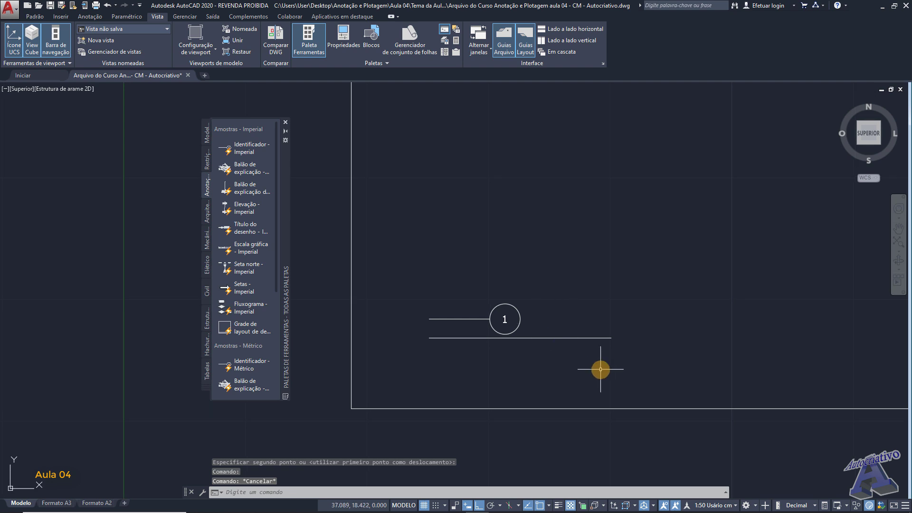
left_click(715, 506)
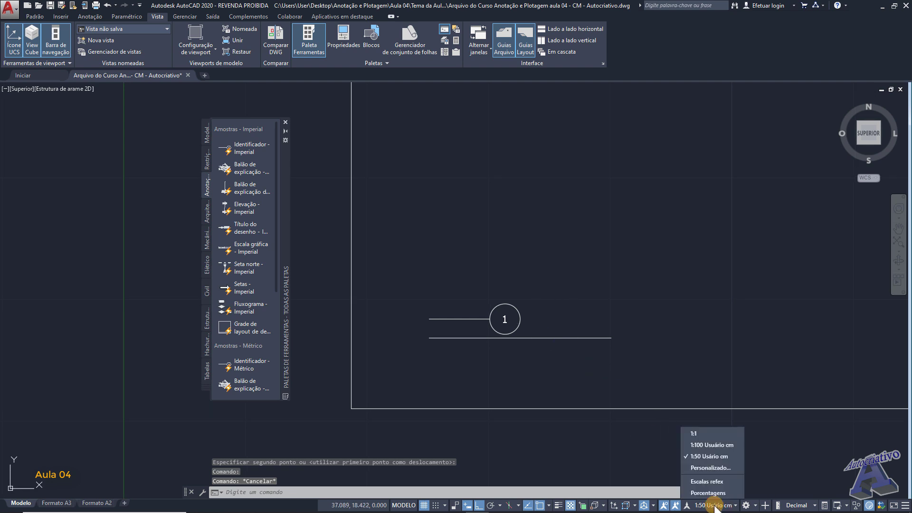
left_click(703, 444)
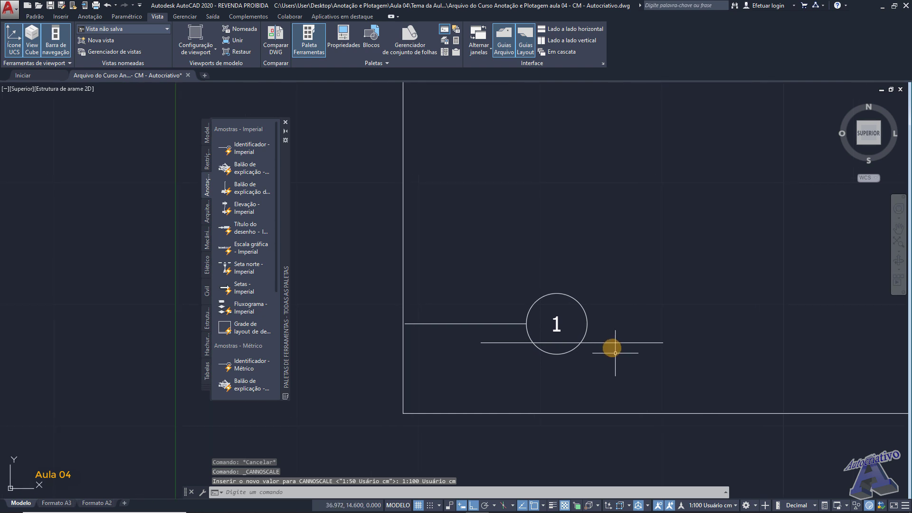
Move the identifier block horizontally by its leader's free end, aligning that end with the left end of the reference lines
left_click(588, 328)
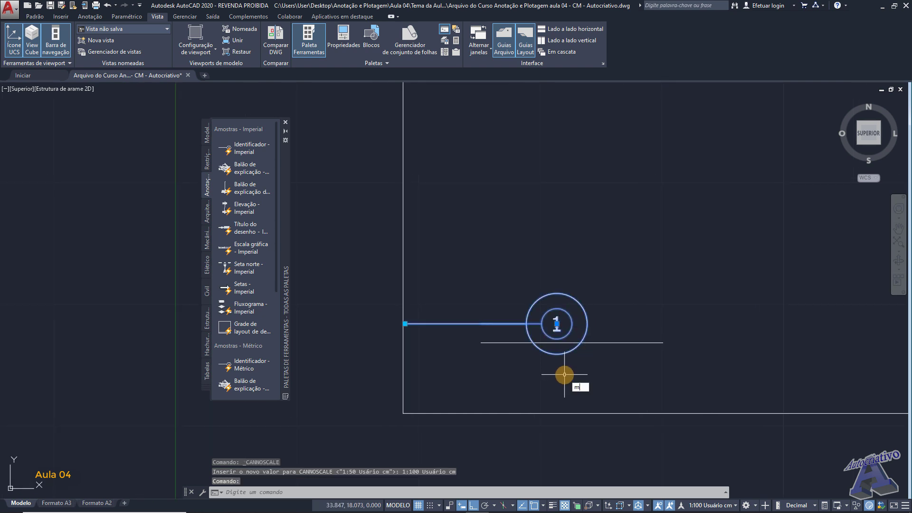
key("Return")
left_click(405, 324)
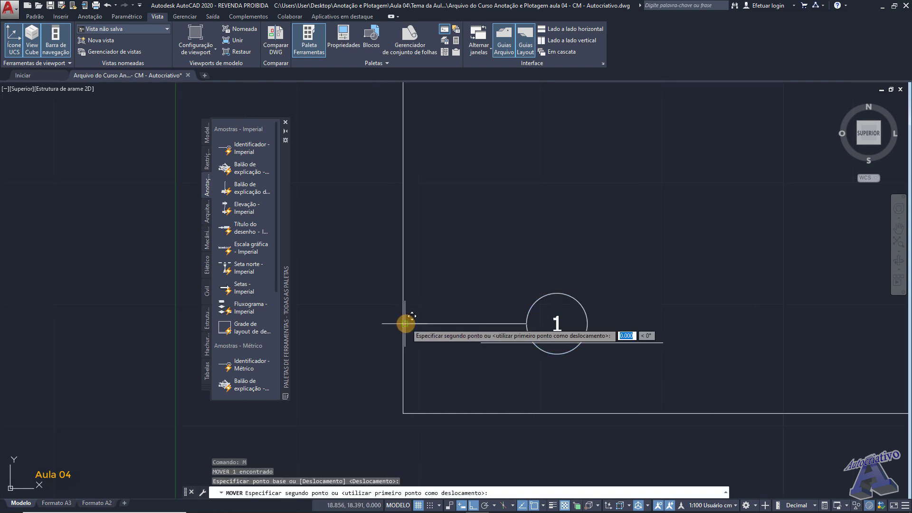
left_click(480, 324)
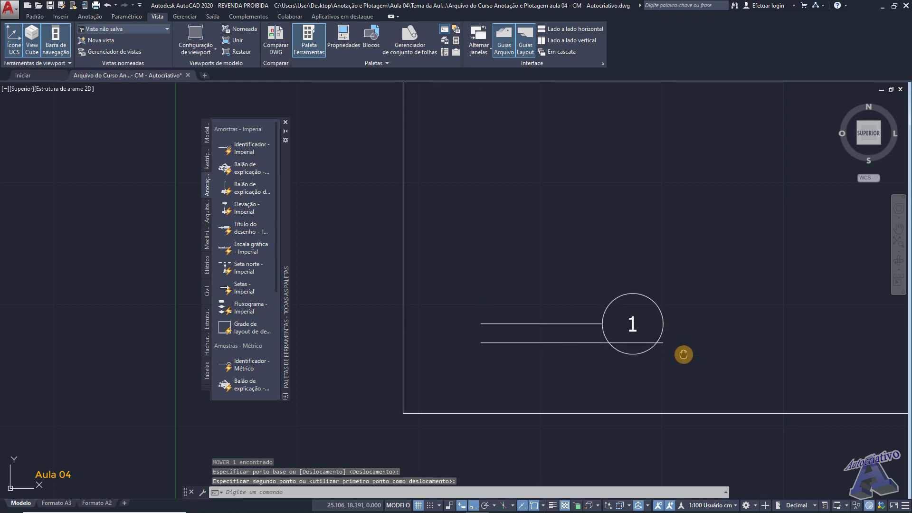
Delete the two horizontal reference lines beneath the identifier block's leader and circle
middle_click_drag(683, 354, 646, 340)
scroll(646, 340, "up", 2)
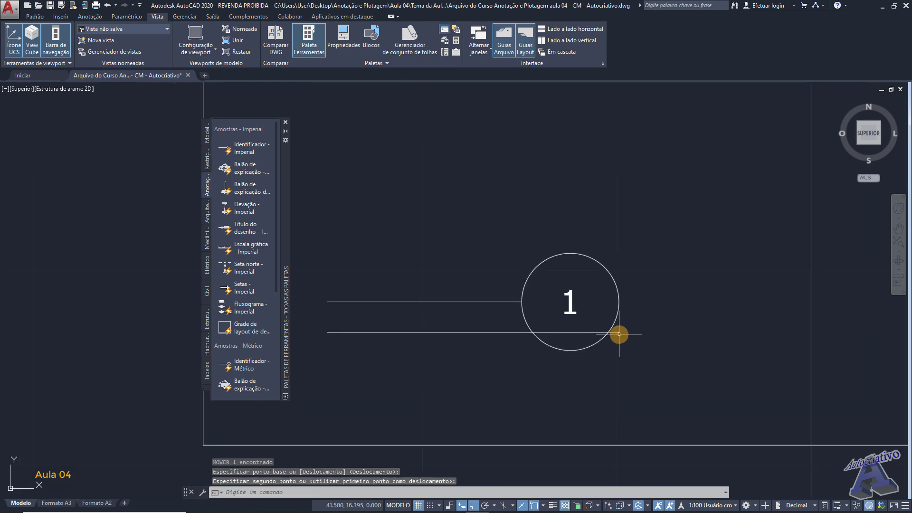
scroll(328, 336, "down", 4)
middle_click_drag(328, 335, 510, 324)
scroll(580, 341, "up", 2)
left_click(577, 342)
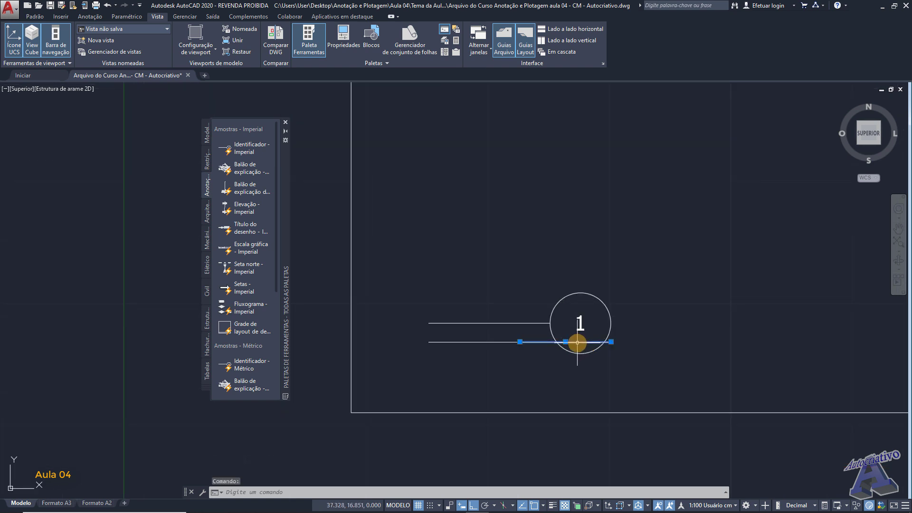
key("Delete")
left_click(518, 342)
key("Delete")
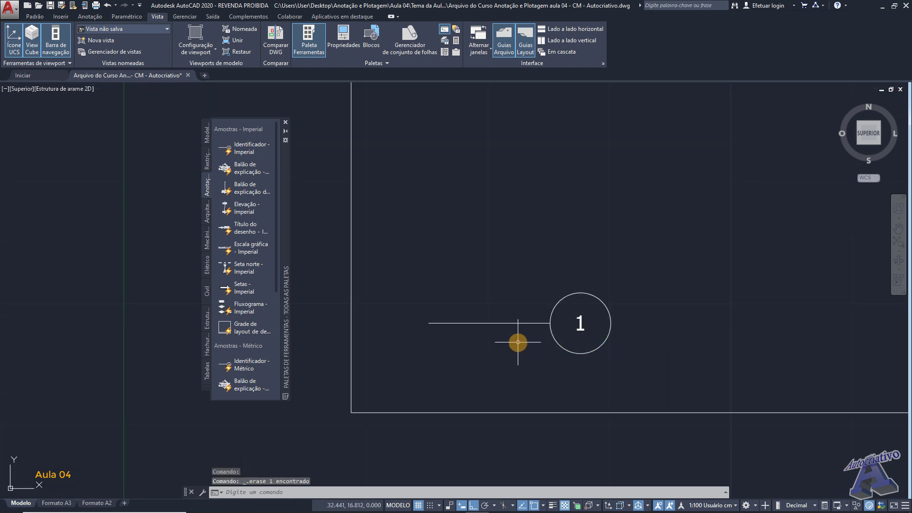
Close the tool palettes, leaving the whole square frame with the identifier block in view
scroll(517, 342, "down", 5)
middle_click_drag(507, 305, 437, 356)
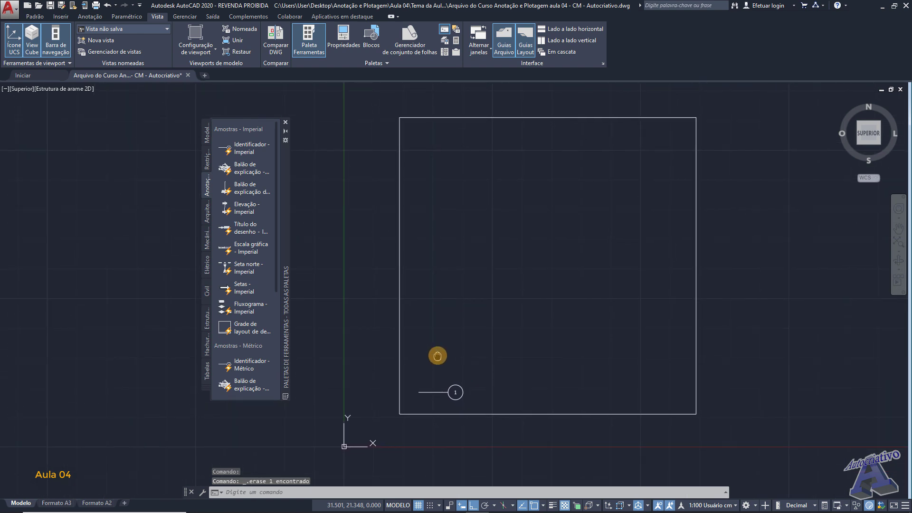
left_click(285, 122)
middle_click_drag(526, 261, 514, 275)
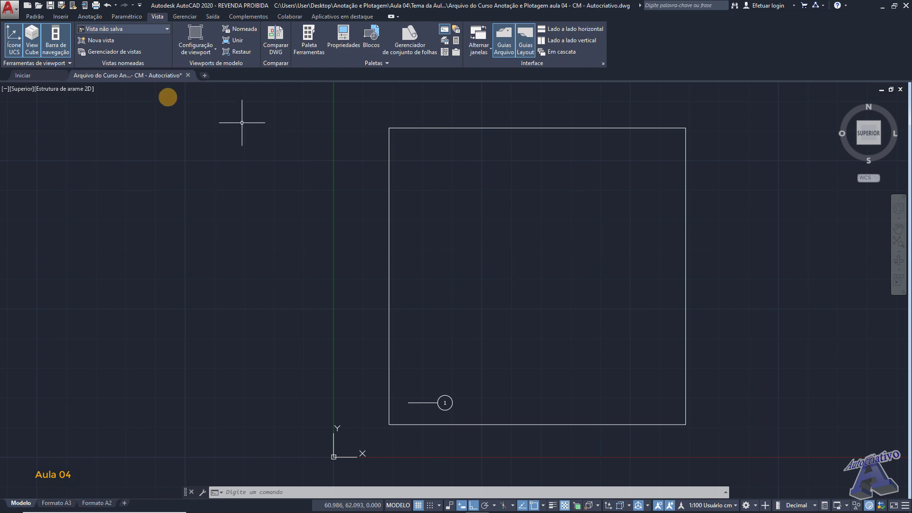
Create a new drawing from the acadiso template
left_click(14, 11)
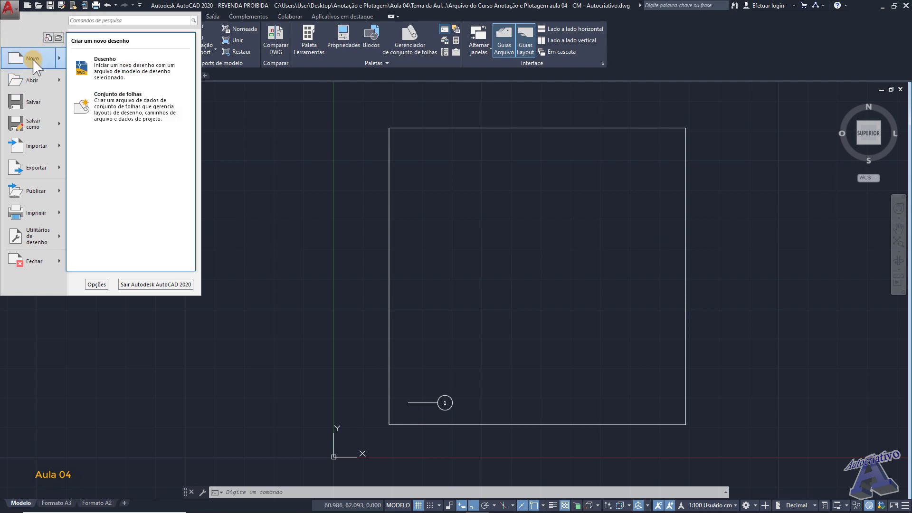
left_click(32, 58)
left_click_drag(454, 144, 492, 151)
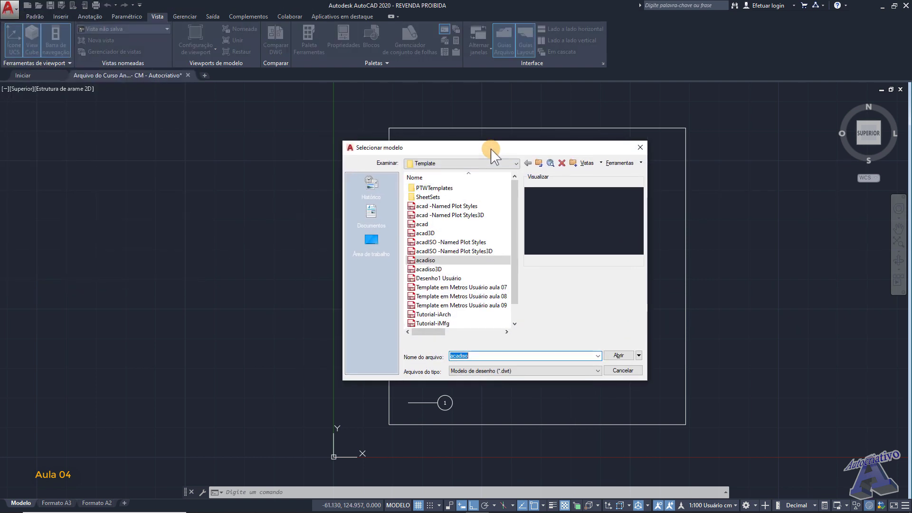
left_click(427, 206)
left_click(428, 215)
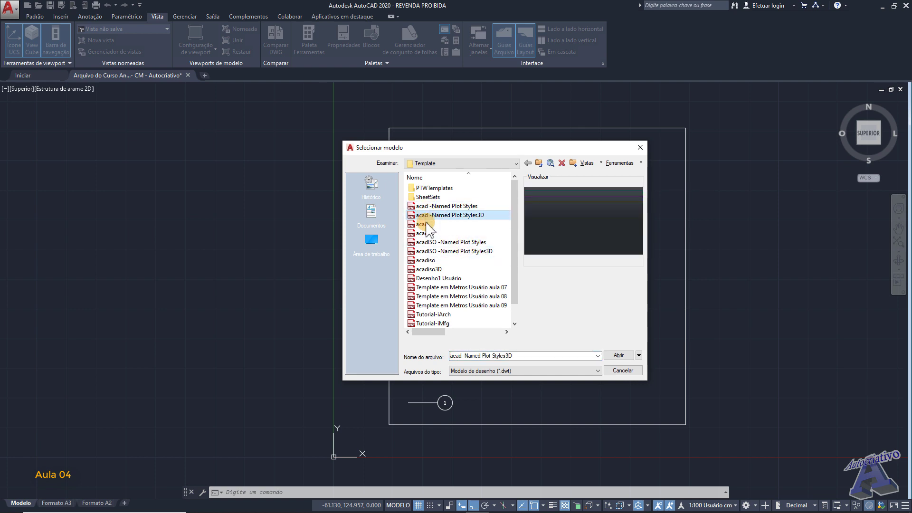
left_click(430, 224)
left_click(432, 234)
left_click(435, 242)
left_click(437, 252)
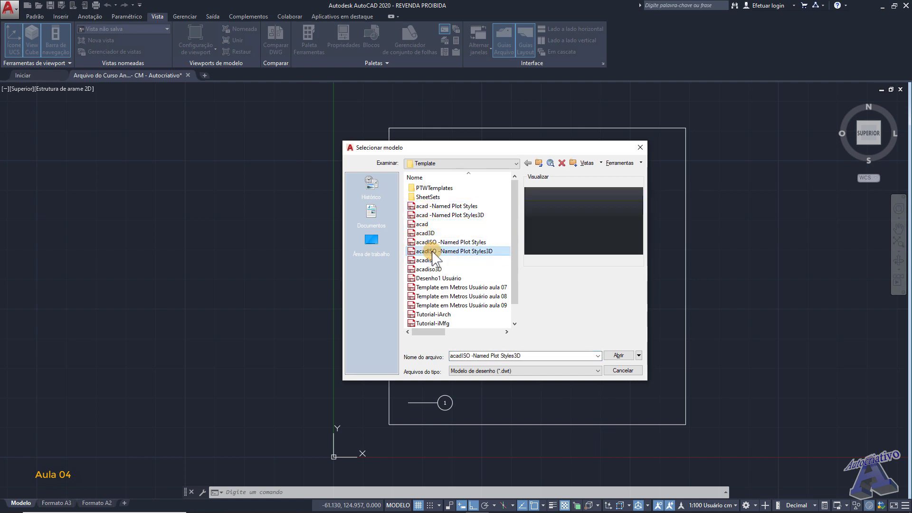
left_click(423, 260)
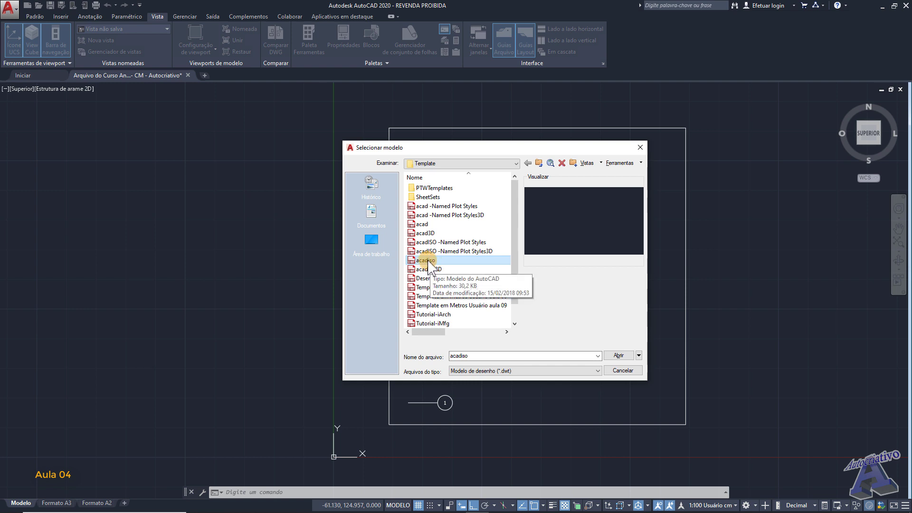
double_click(426, 260)
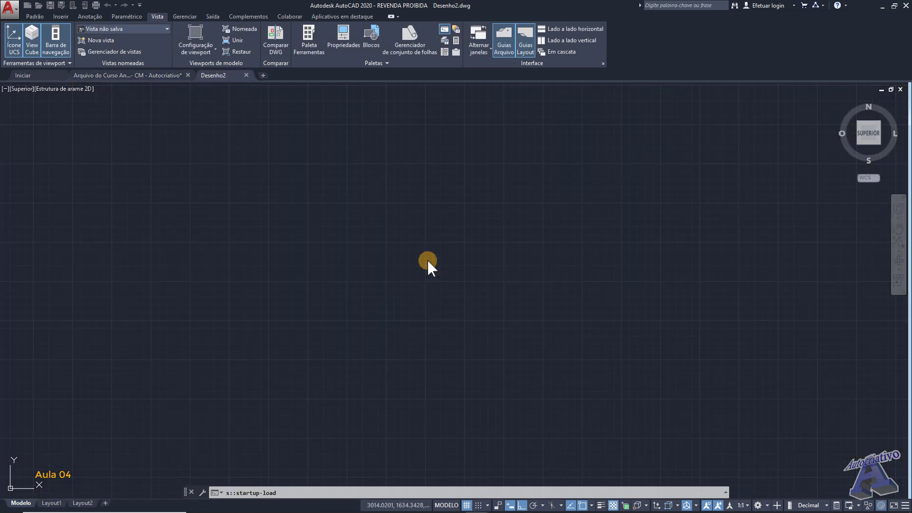
Review the default annotation scales offered in the new drawing without changing the current scale
middle_click_drag(370, 233, 423, 220)
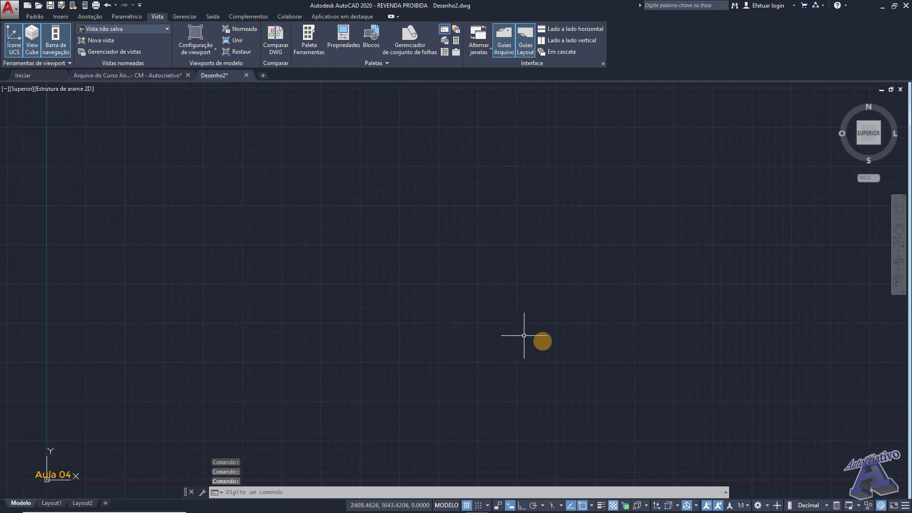
left_click(745, 505)
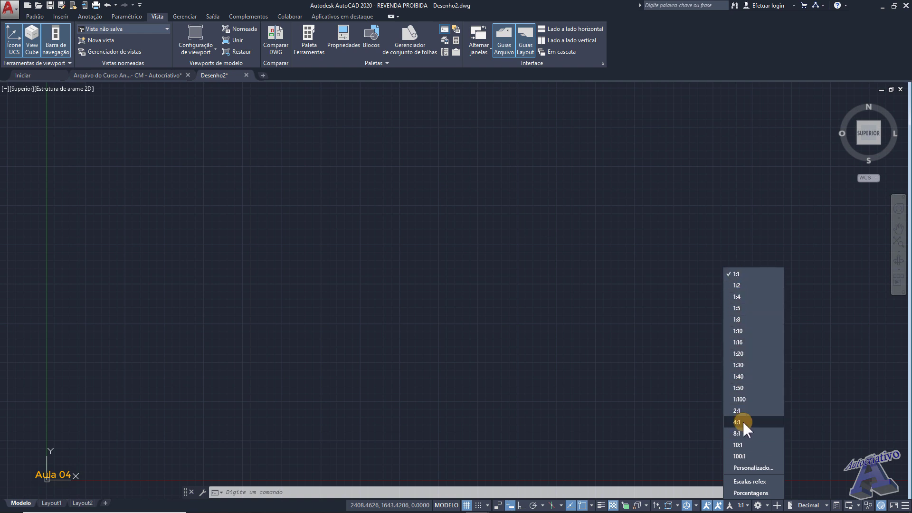
left_click(469, 343)
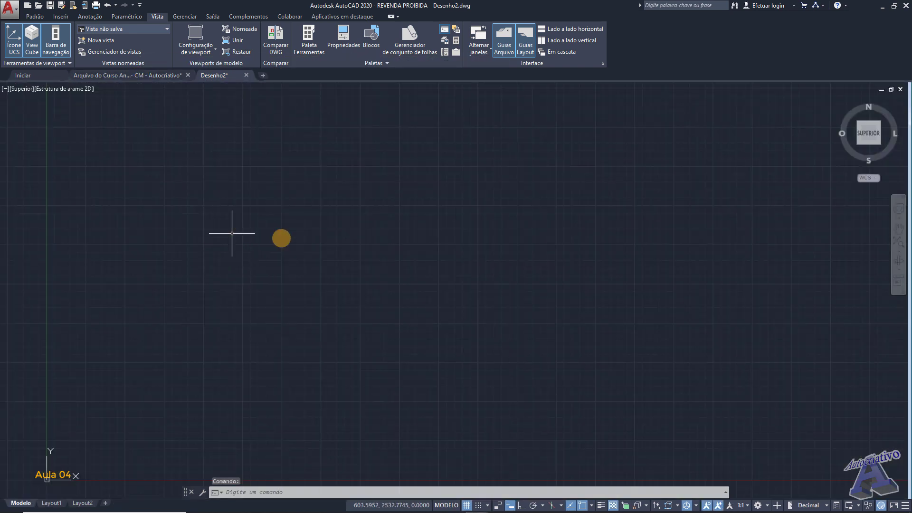
Open the recent drawing "Arquivo do Curso Anotação e Plotagem aula 03 - Metros - Autocriativo.dwg" and switch it to model space
left_click(14, 11)
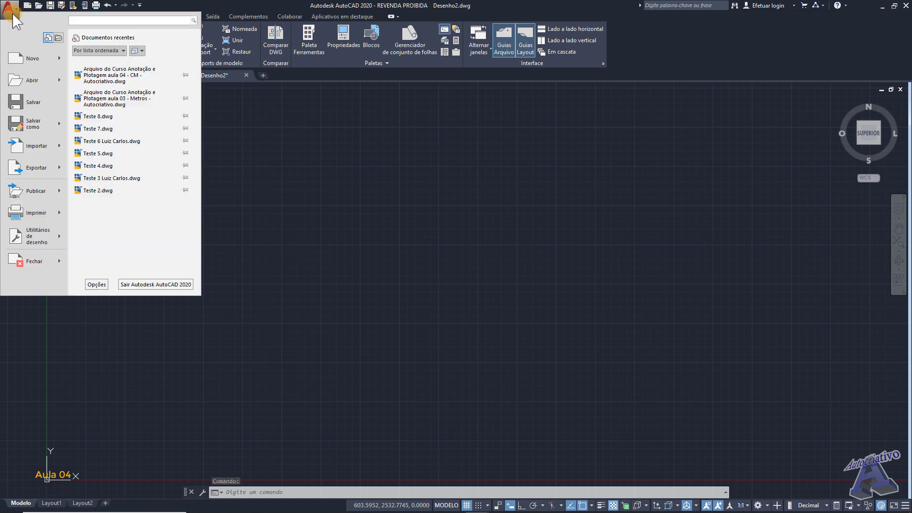
left_click(125, 103)
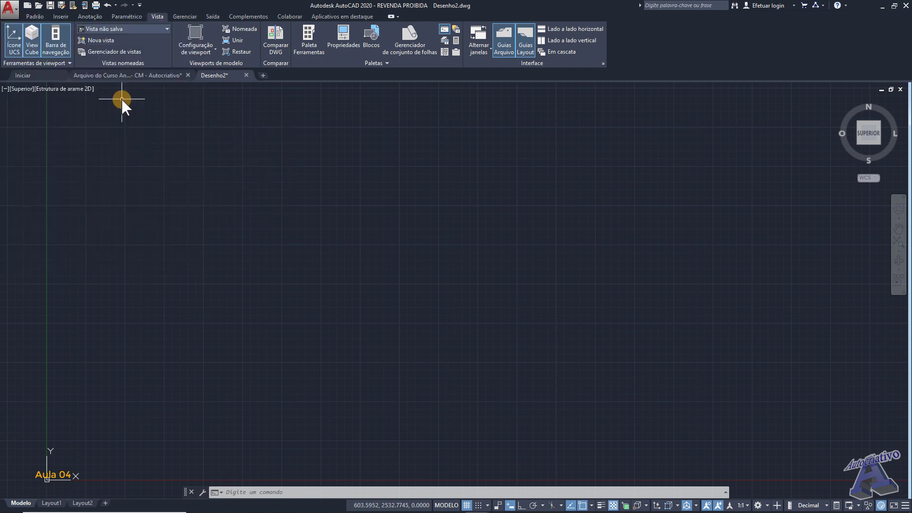
middle_click_drag(418, 271, 435, 230)
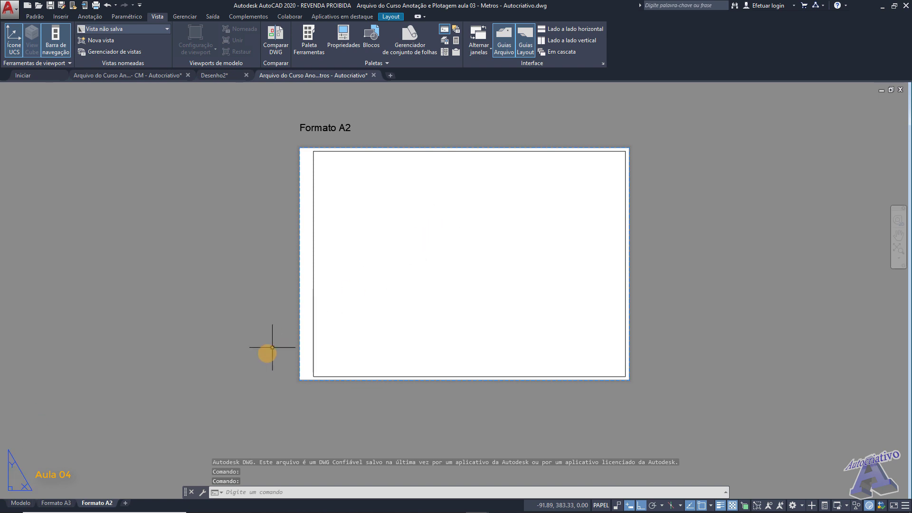
left_click(20, 503)
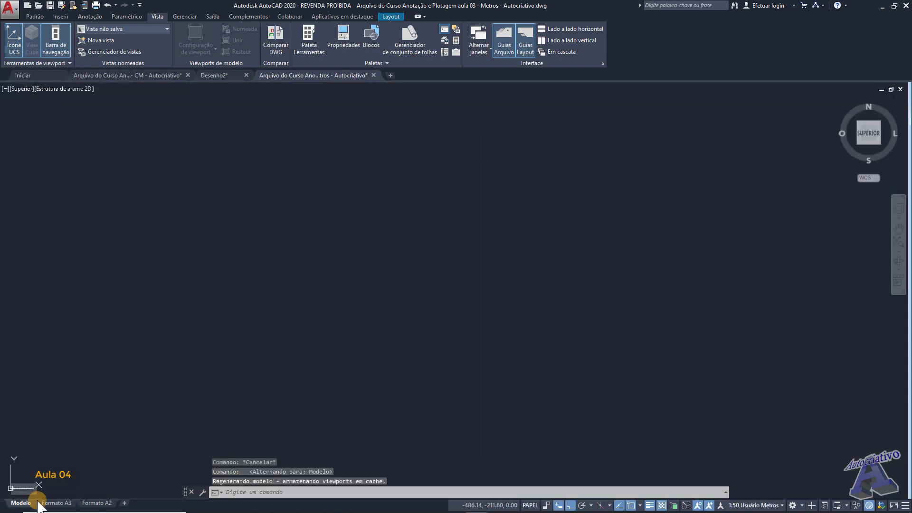
middle_click_drag(417, 259, 256, 317)
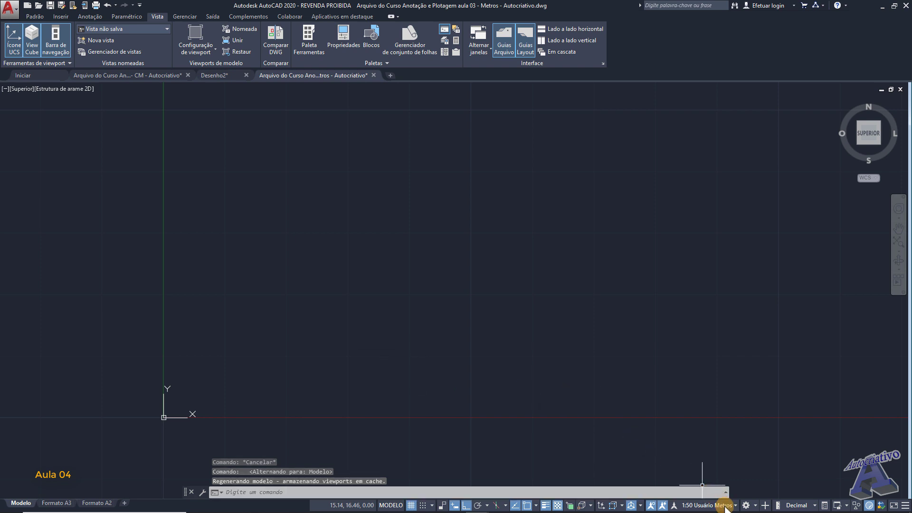
Review the custom metre-based annotation scales available in the aula 03 drawing, keeping the current scale
left_click(694, 505)
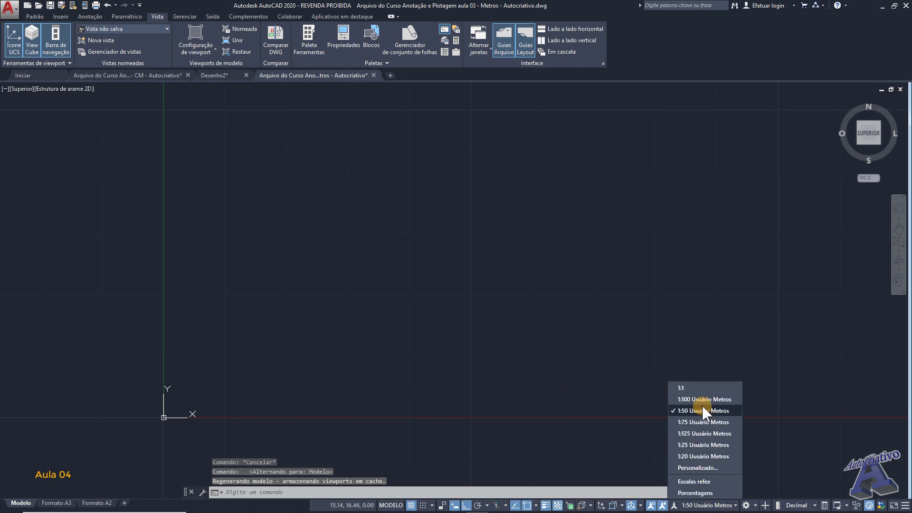
left_click(472, 369)
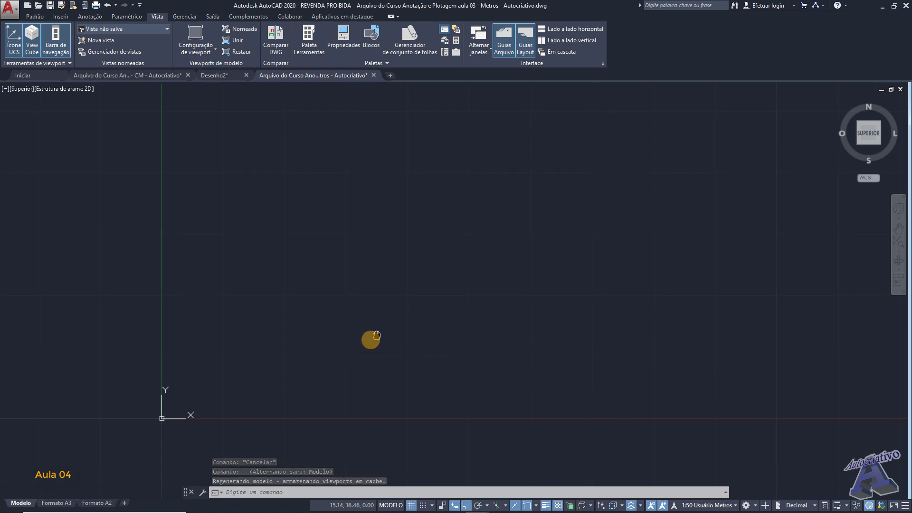
middle_click_drag(379, 333, 312, 370)
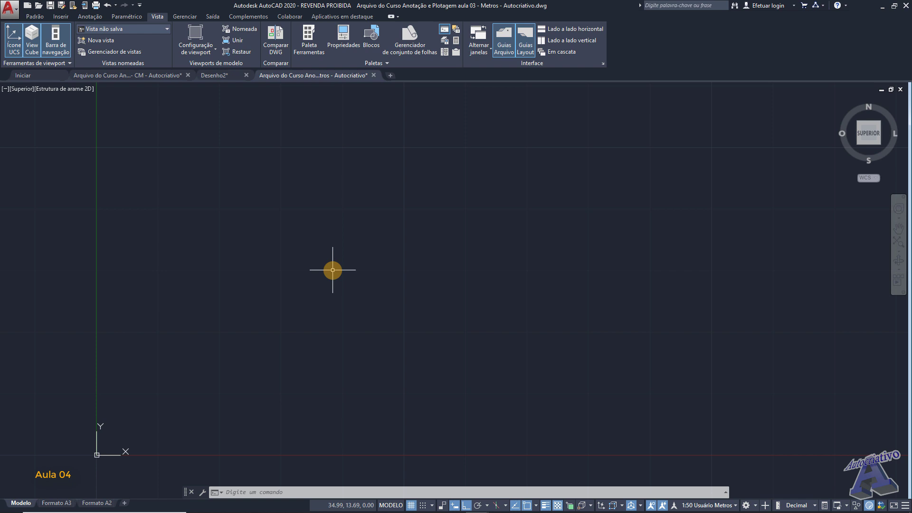
Add a new layout after Formato A2 and rename it "Formato A1"
left_click(125, 503)
left_click(135, 504)
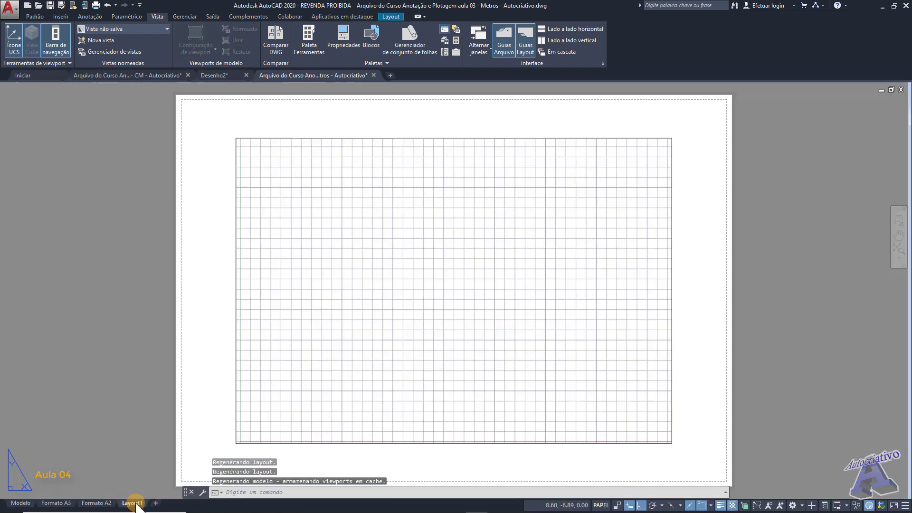
right_click(134, 504)
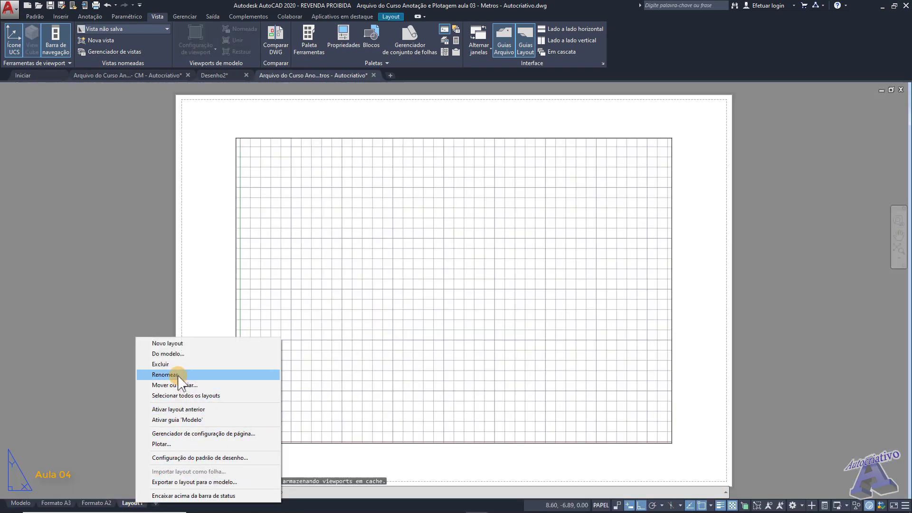
left_click(164, 374)
type("F")
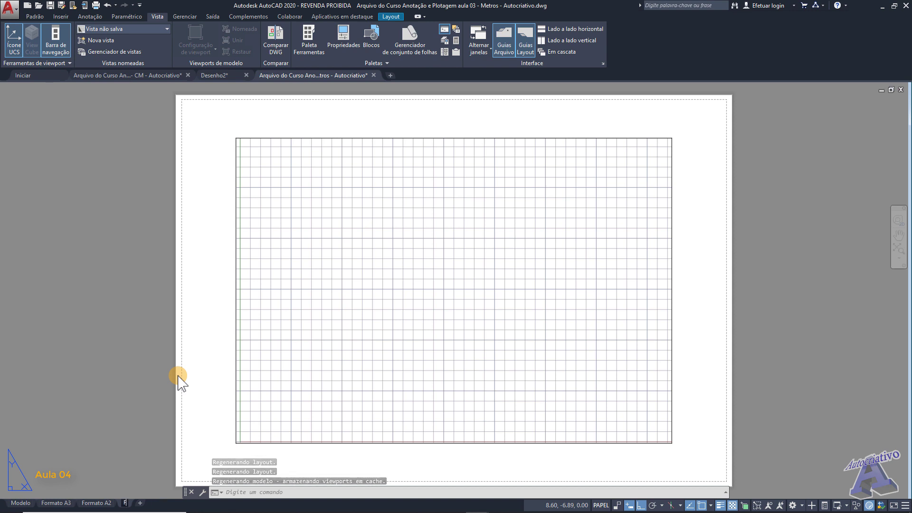
type("ormato")
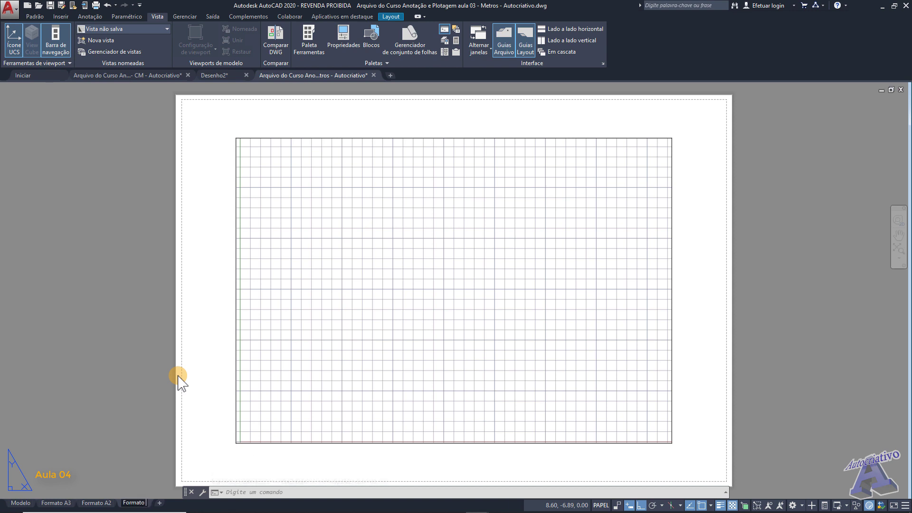
type(" A1")
left_click(145, 395)
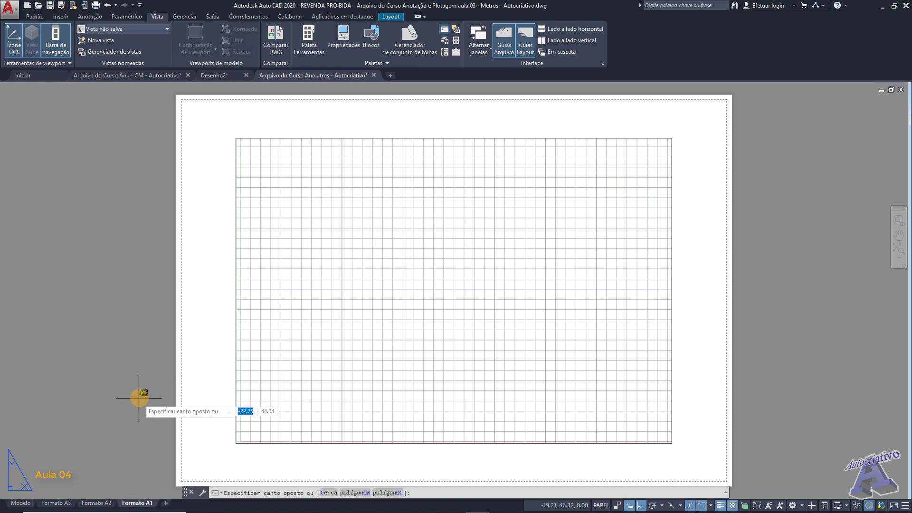
key("Escape")
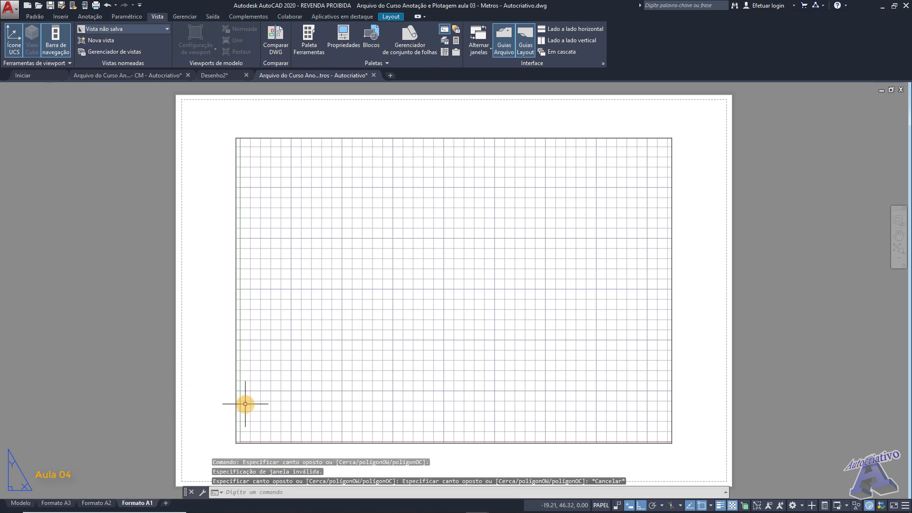
Consult the paper-format table formpapel_2.png in Photos for A1 dimensions and margins, and return to the Metros drawing in AutoCAD
key("alt+Tab")
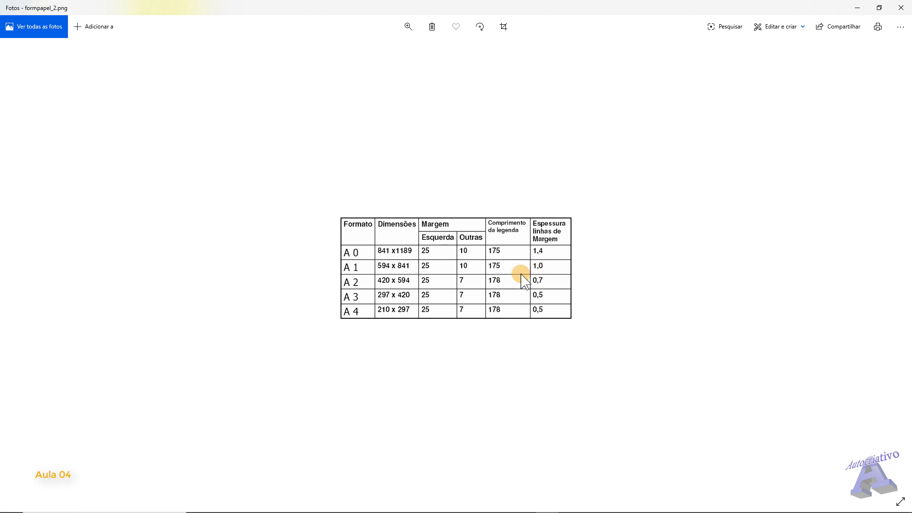
mouse_move(428, 510)
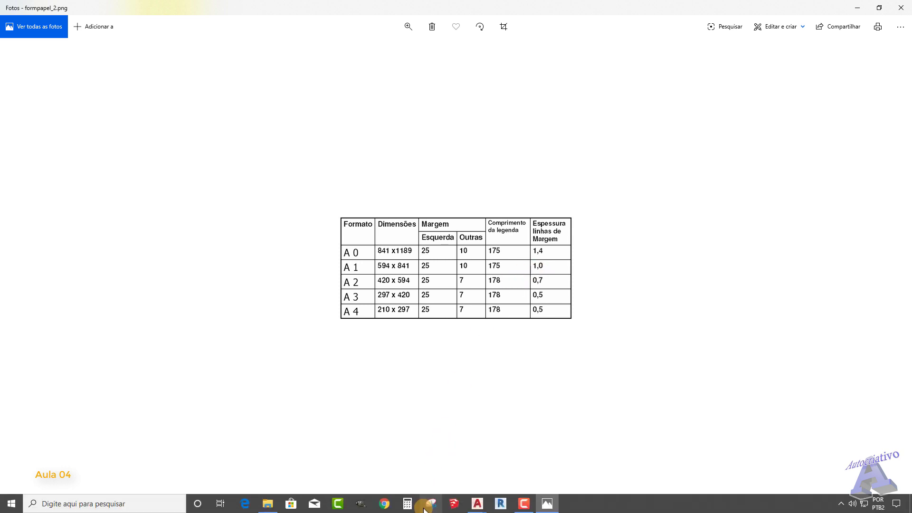
left_click(478, 504)
left_click(507, 469)
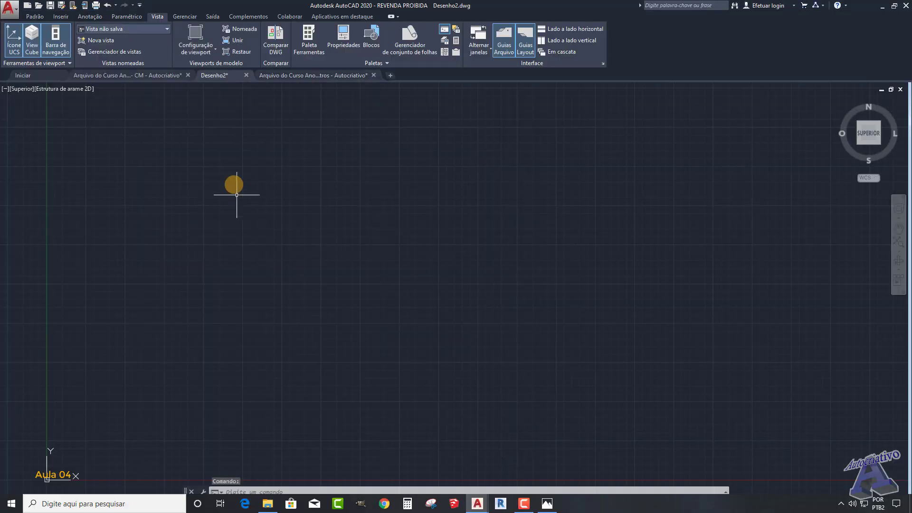
left_click(316, 75)
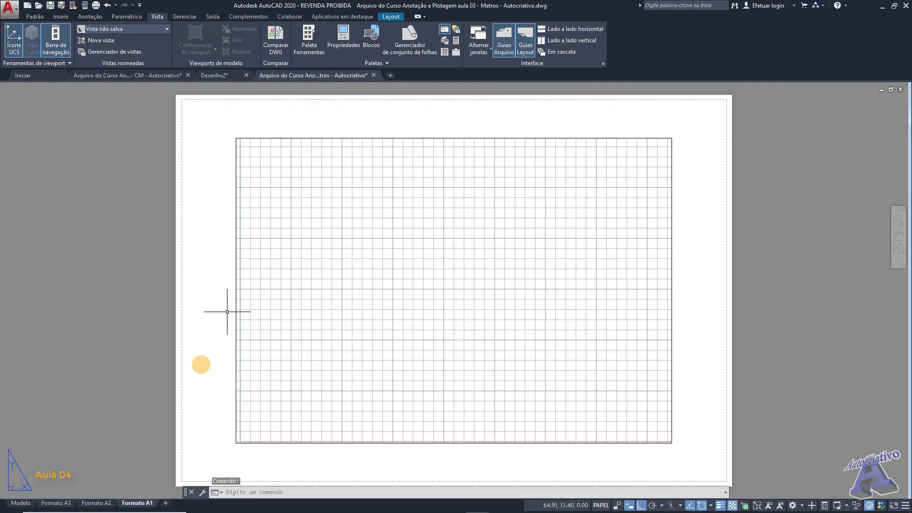
Open the page setup of the Formato A1 layout for modification
scroll(226, 261, "down", 4)
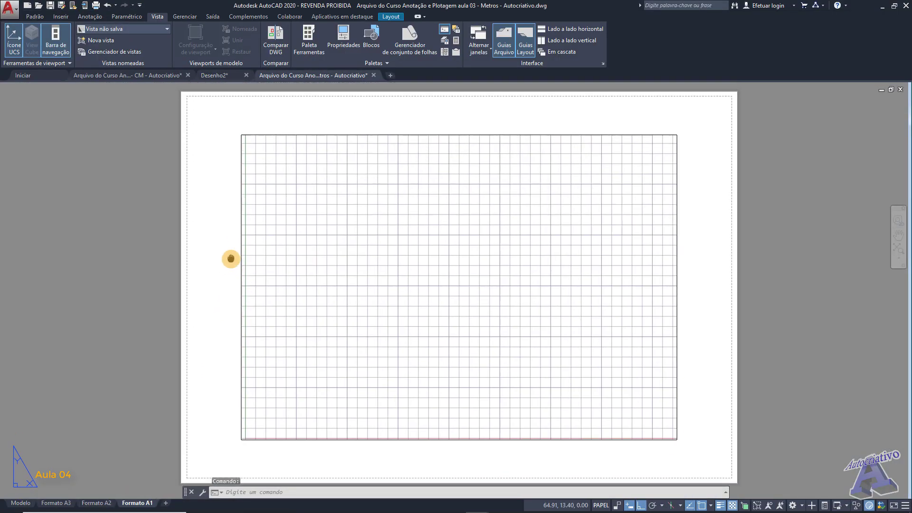
right_click(136, 505)
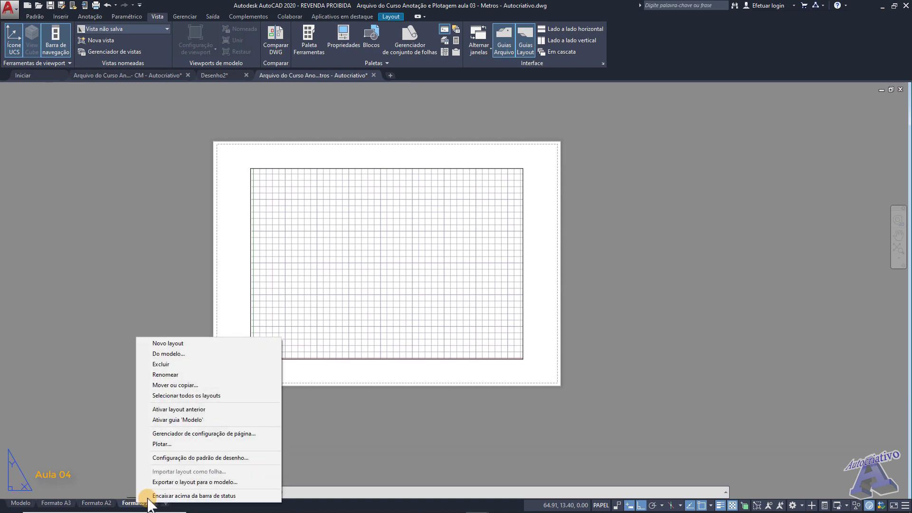
left_click(189, 433)
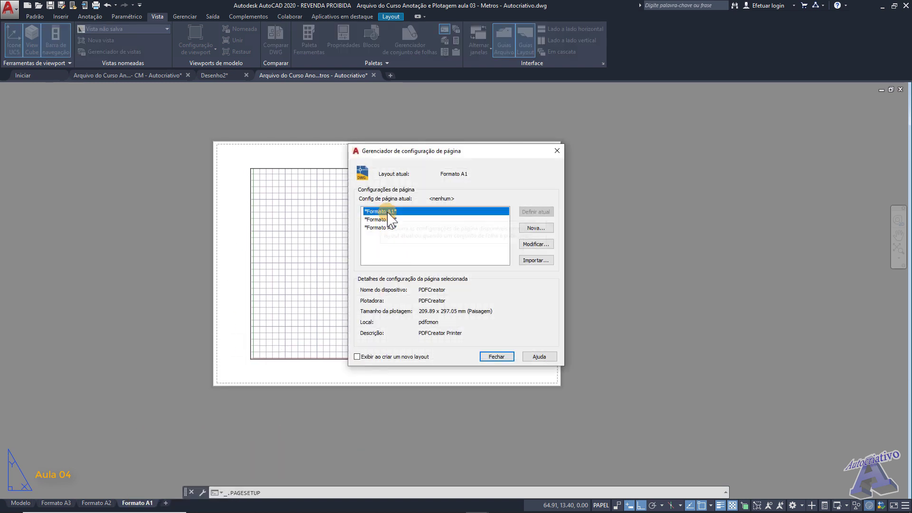
left_click(536, 244)
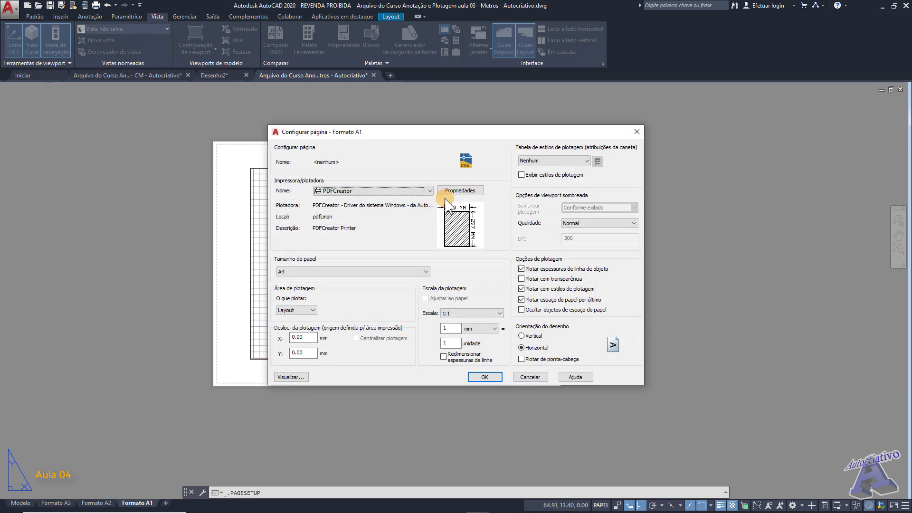
left_click(449, 193)
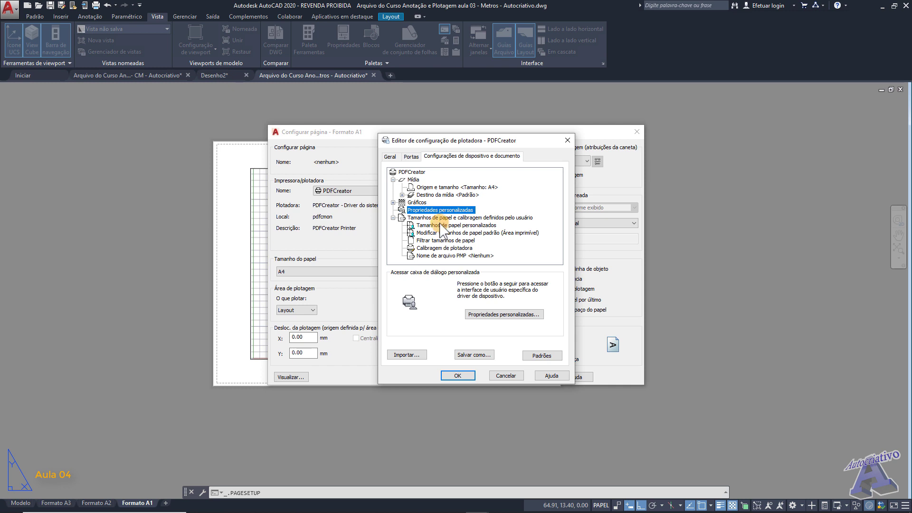
left_click(437, 226)
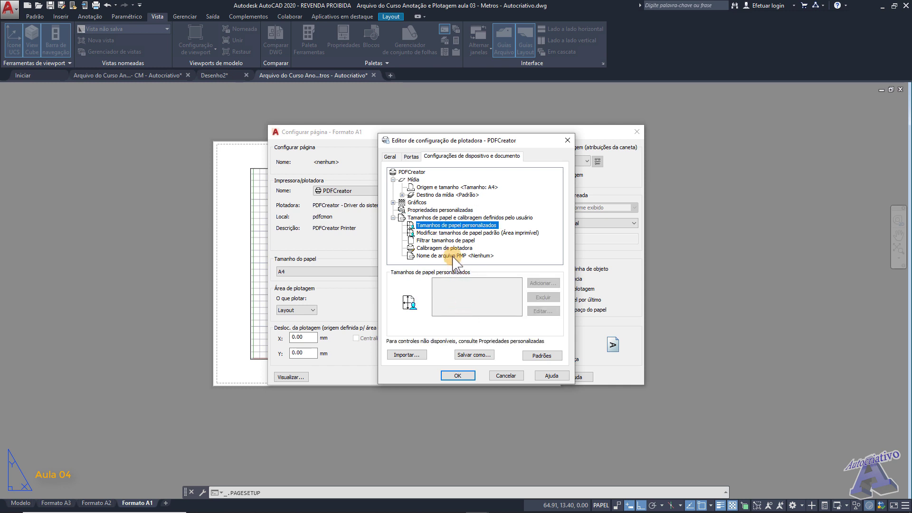
left_click(439, 233)
left_click(445, 226)
left_click(513, 375)
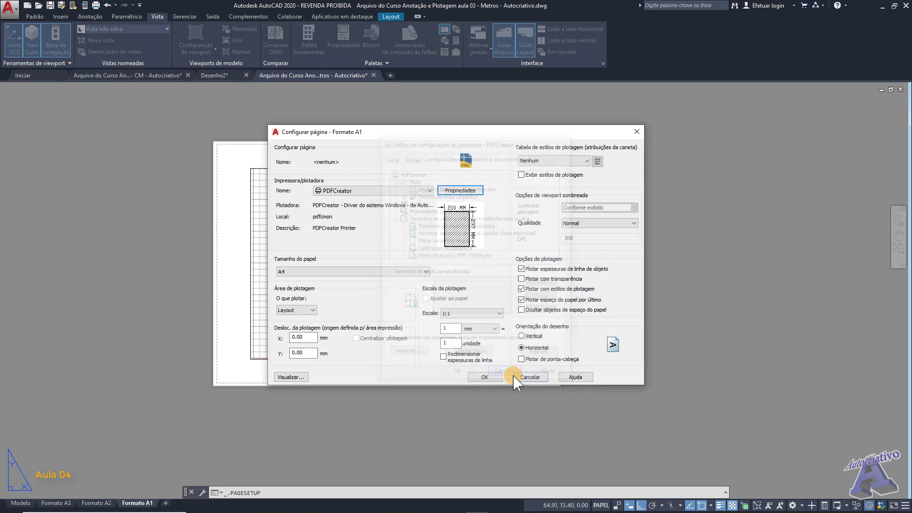
Set the layout's plotter to DWG To PDF.pc3 and open the custom paper sizes in its plotter configuration
left_click(428, 191)
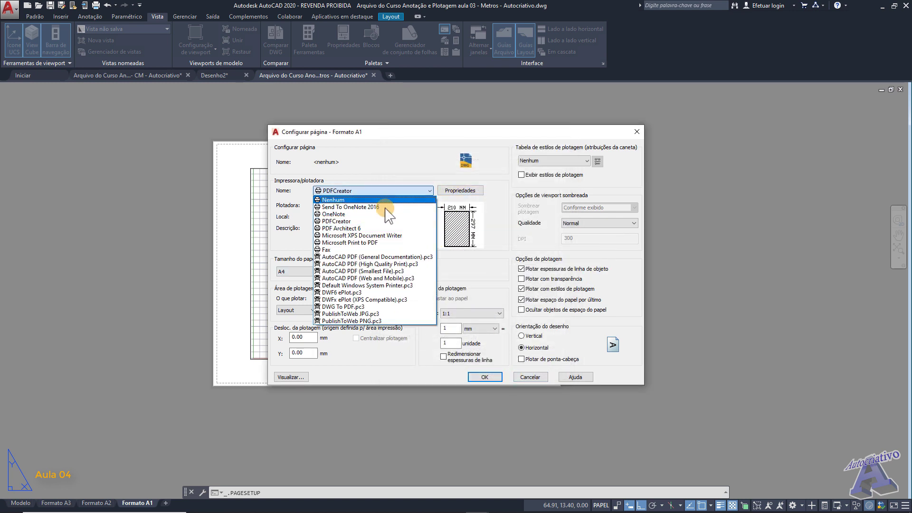
left_click(354, 306)
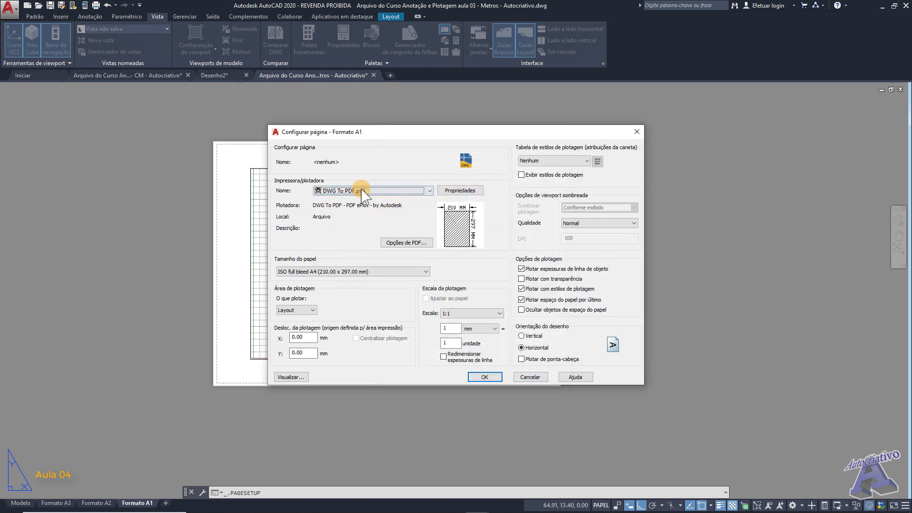
left_click(459, 191)
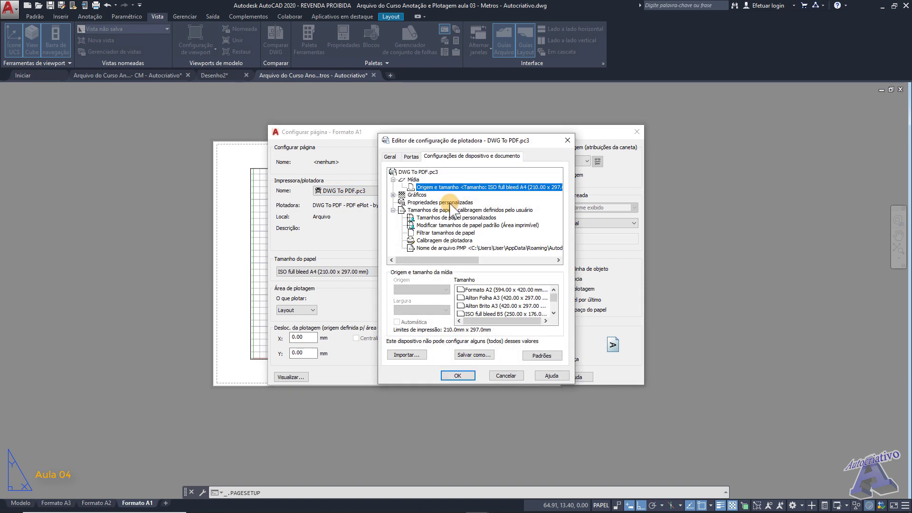
left_click(457, 217)
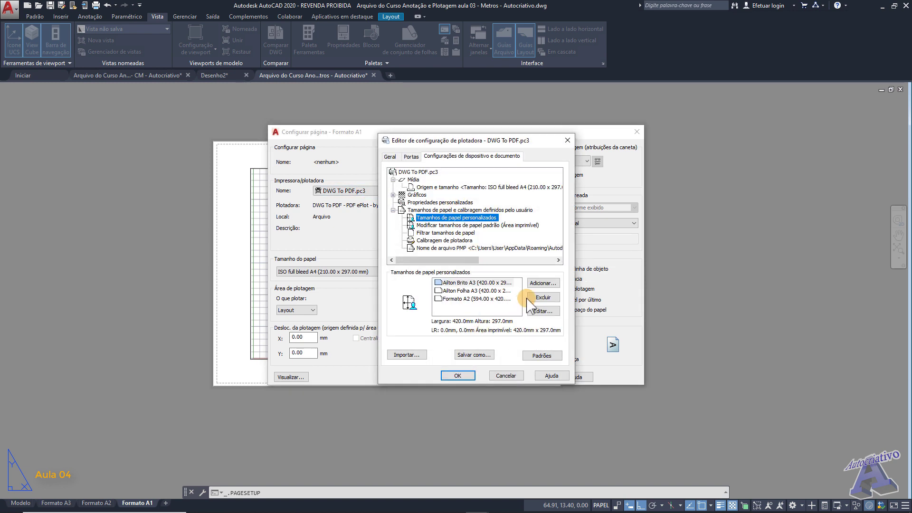
Start a new custom paper size from scratch, 841 mm wide and 594 mm high
left_click(543, 283)
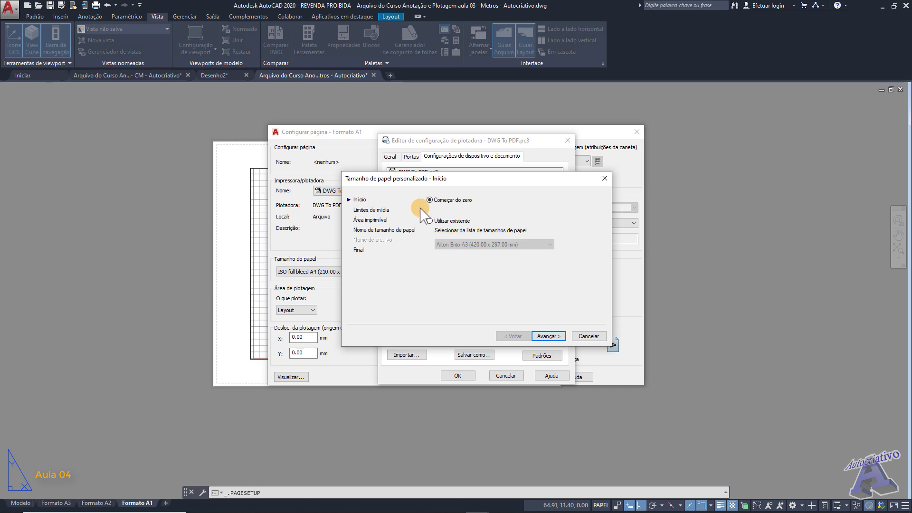
left_click(548, 336)
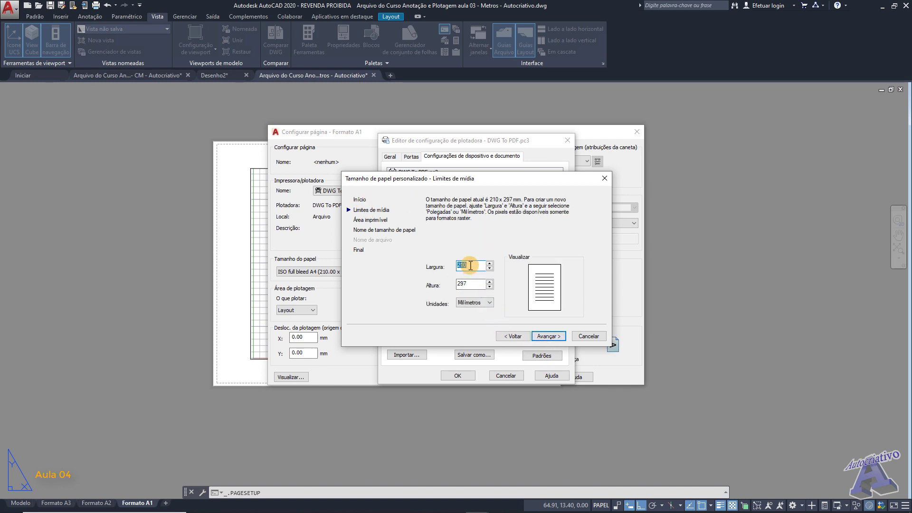
type("841")
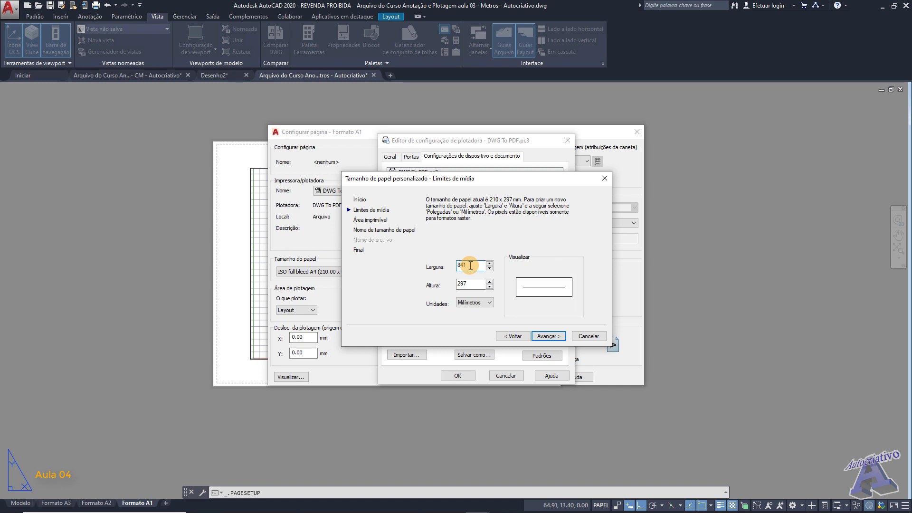
key("Tab")
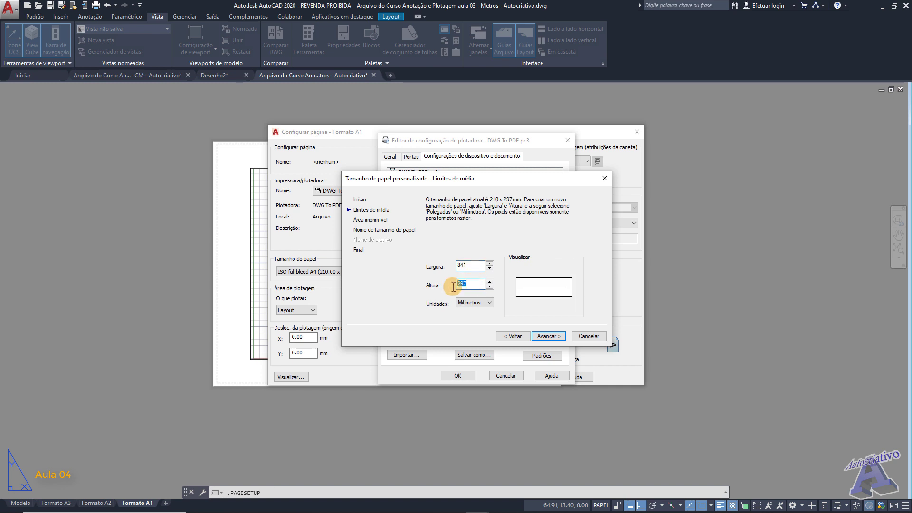
type("594")
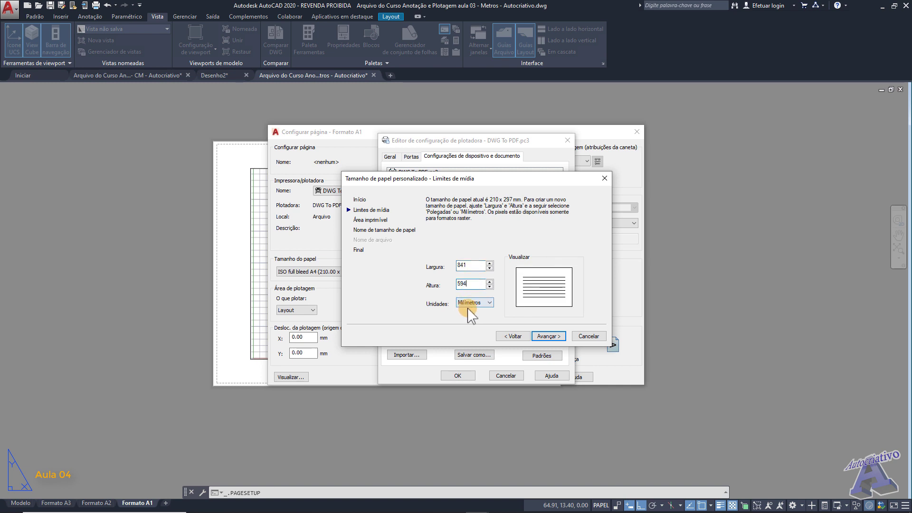
left_click(547, 336)
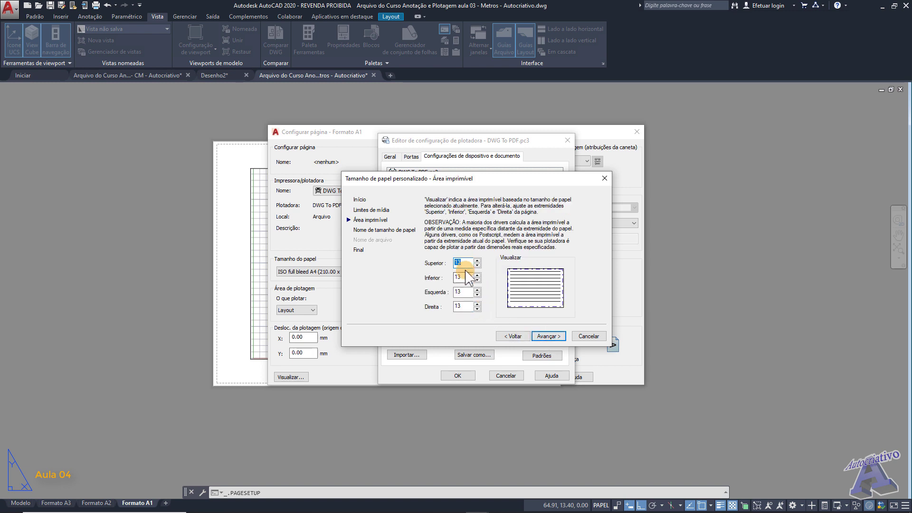
Set the upper, lower, left and right printable-area margins of the custom paper to 0
type("0")
key("Tab")
type("0")
key("Tab")
type("0")
key("Tab")
type("0")
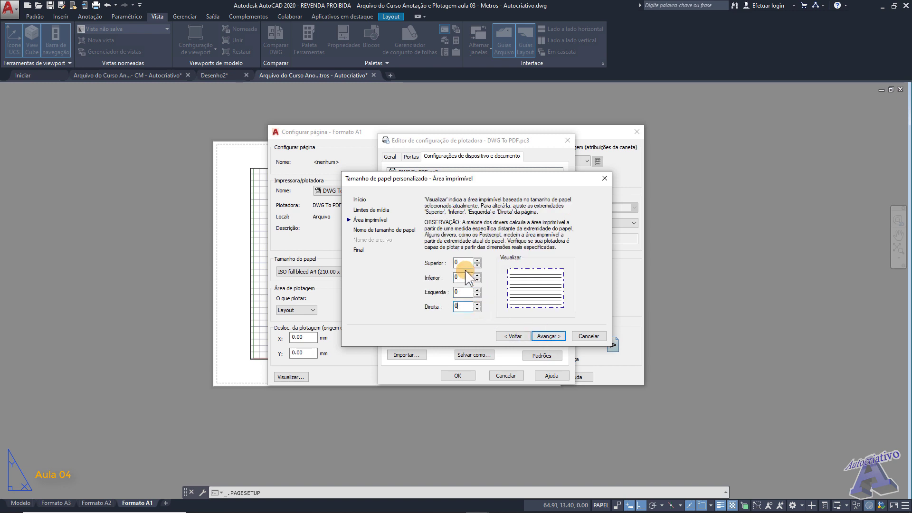
left_click(548, 336)
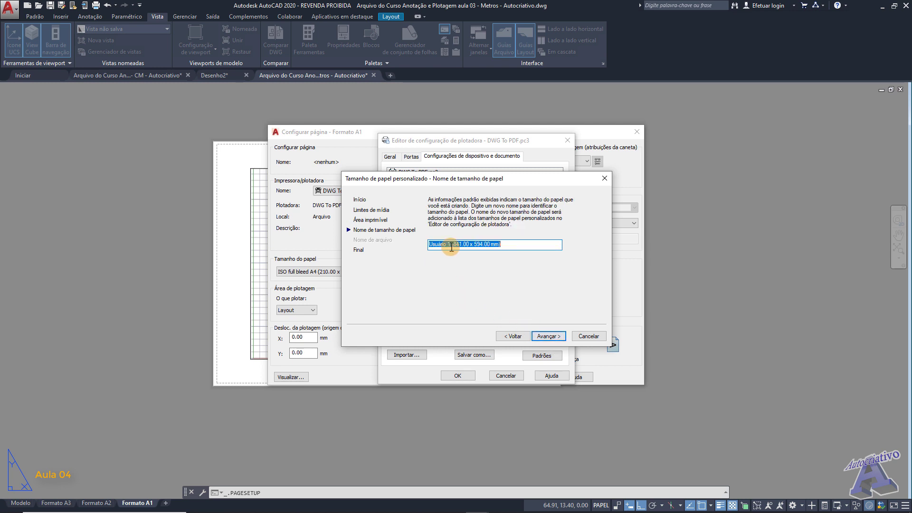
Name the custom paper size "Formato A1 (841.00 x 594.00 mm) Usuário", finish creating it and accept the plotter configuration
left_click_drag(450, 244, 410, 244)
type("Formato")
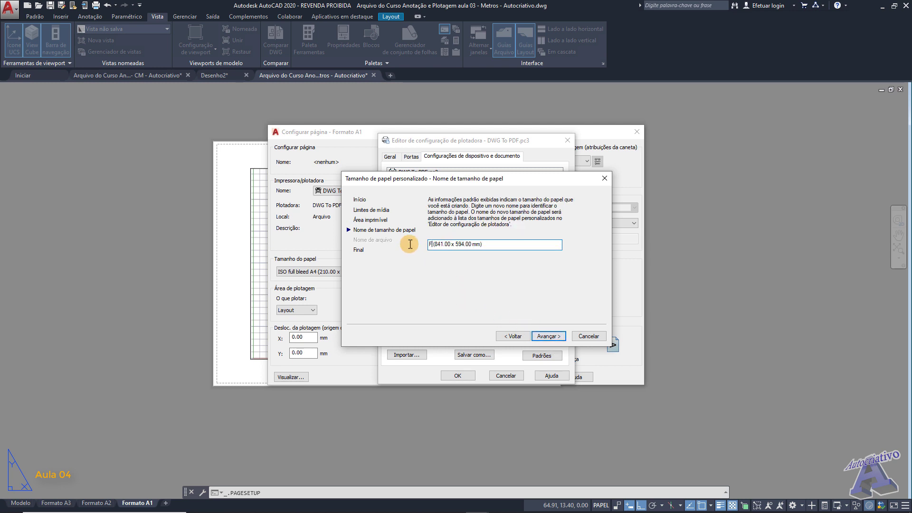
type(" A1")
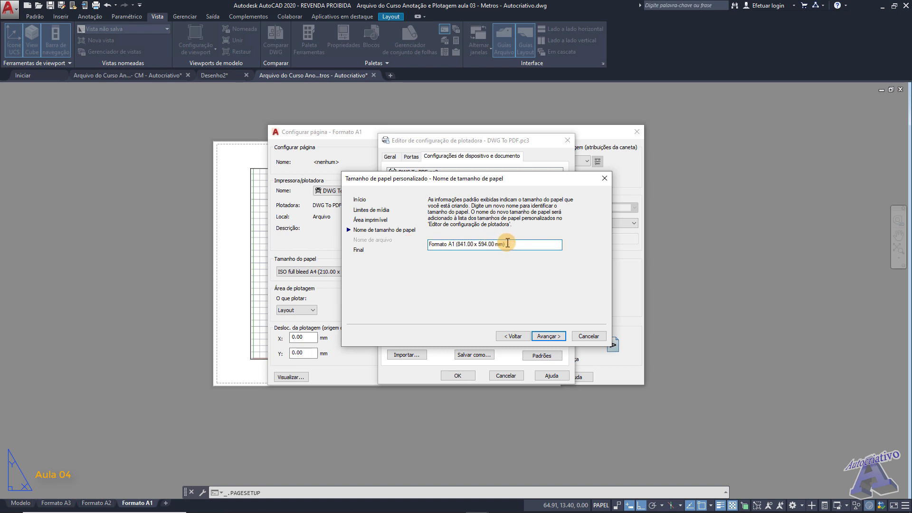
type(" Usuário")
left_click(548, 336)
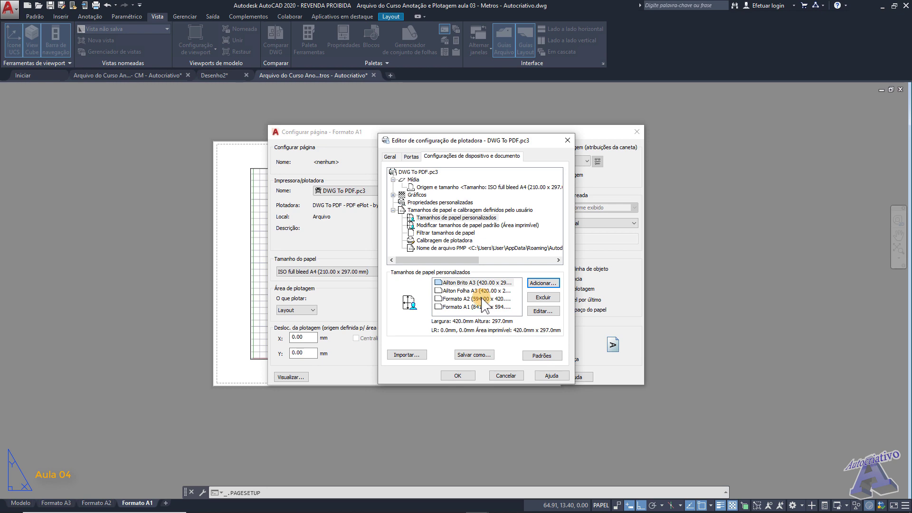
left_click(457, 375)
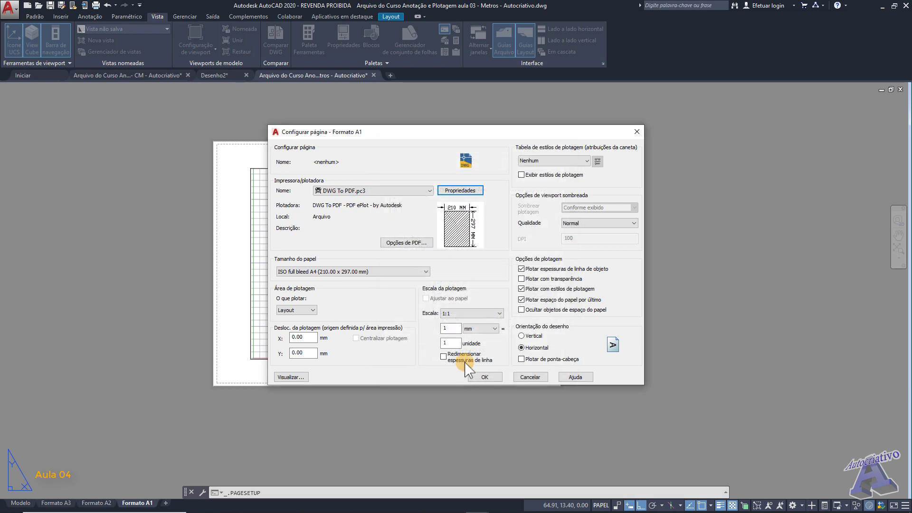
Assign the paper size "Formato A1 (841.00 x 594.00 mm) Usuário" to the layout and apply the page setup
left_click(395, 272)
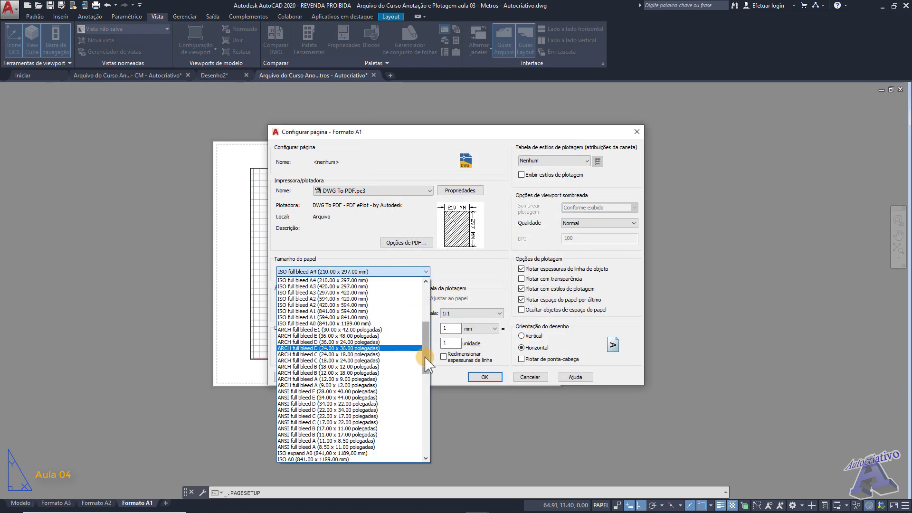
left_click_drag(425, 363, 425, 309)
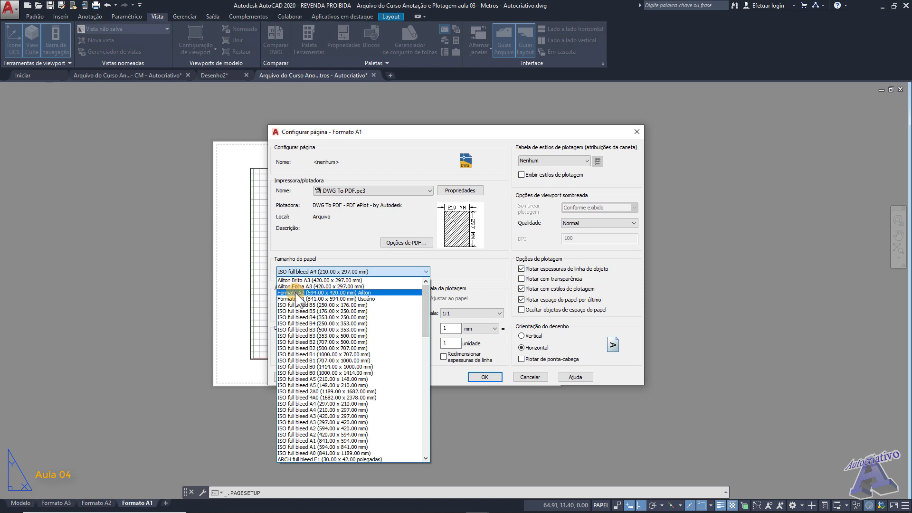
left_click(356, 299)
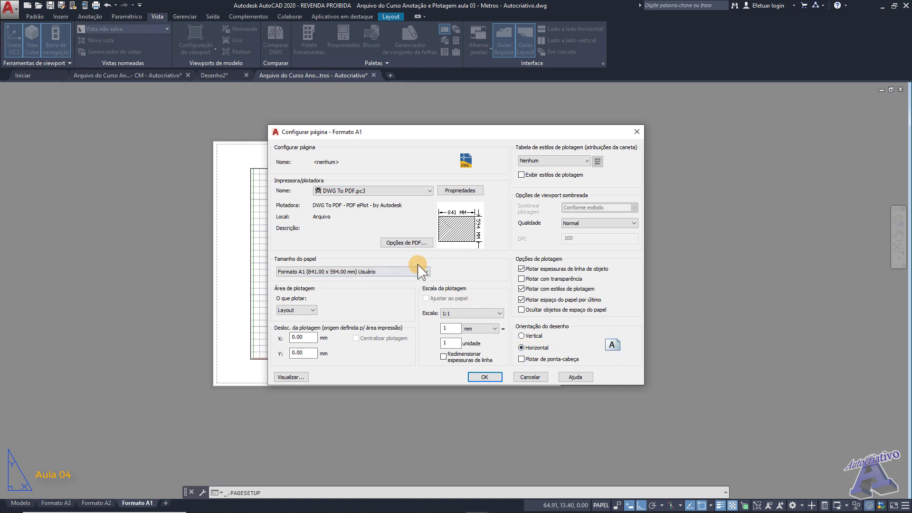
left_click(485, 377)
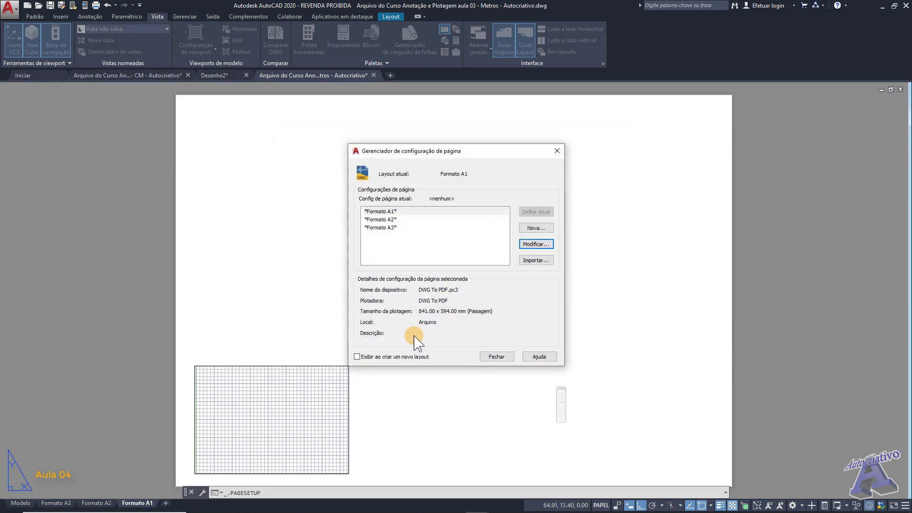
left_click(496, 356)
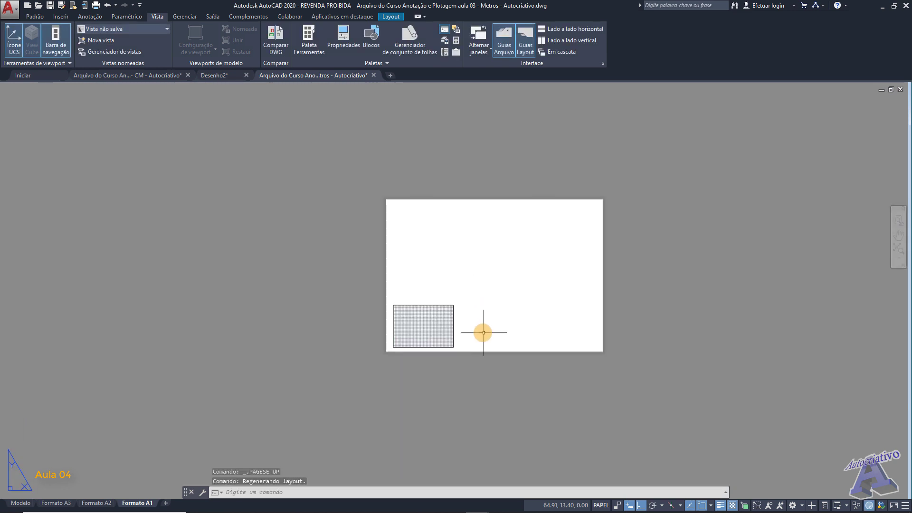
Delete the default viewport from the Formato A1 sheet
scroll(466, 342, "up", 2)
left_click(466, 341)
left_click(427, 312)
key("Delete")
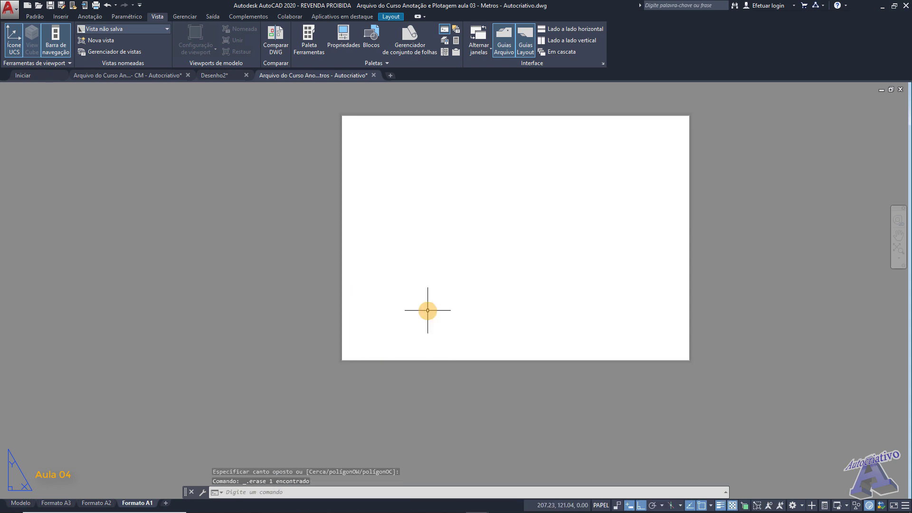
mouse_move(417, 260)
middle_mouse_down()
mouse_move(429, 242)
mouse_move(382, 281)
middle_mouse_up()
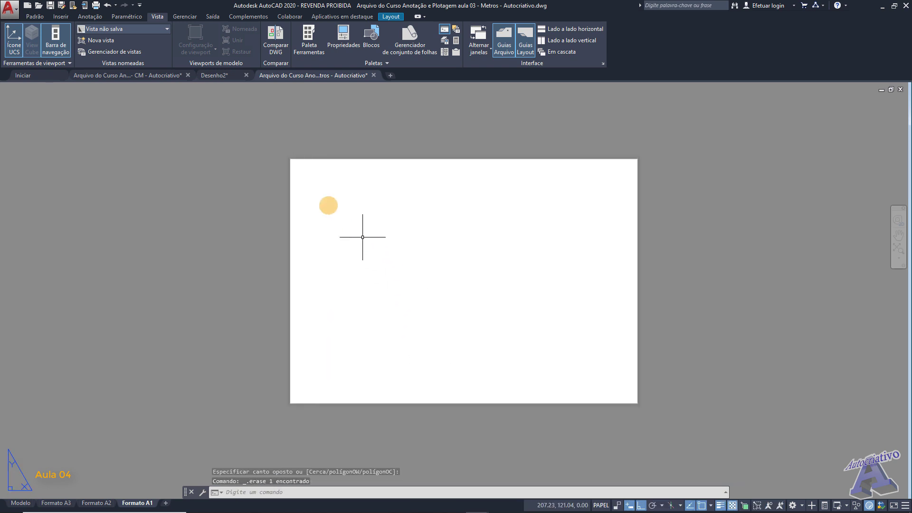
Create a new layer named "Margem A1"
left_click(35, 17)
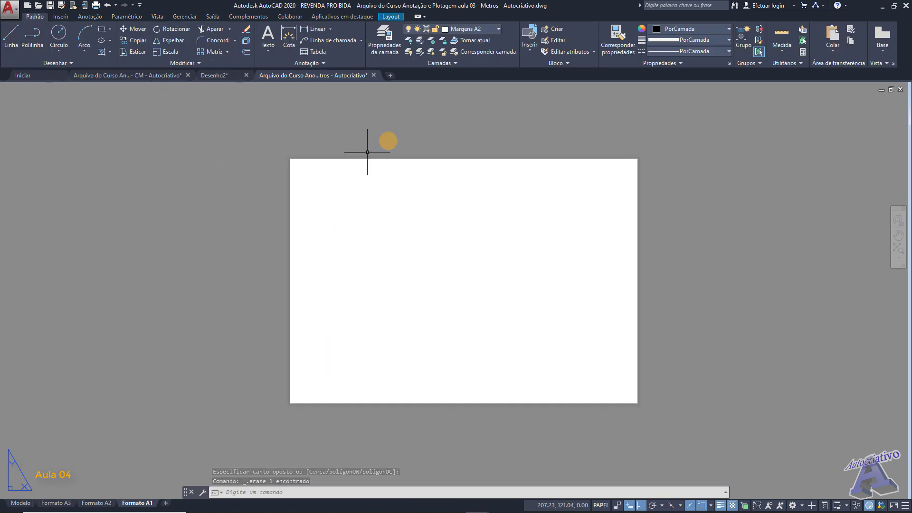
left_click(385, 40)
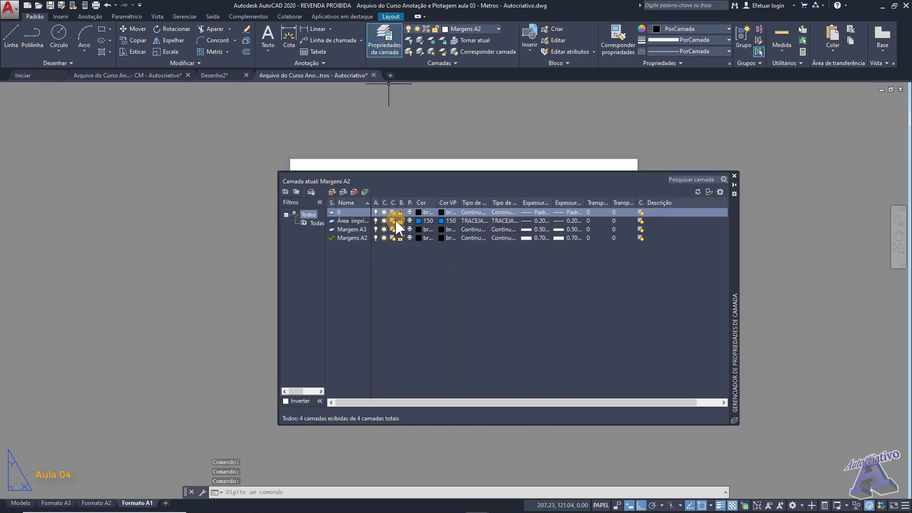
left_click(332, 193)
type("Margem A1")
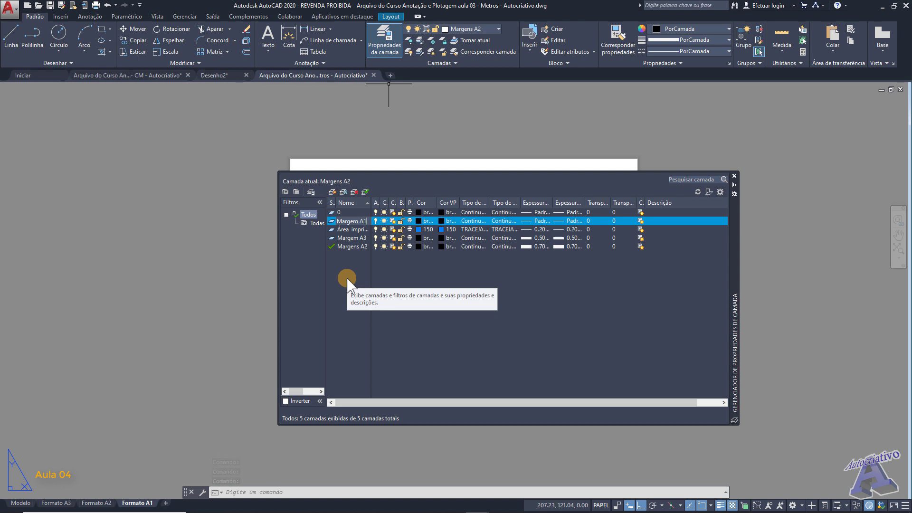
key("Return")
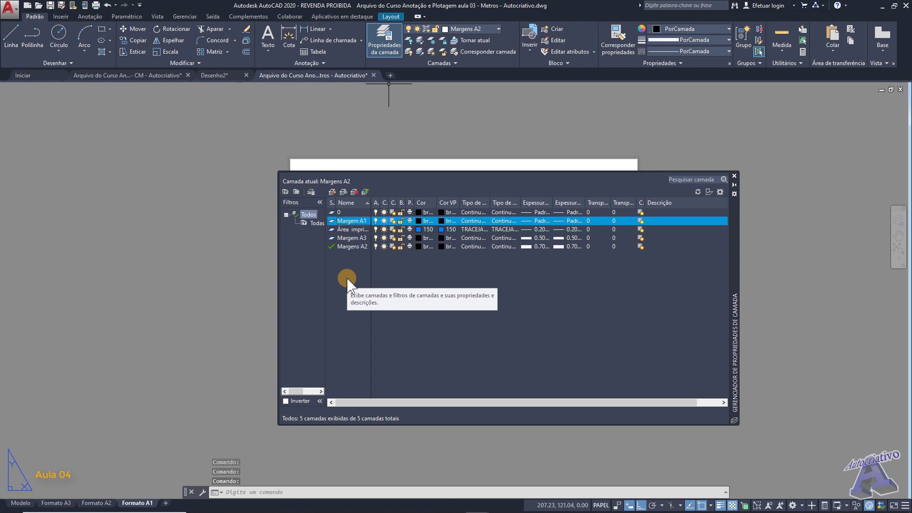
Set the lineweight of layer Margem A1 to 1.00 mm and make it the current layer
left_click(529, 221)
left_click_drag(508, 232, 508, 248)
left_click(434, 281)
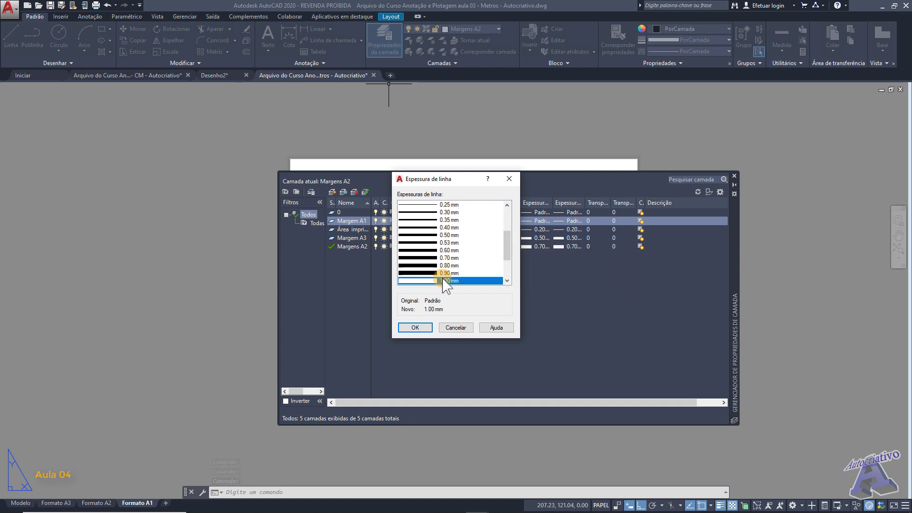
left_click(415, 328)
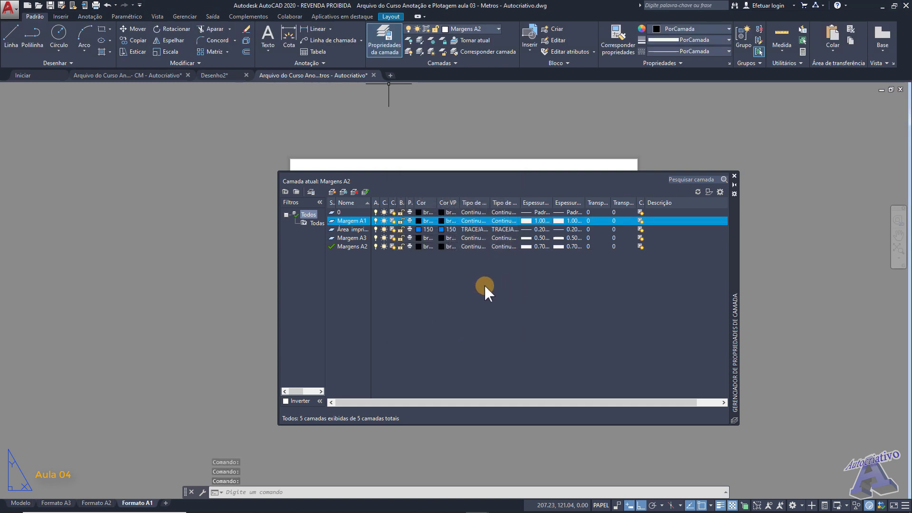
double_click(346, 222)
left_click(734, 176)
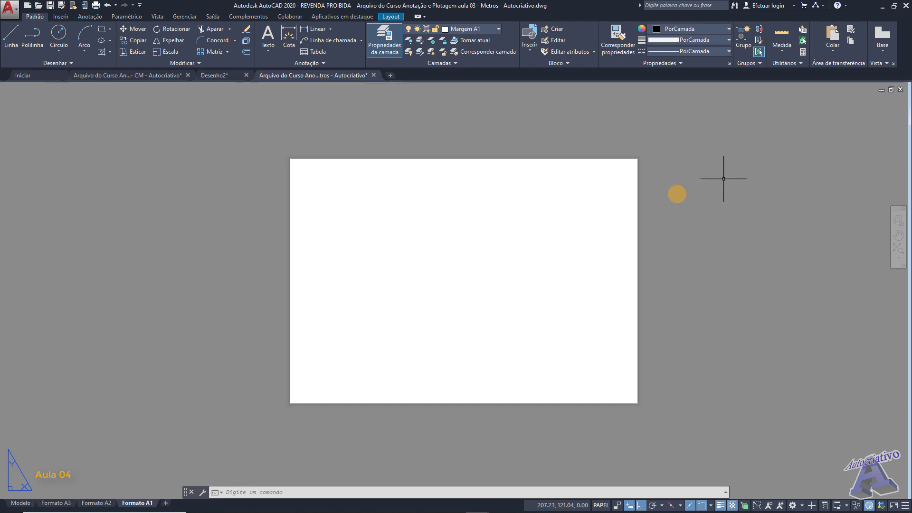
Make the printable-area layer "Área imprimi..." the current layer
scroll(407, 285, "up", 2)
scroll(350, 285, "down", 4)
middle_click_drag(350, 285, 400, 280)
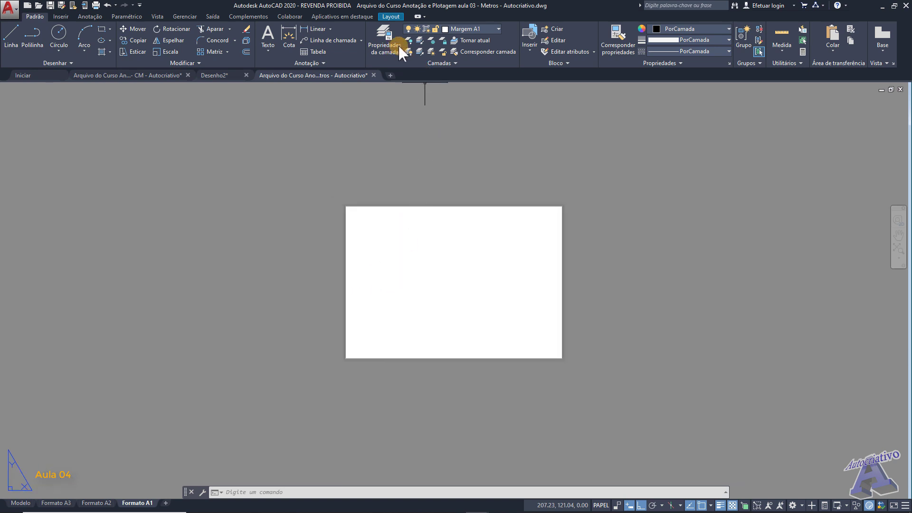
left_click(488, 28)
left_click(468, 49)
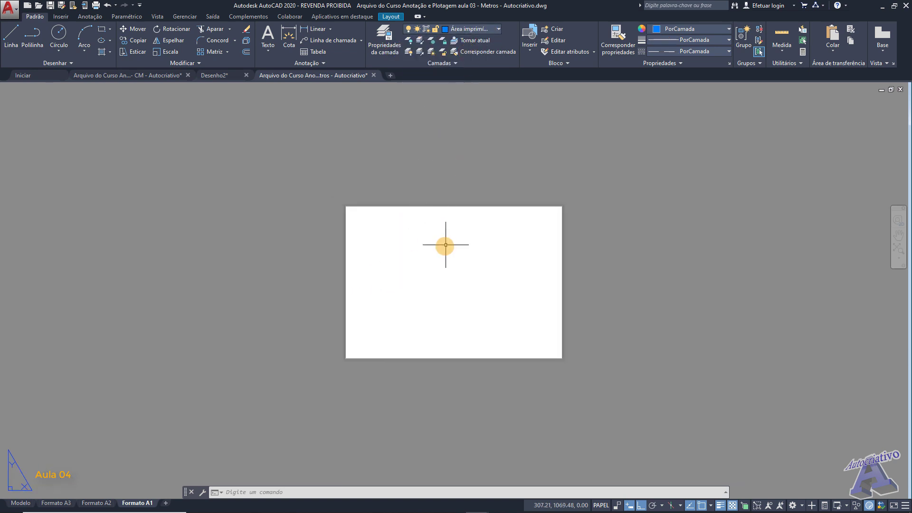
Draw a closed outline around the sheet with lines from 0,0, 841 wide and 594 high
type("l")
key("Return")
scroll(442, 247, "up", 5)
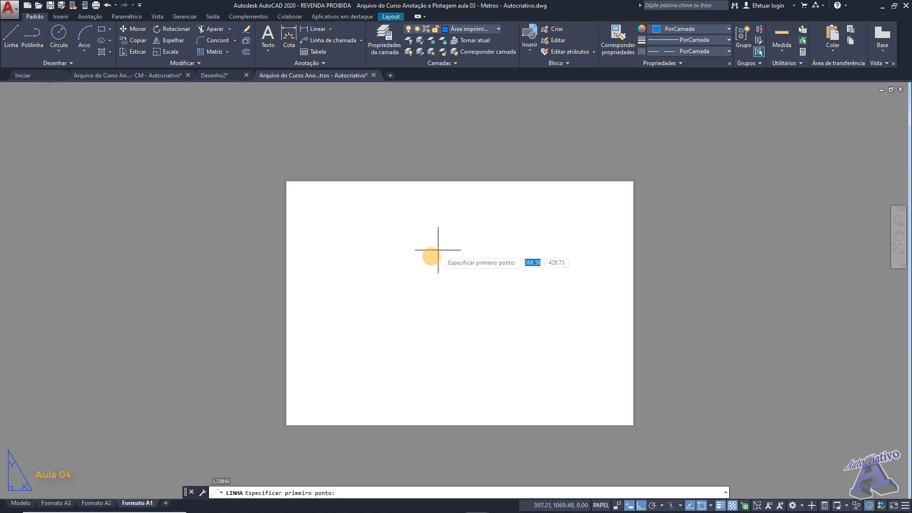
scroll(428, 228, "down", 2)
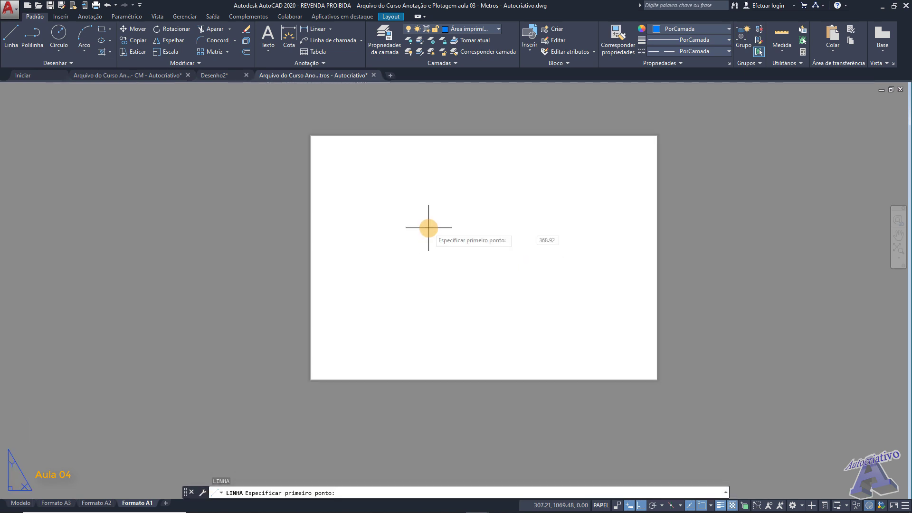
type("0,0")
key("Return")
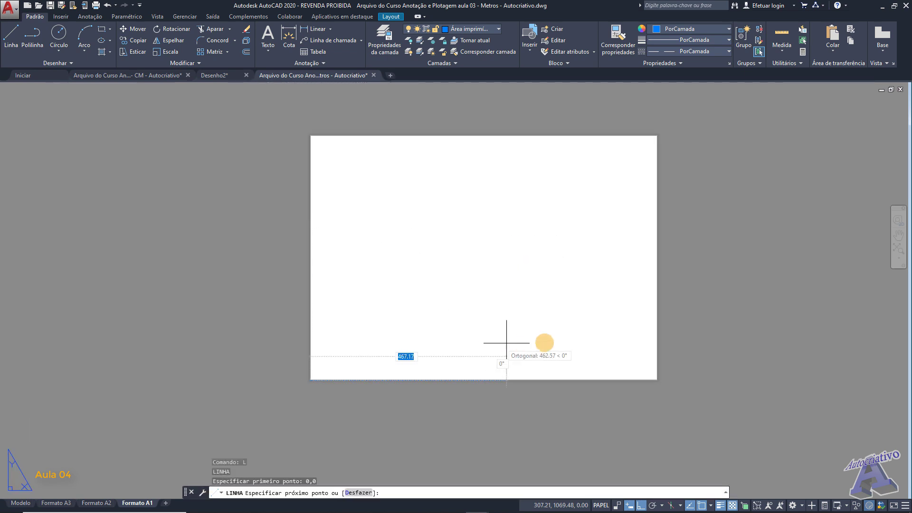
type("8")
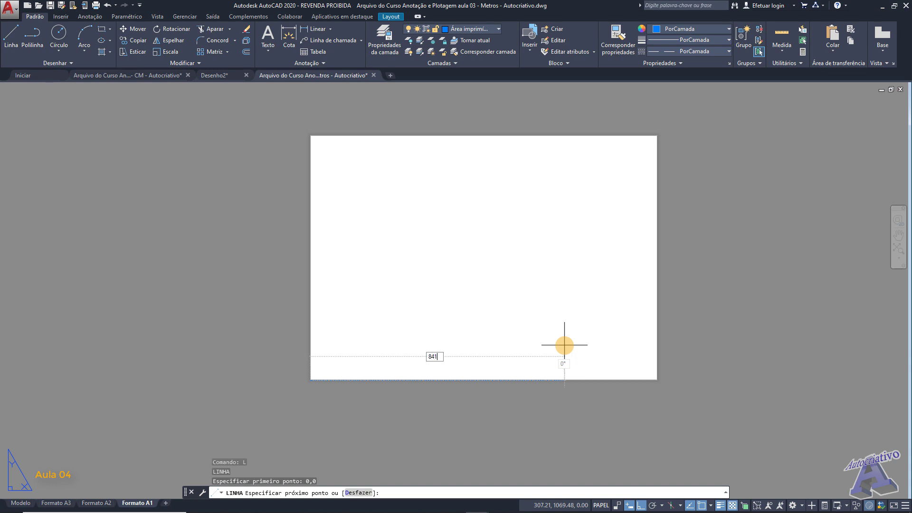
type("41")
key("Return")
type("594")
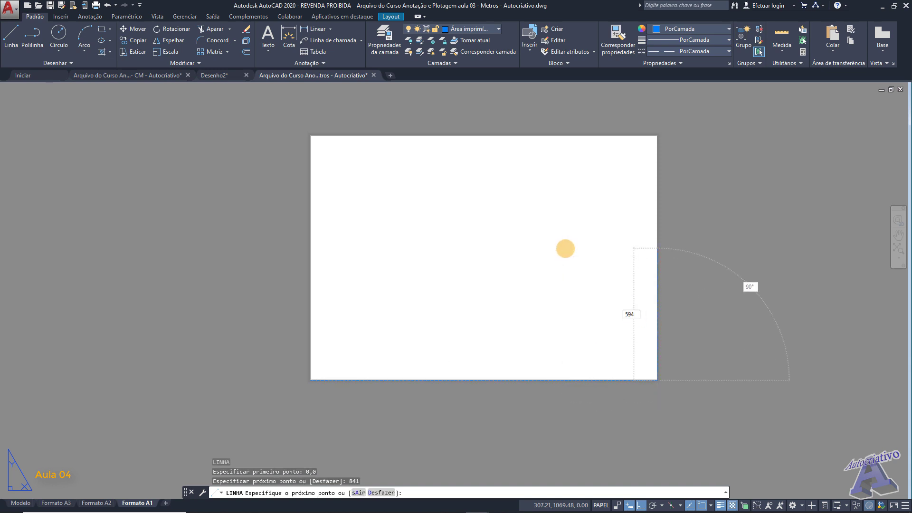
key("Return")
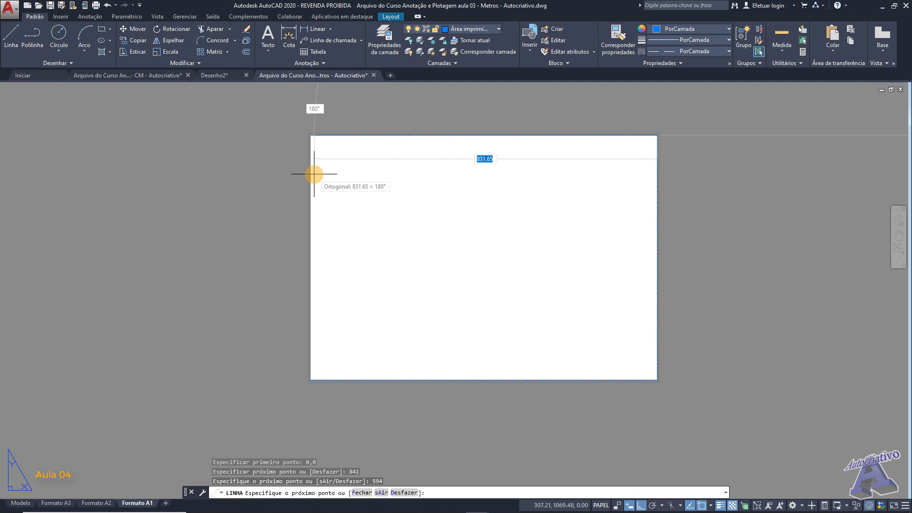
type("841")
key("Return")
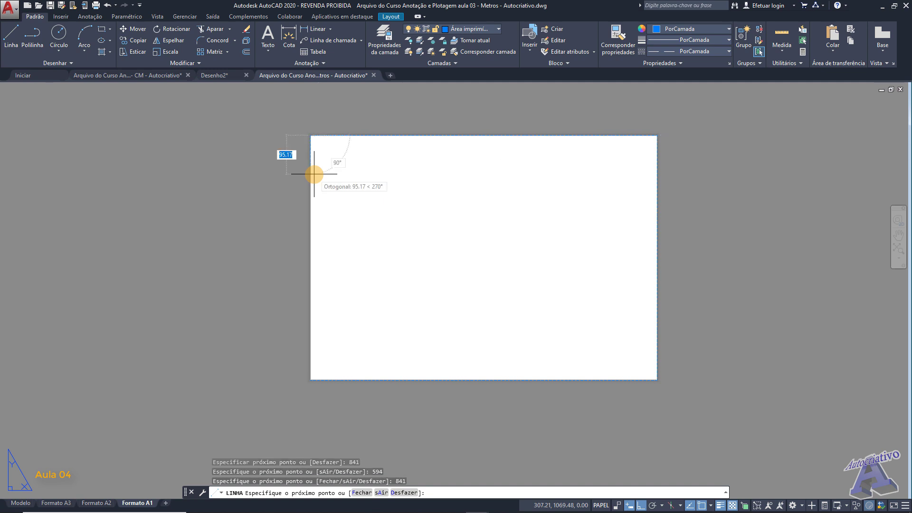
left_click(362, 493)
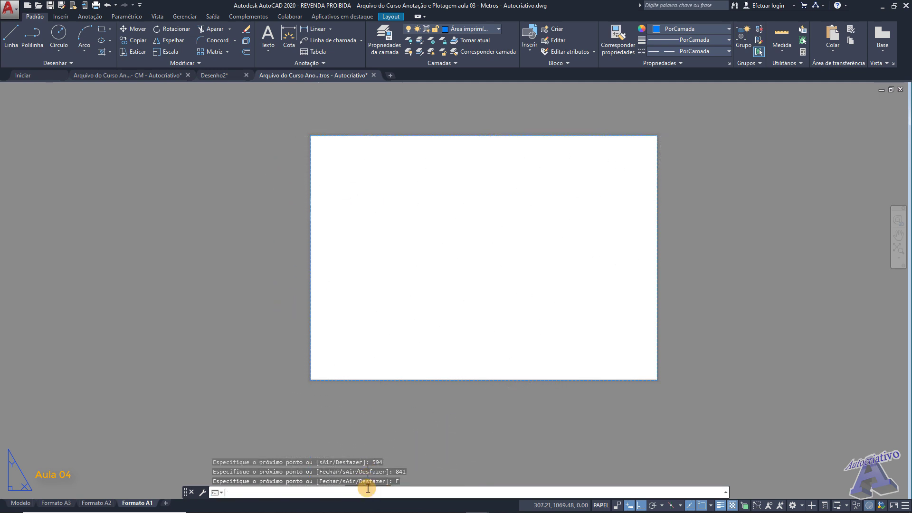
left_click(309, 147)
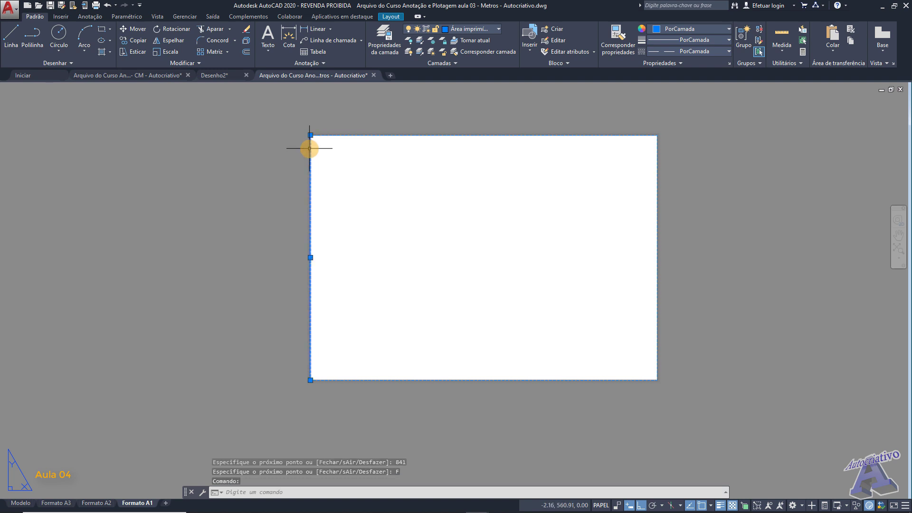
left_click(388, 136)
key("Escape")
key("Escape")
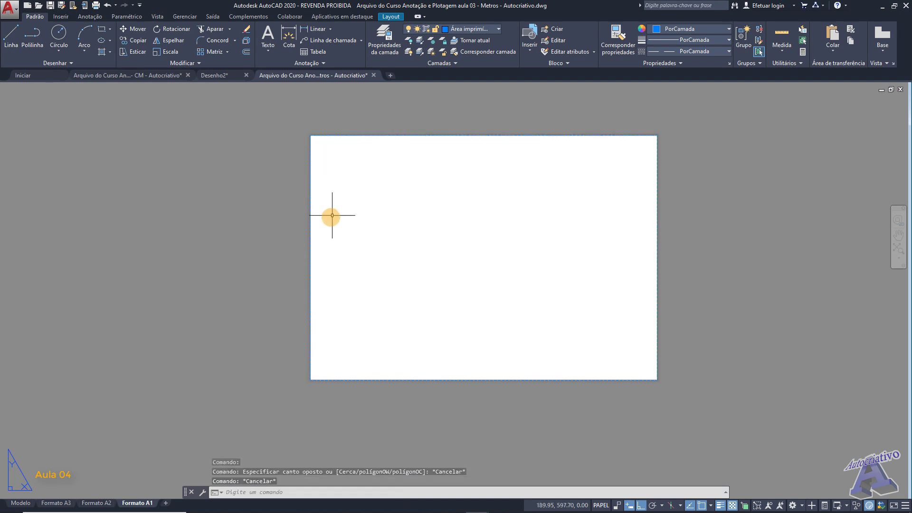
Offset the left edge of the sheet outline inward by 25
scroll(317, 222, "up", 3)
middle_click_drag(317, 221, 342, 248)
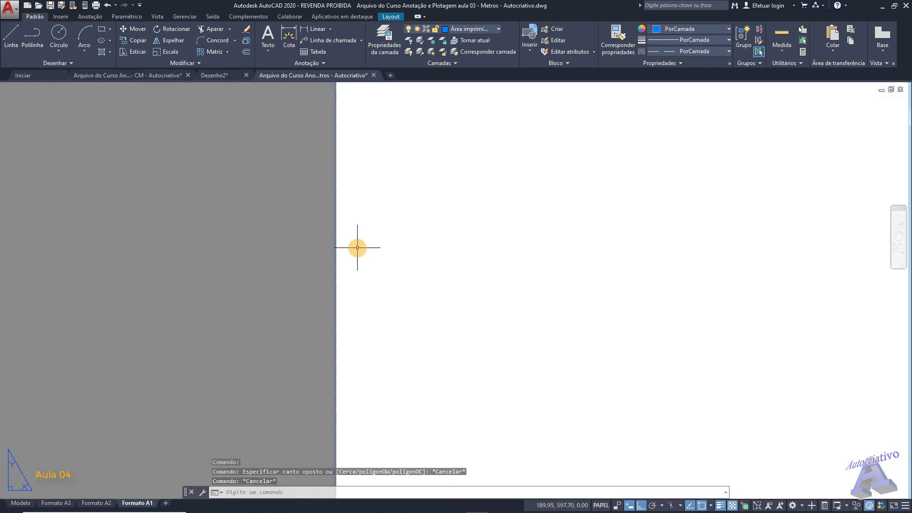
type("des")
key("Return")
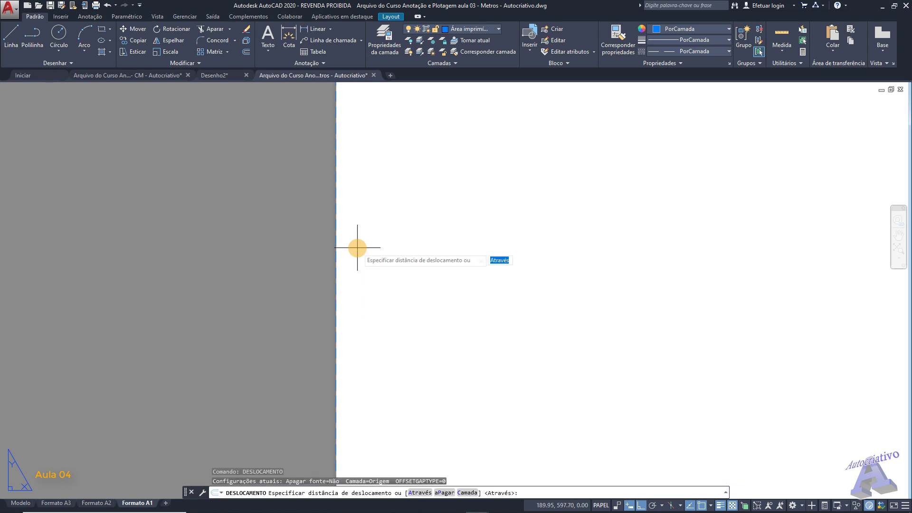
type("25")
key("Return")
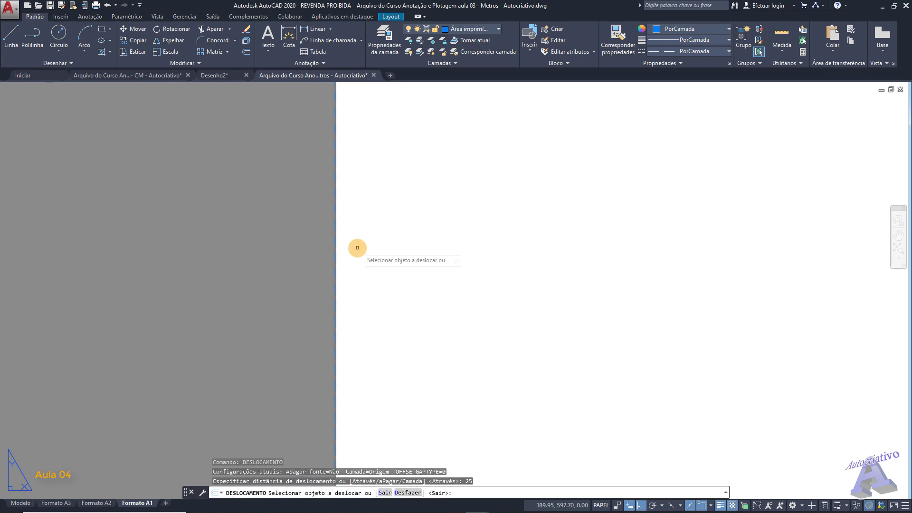
left_click(337, 239)
left_click(401, 235)
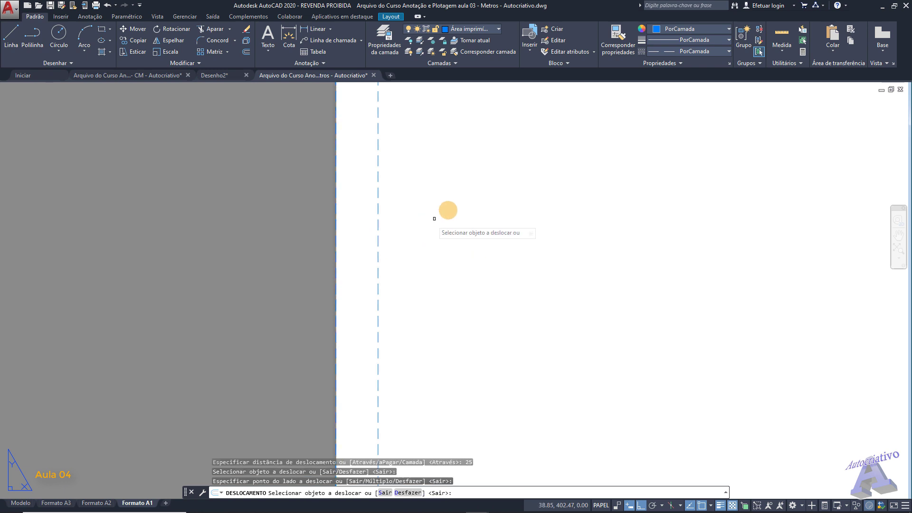
Offset the top edge of the sheet outline inward by 10
scroll(485, 195, "down", 3)
middle_click_drag(528, 172, 468, 262)
key("Return")
key("Return")
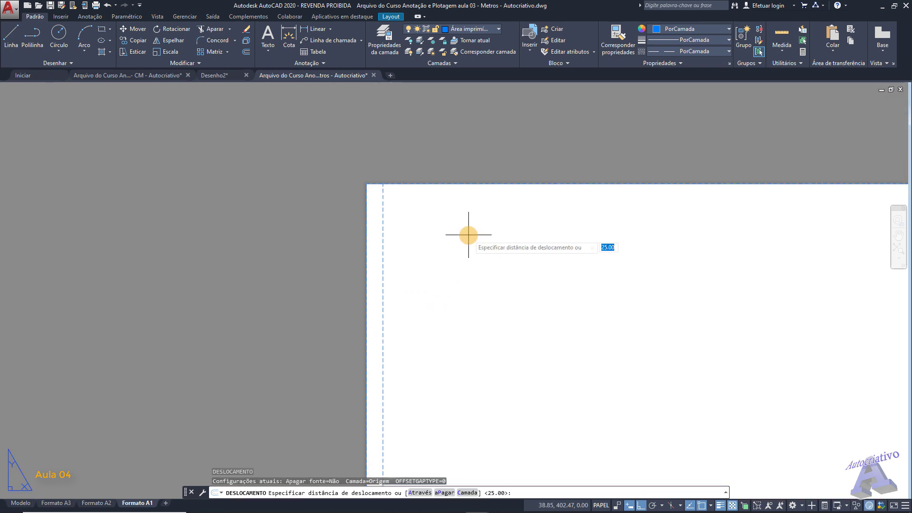
type("10")
key("Return")
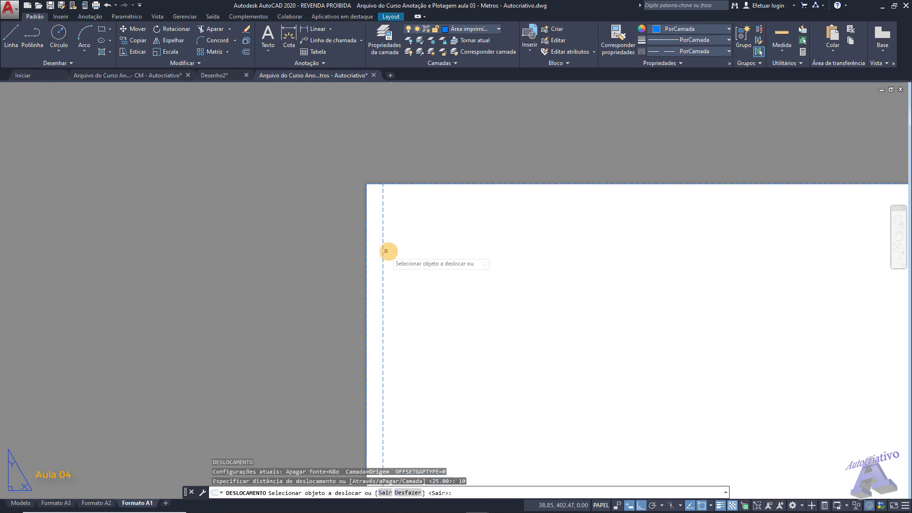
left_click(453, 183)
left_click(662, 295)
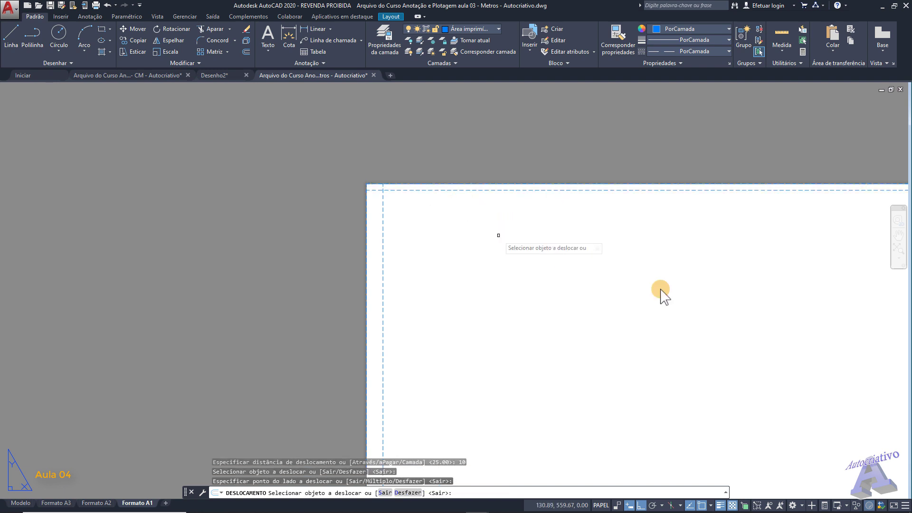
Offset the right and bottom edges of the sheet outline inward by the same distance of 10
middle_click_drag(662, 295, 405, 246)
left_click(519, 222)
left_click(448, 228)
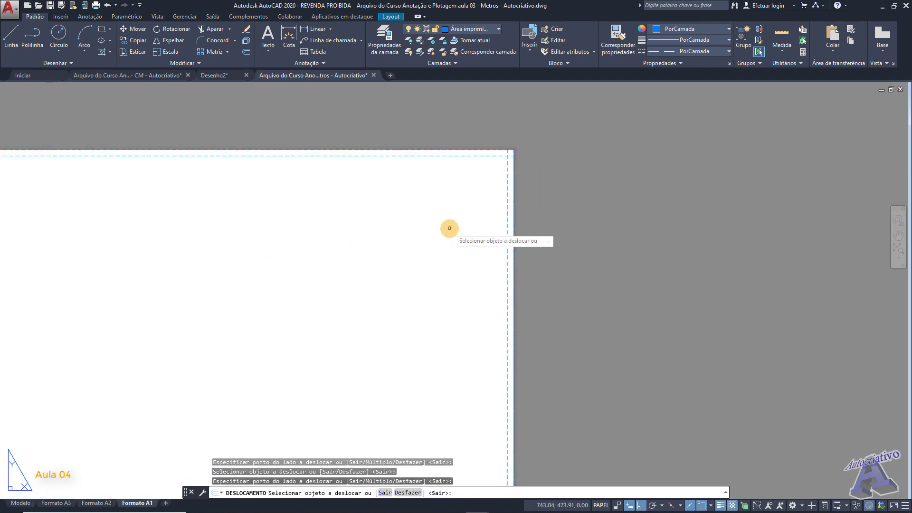
middle_click_drag(470, 358, 529, 171)
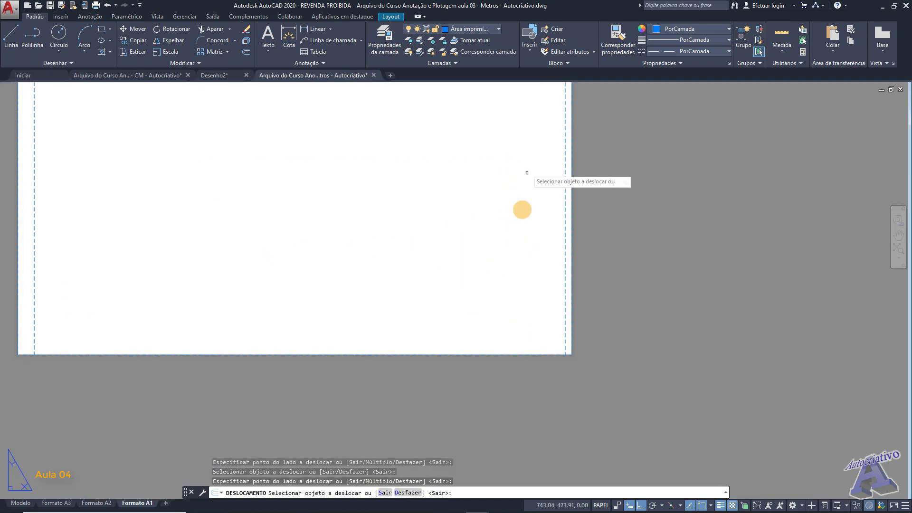
left_click(530, 355)
left_click(526, 336)
Trim the overhanging ends of the offset lines at the sheet's lower-right corner, using all objects as cutting edges
scroll(547, 339, "down", 2)
scroll(548, 342, "up", 8)
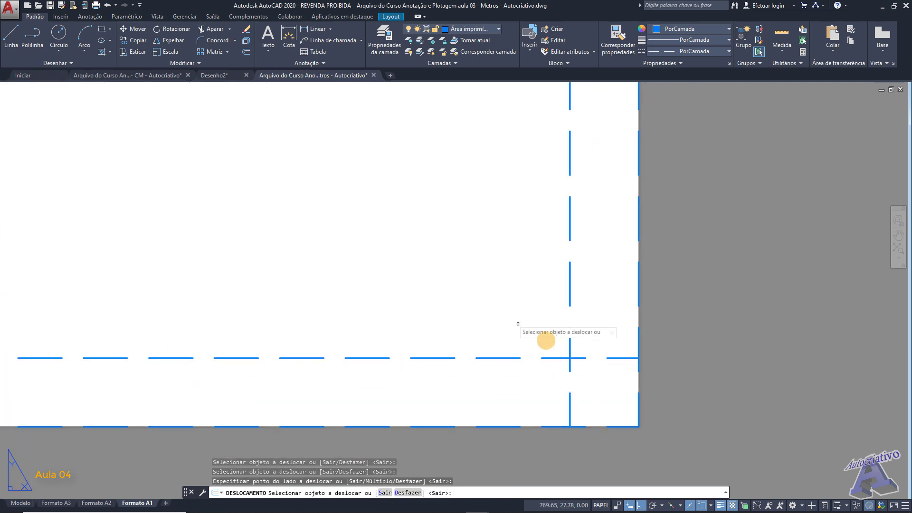
key("Escape")
type("ap")
key("Return")
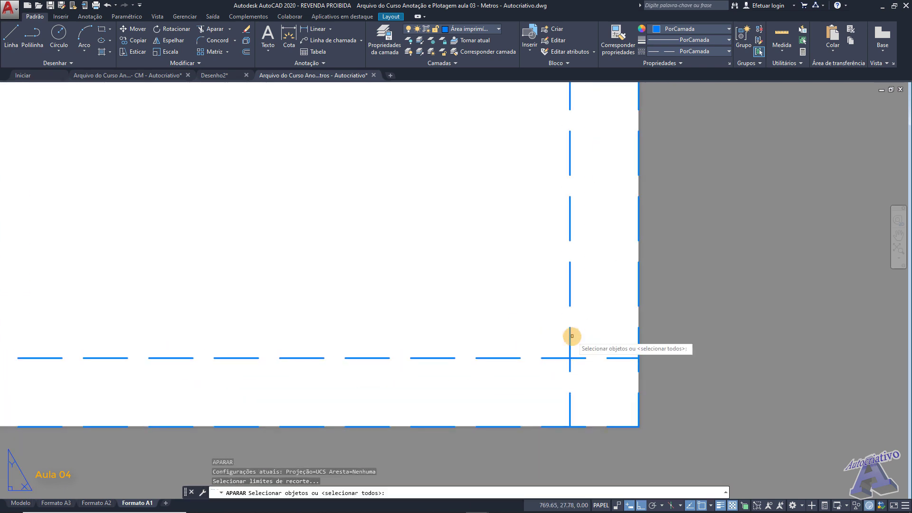
key("Return")
left_click(622, 374)
left_click(575, 335)
left_click(597, 394)
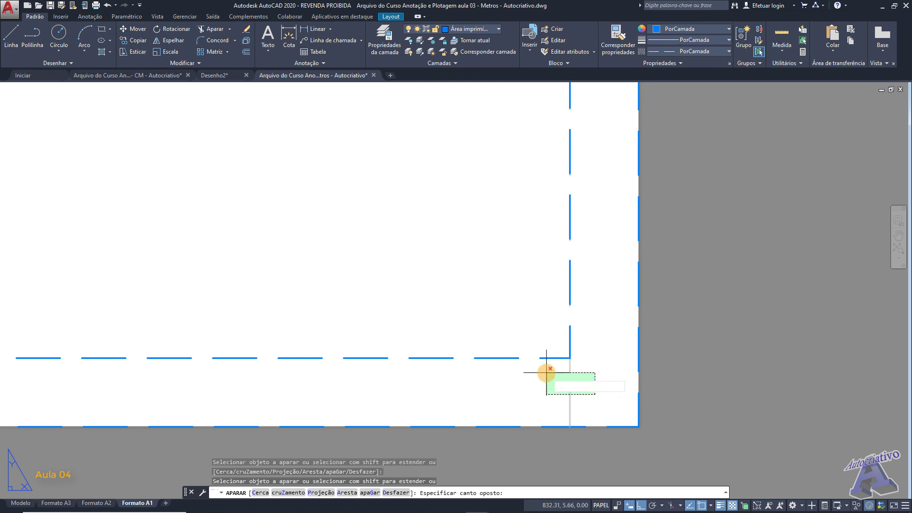
left_click(546, 373)
Trim the overhanging ends of the offset lines at the sheet's upper-right corner
scroll(542, 357, "down", 14)
middle_click_drag(497, 230, 533, 290)
scroll(543, 241, "up", 4)
scroll(550, 235, "up", 12)
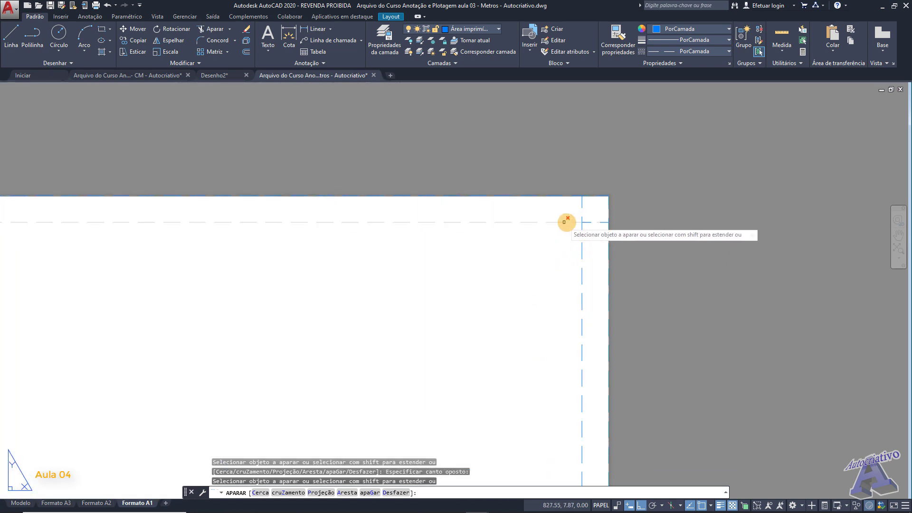
left_click(680, 233)
left_click(639, 200)
left_click(636, 168)
left_click(615, 157)
Trim the overhanging ends of the offset lines at the sheet's upper-left corner
scroll(570, 157, "down", 10)
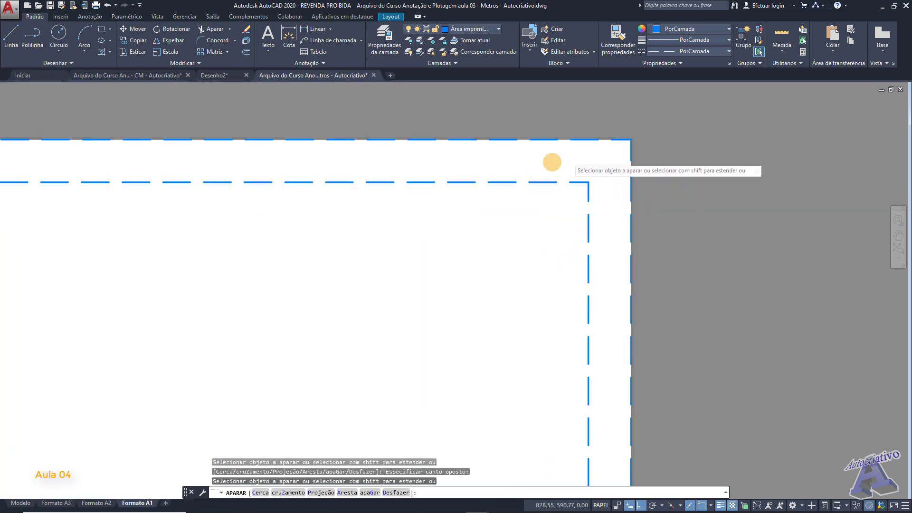
scroll(320, 262, "up", 4)
middle_click_drag(319, 261, 668, 272)
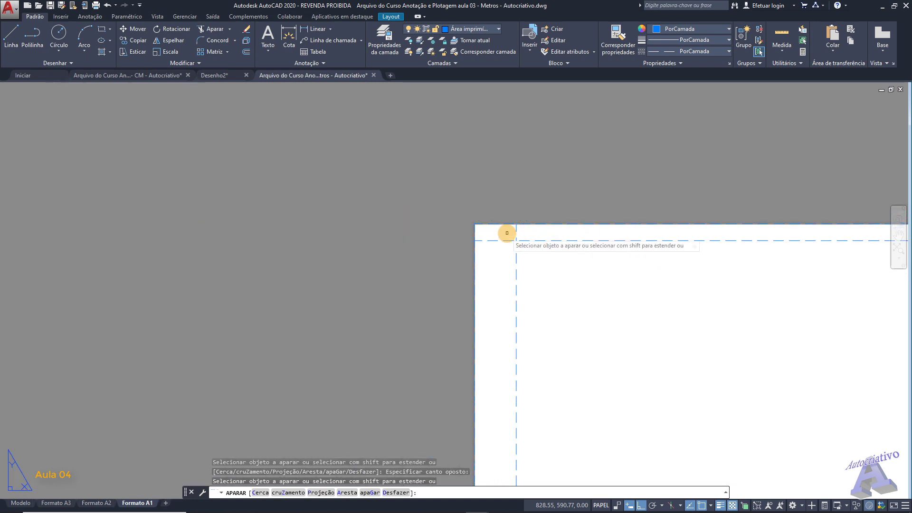
scroll(494, 224, "up", 9)
left_click(535, 238)
left_click(506, 205)
left_click(487, 275)
left_click(430, 225)
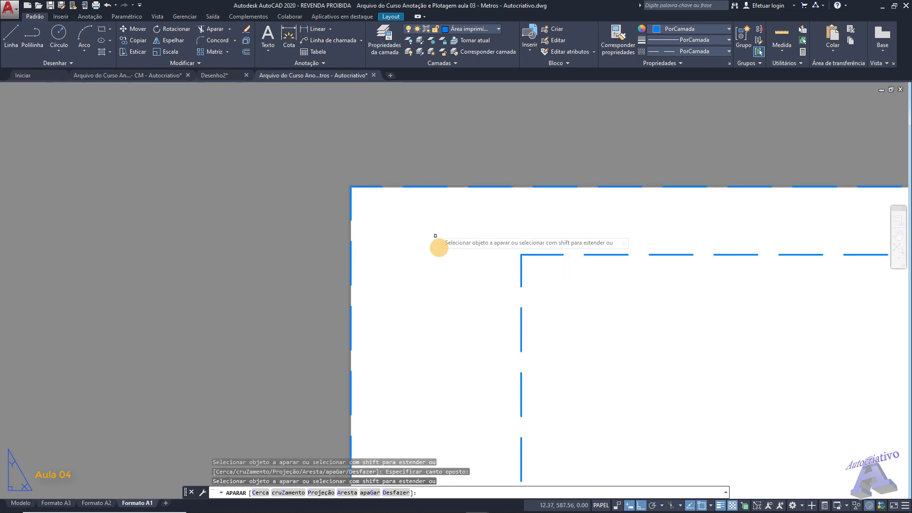
Trim the overhanging ends of the offset lines at the sheet's lower-left corner and finish trimming
scroll(442, 278, "down", 10)
middle_click_drag(476, 346, 462, 228)
scroll(460, 323, "up", 2)
middle_click_drag(458, 322, 477, 240)
middle_click_drag(472, 358, 536, 340)
scroll(454, 334, "up", 11)
left_click(539, 283)
left_click(489, 259)
left_click(528, 312)
left_click(471, 254)
scroll(471, 250, "down", 11)
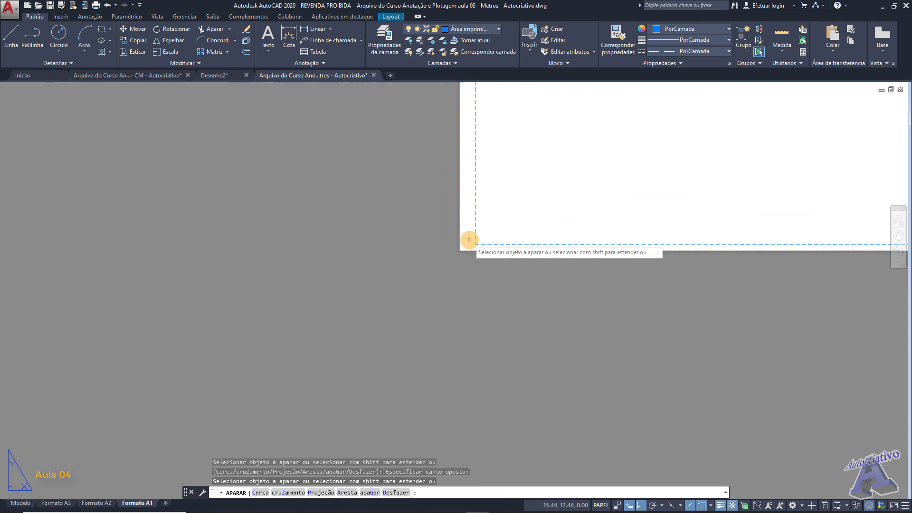
middle_click_drag(532, 196, 508, 336)
key("Escape")
Move the four trimmed margin lines of the A1 sheet to the Margem A1 layer and deselect them
middle_click_drag(502, 222, 425, 351)
left_click(406, 177)
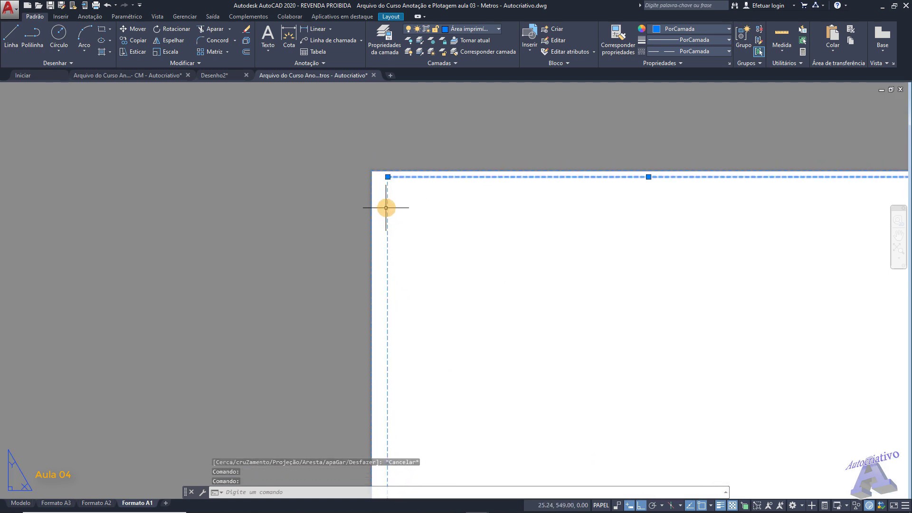
scroll(523, 256, "down", 5)
scroll(570, 241, "up", 8)
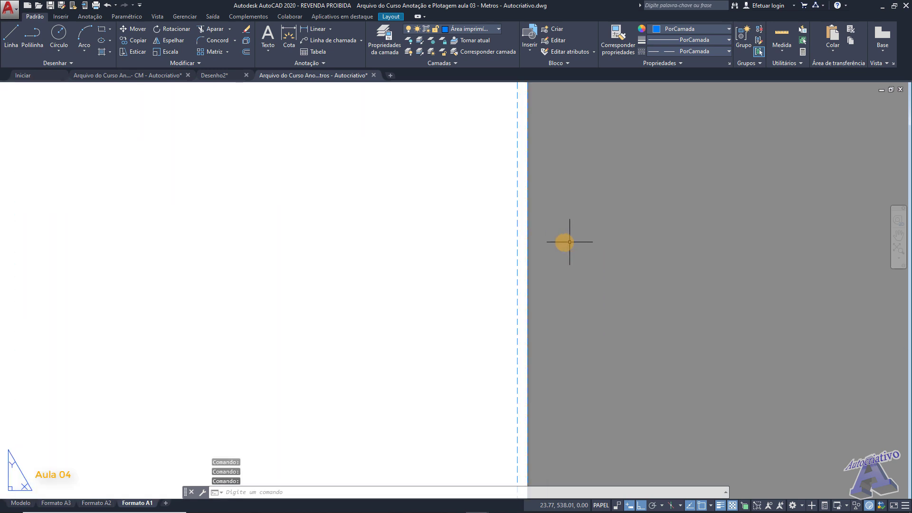
left_click(517, 242)
scroll(501, 278, "down", 6)
middle_click_drag(433, 310, 516, 250)
scroll(512, 310, "up", 7)
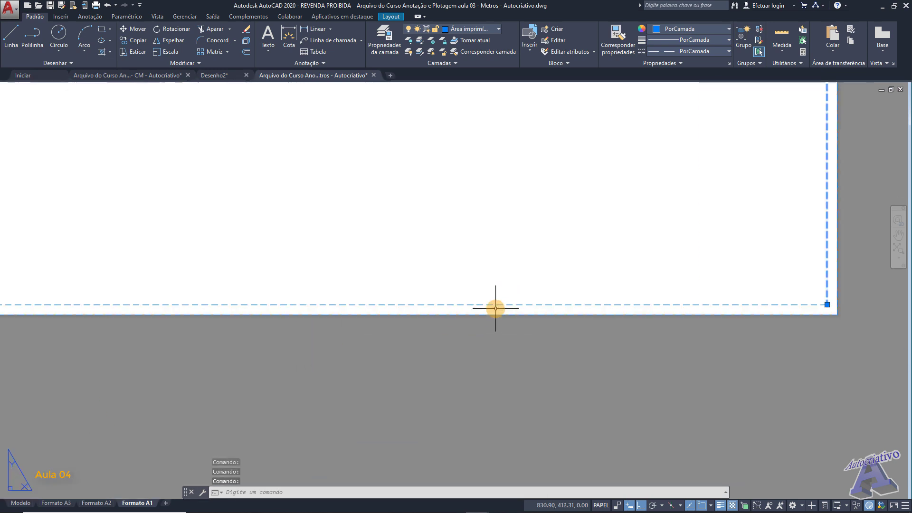
left_click(486, 30)
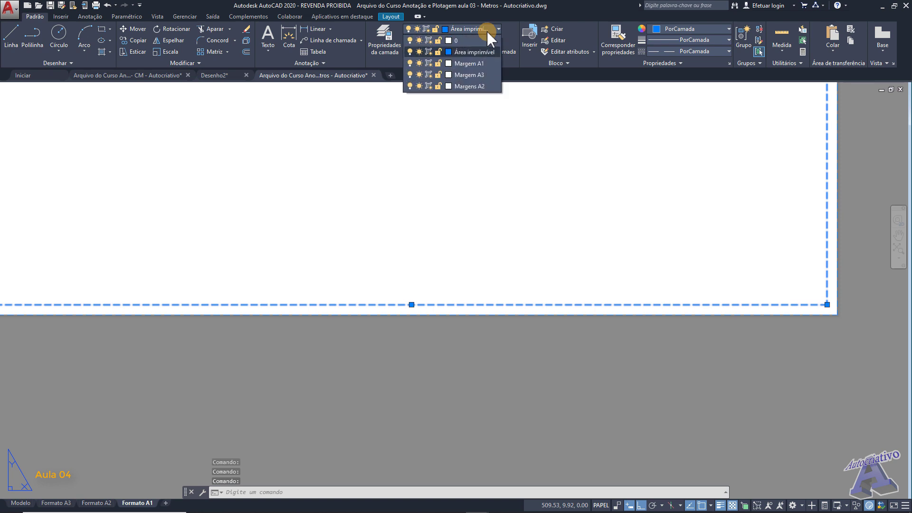
left_click(471, 65)
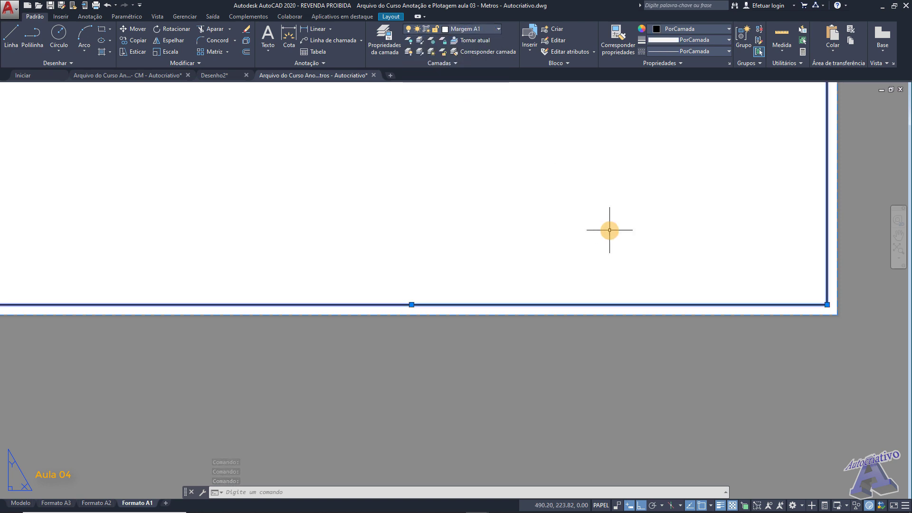
key("Escape")
scroll(610, 230, "down", 8)
middle_click_drag(570, 203, 495, 322)
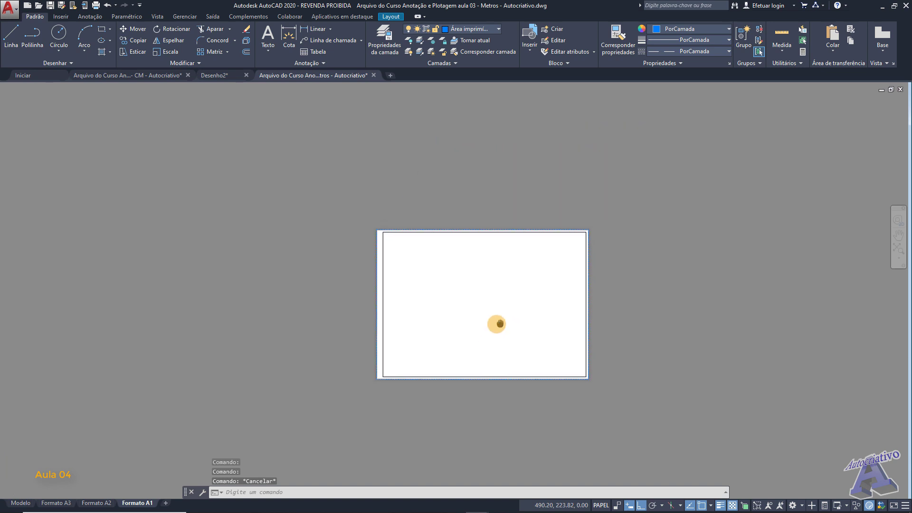
scroll(461, 325, "up", 2)
scroll(461, 325, "up", 2)
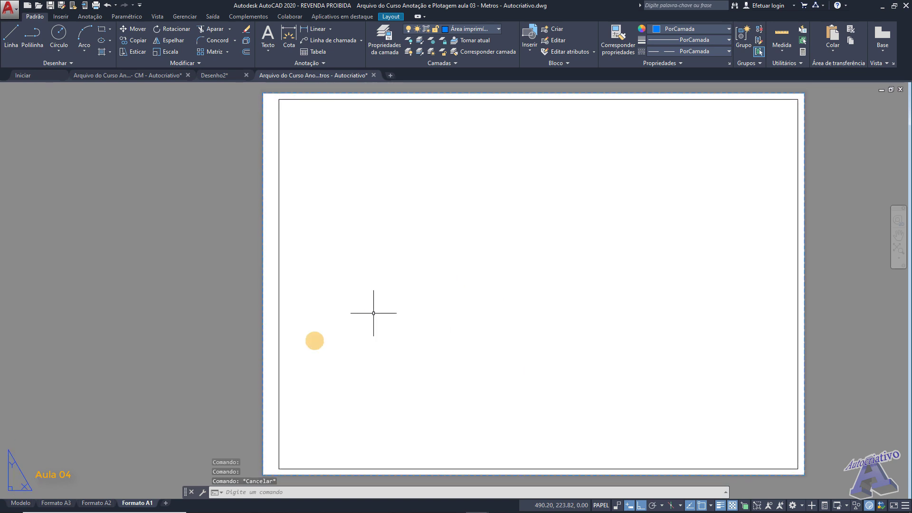
Copy the "Formato A3" title from the Formato A3 layout and paste it above the upper-left corner of the sheet in the Formato A1 layout
left_click(56, 502)
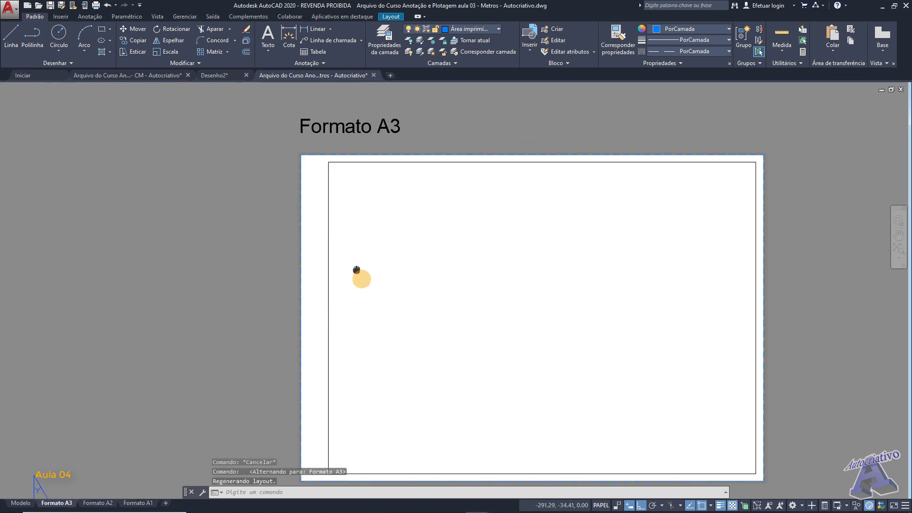
left_click(368, 170)
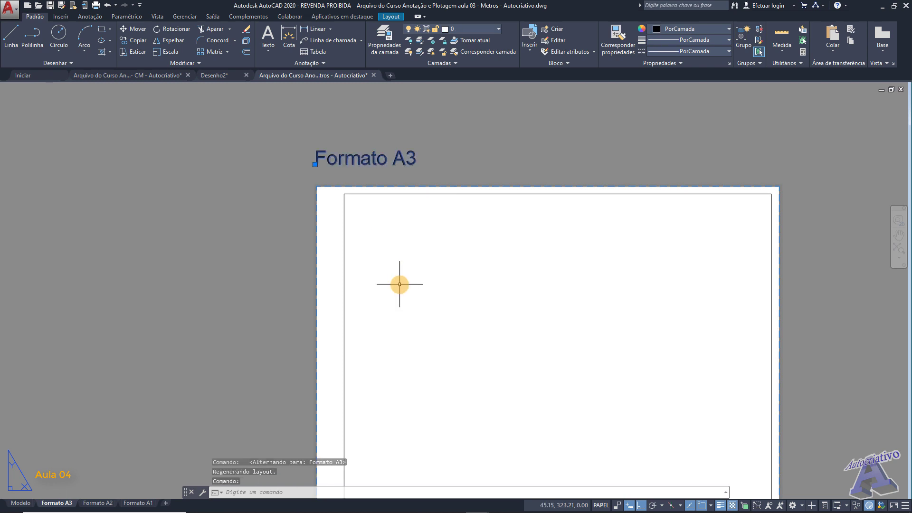
key("Escape")
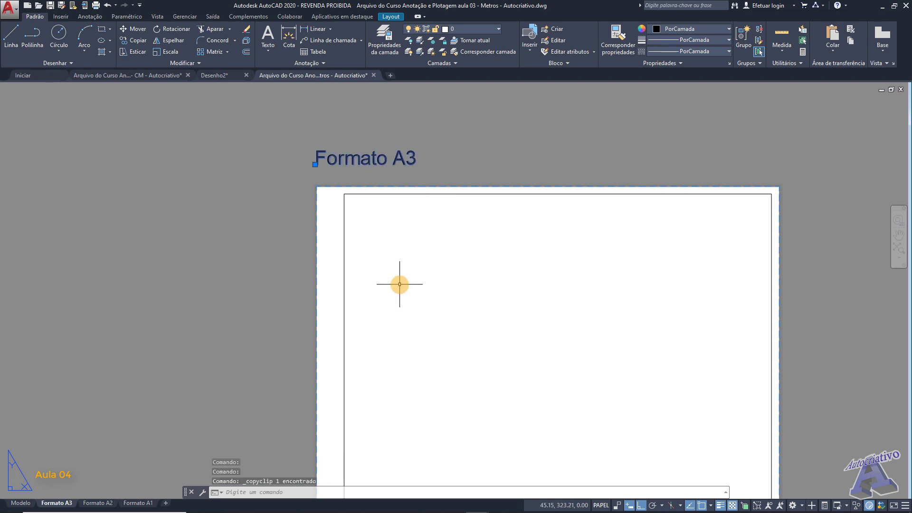
left_click(97, 502)
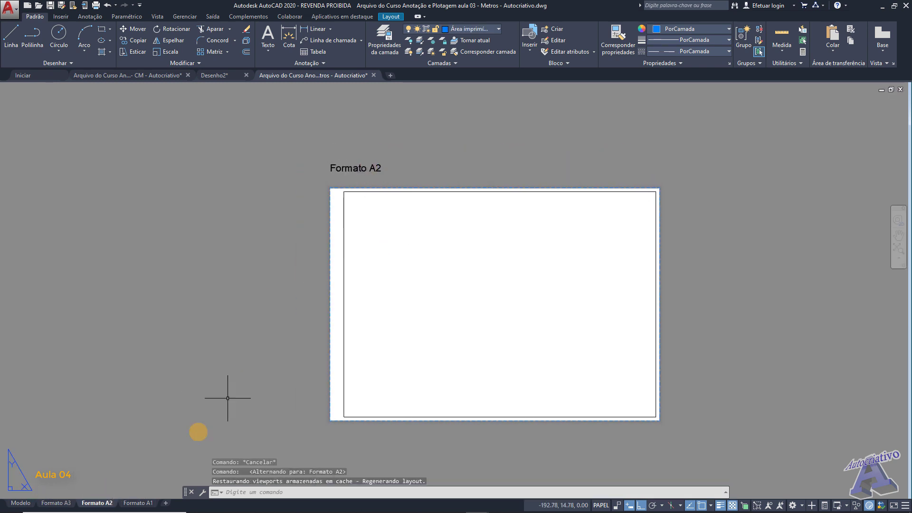
left_click(137, 503)
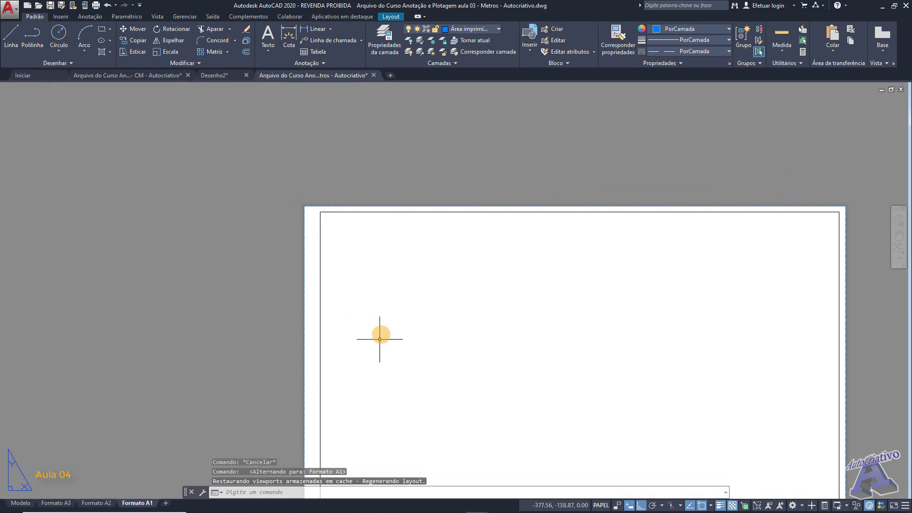
key("ctrl+v")
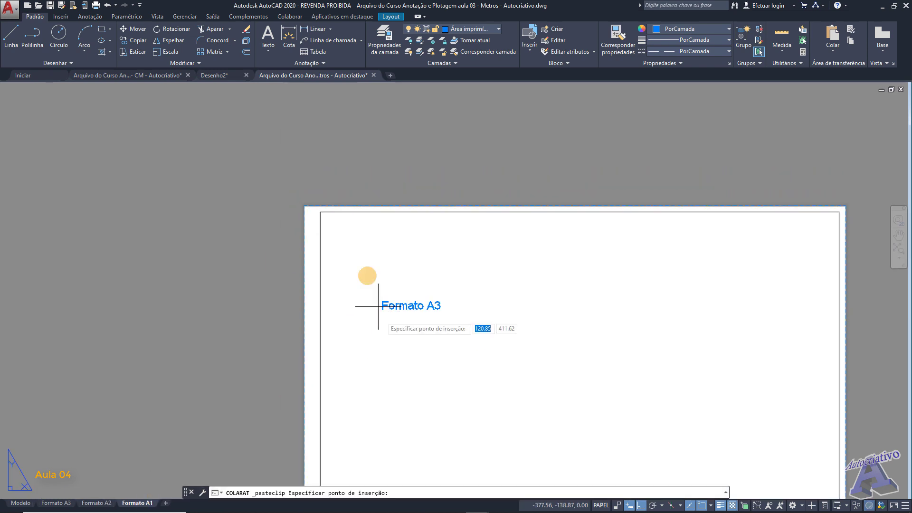
left_click(303, 184)
scroll(346, 181, "up", 5)
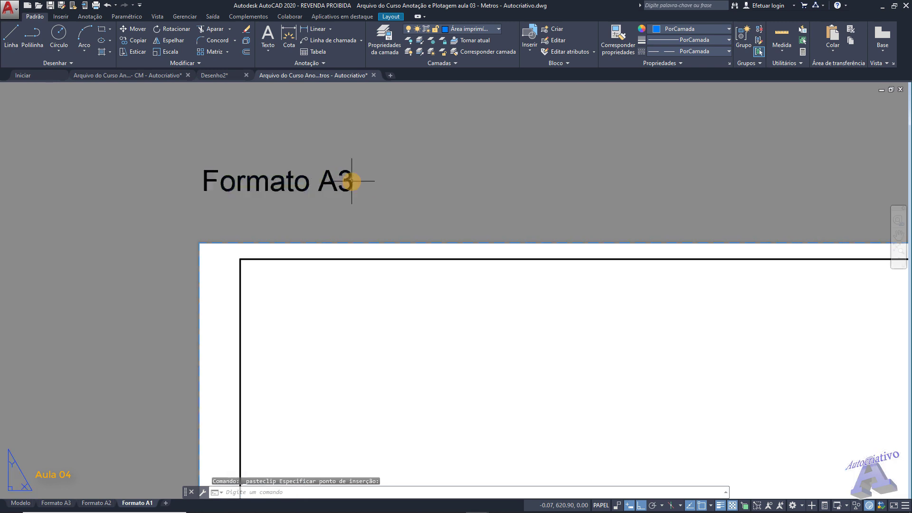
Edit the pasted title above the A1 sheet to read "Formato A1" and finish text editing
double_click(339, 182)
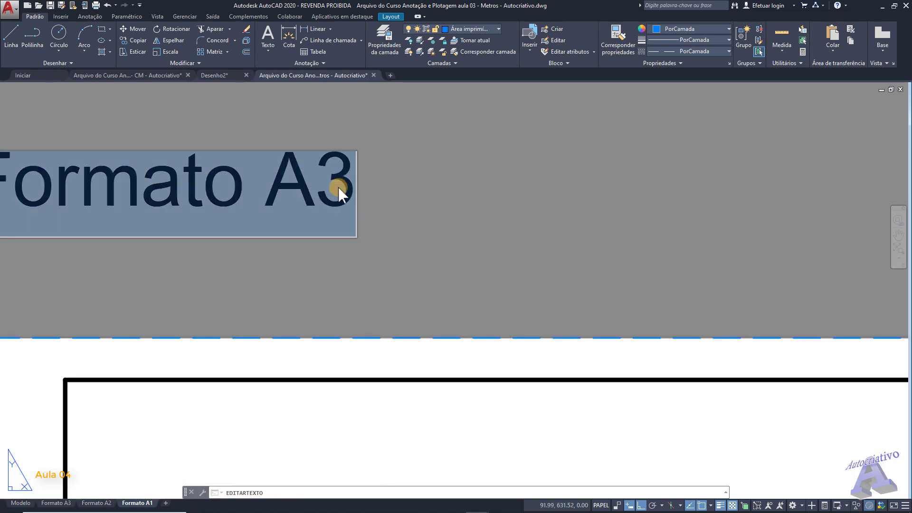
left_click(338, 187)
key("BackSpace")
type("1")
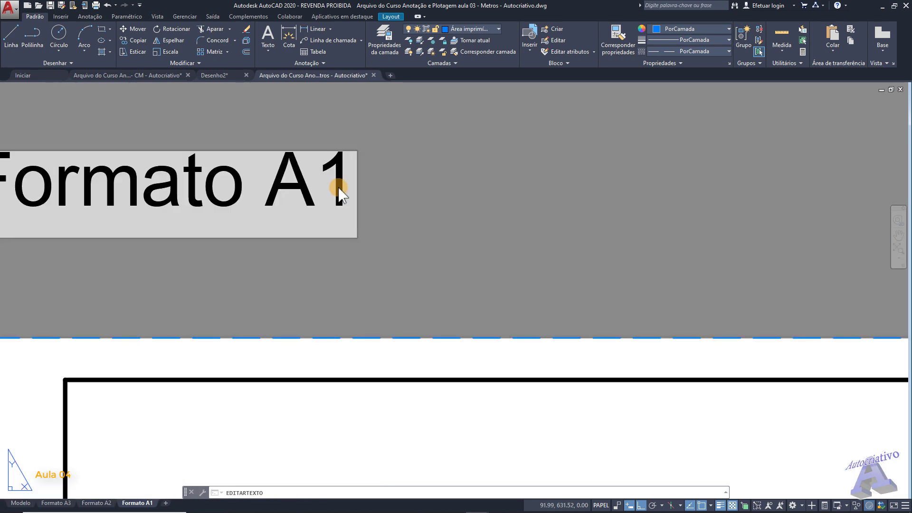
key("Escape")
key("Escape")
Return from the Formato A1 layout to model space
scroll(340, 187, "down", 10)
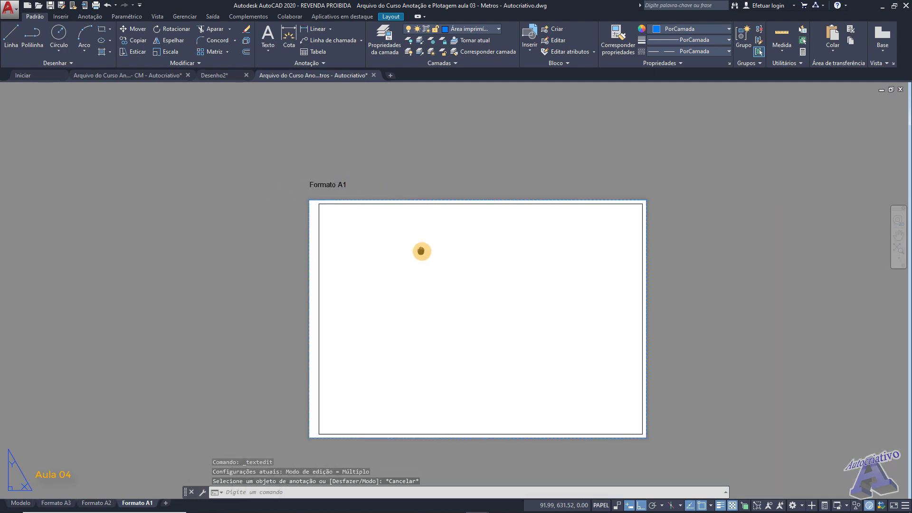
middle_click_drag(421, 251, 419, 220)
scroll(419, 220, "down", 3)
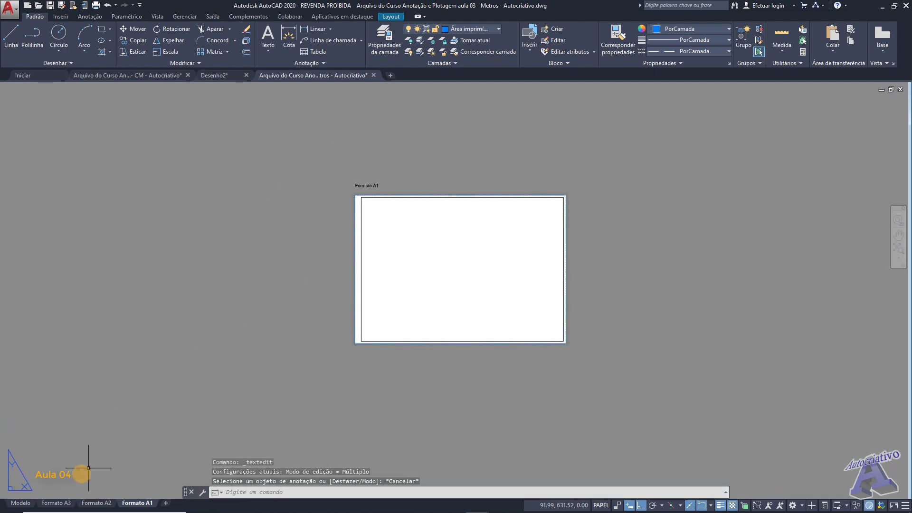
left_click(21, 503)
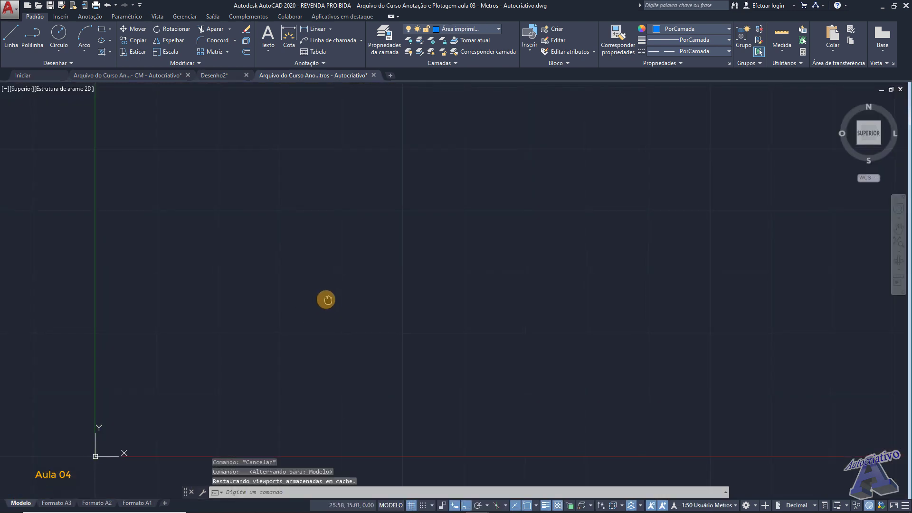
middle_click_drag(326, 300, 292, 310)
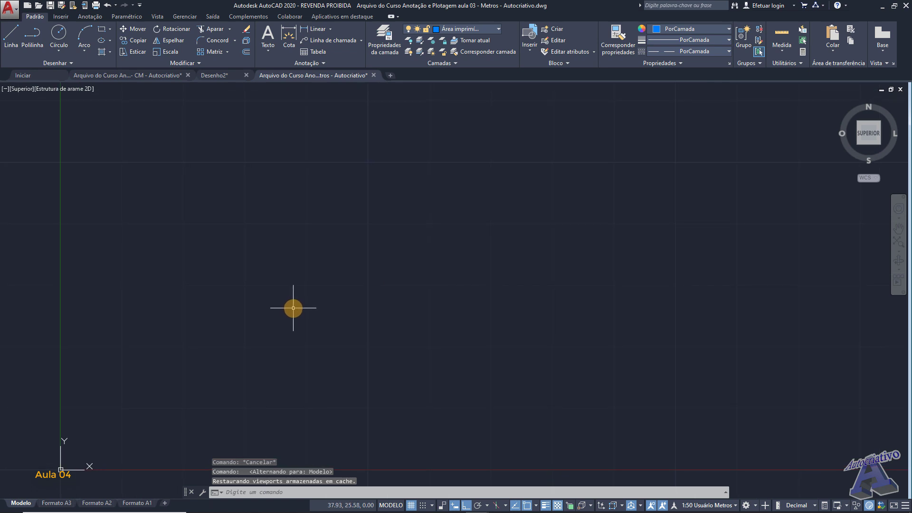